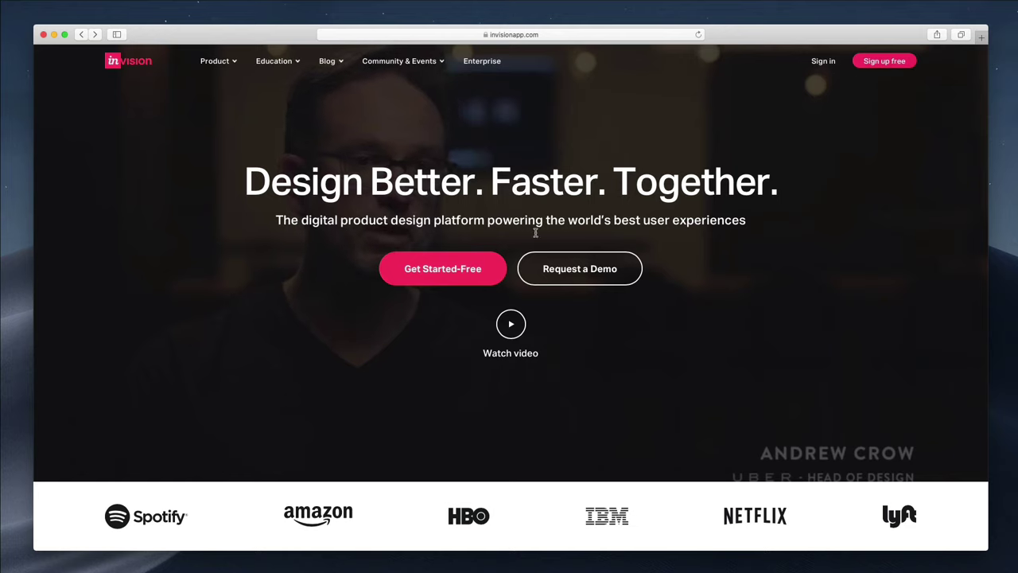
Start a free InVision sign-up by pasting in the work email address
click(467, 270)
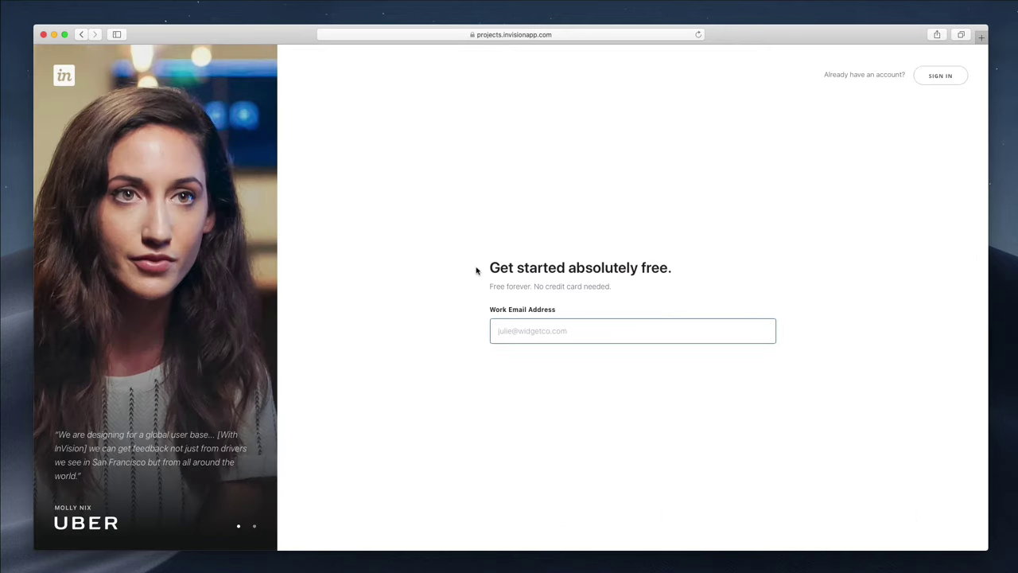
key(super+v)
click(638, 364)
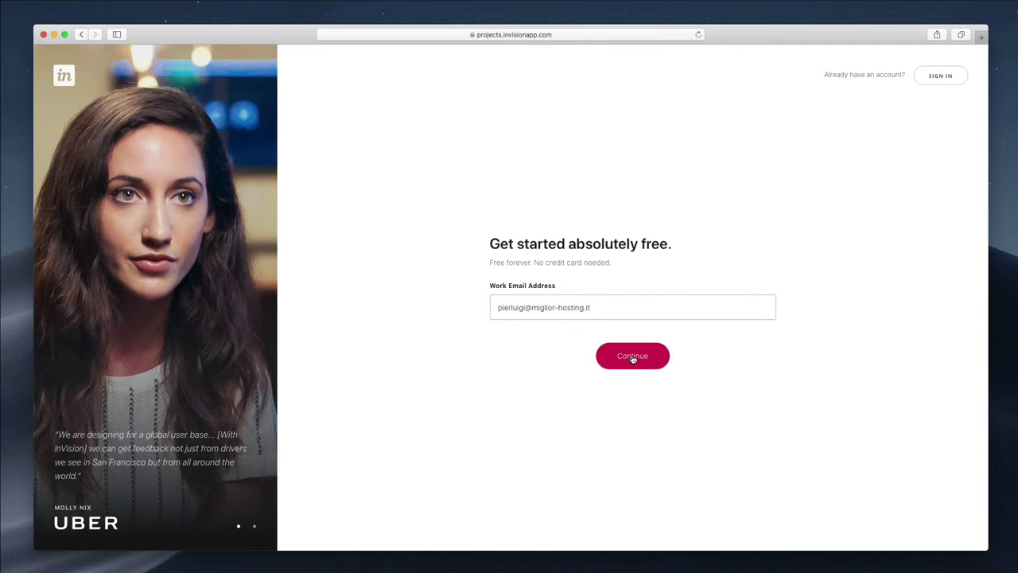
Enter the user's full name and a password, opt out of marketing emails, and sign up
click(498, 309)
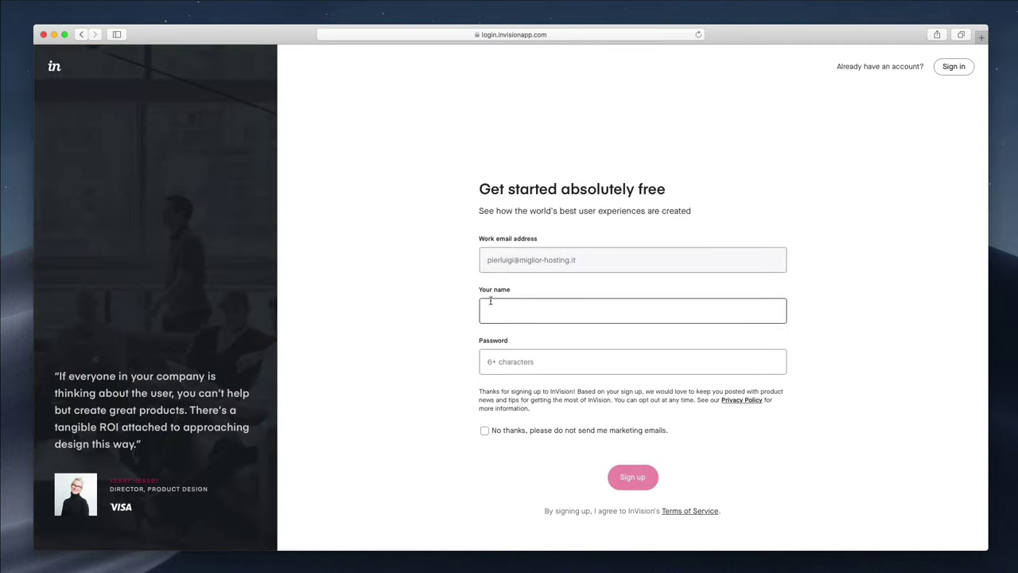
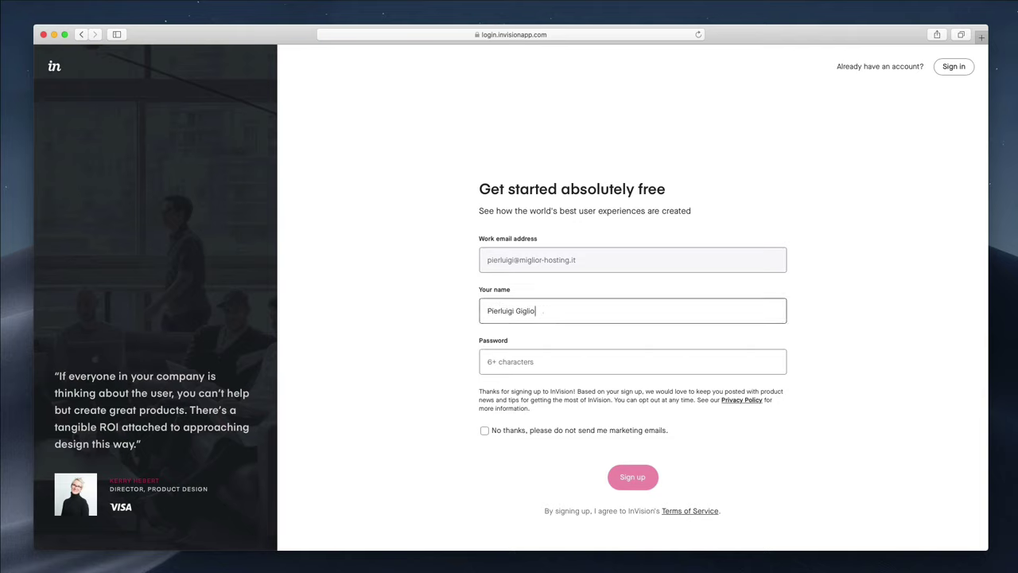
click(484, 359)
text(••••••••)
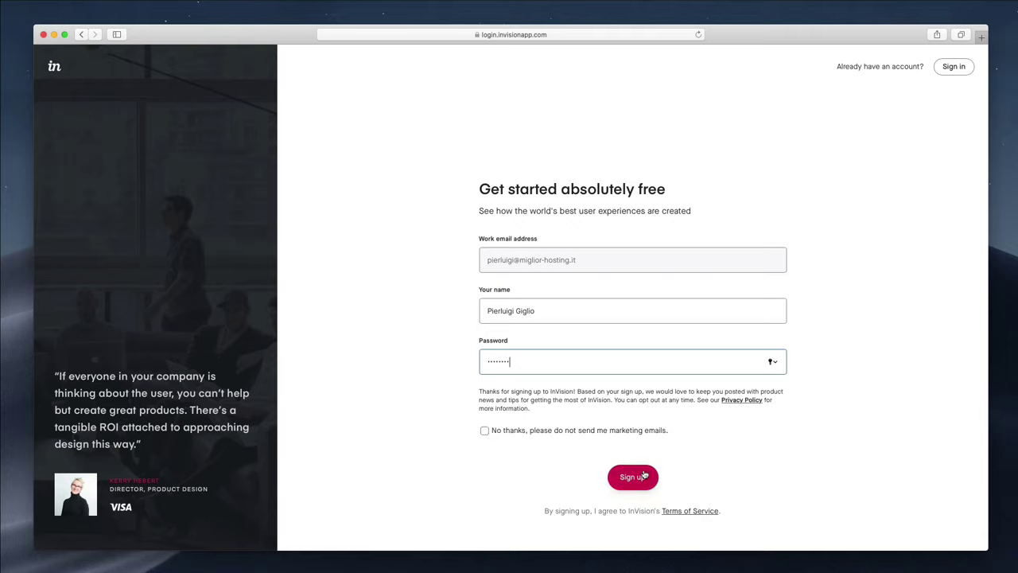
click(555, 431)
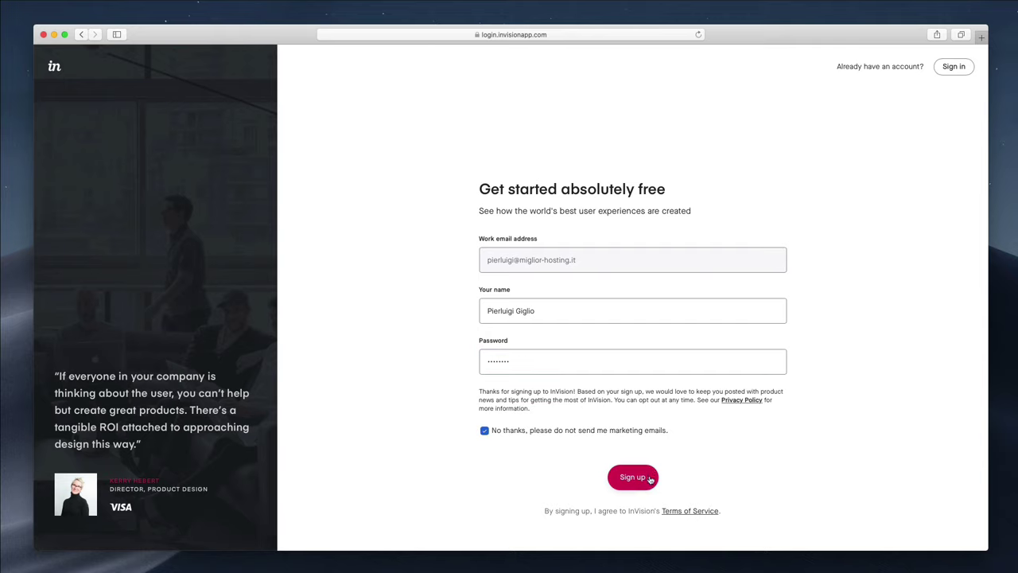
click(644, 479)
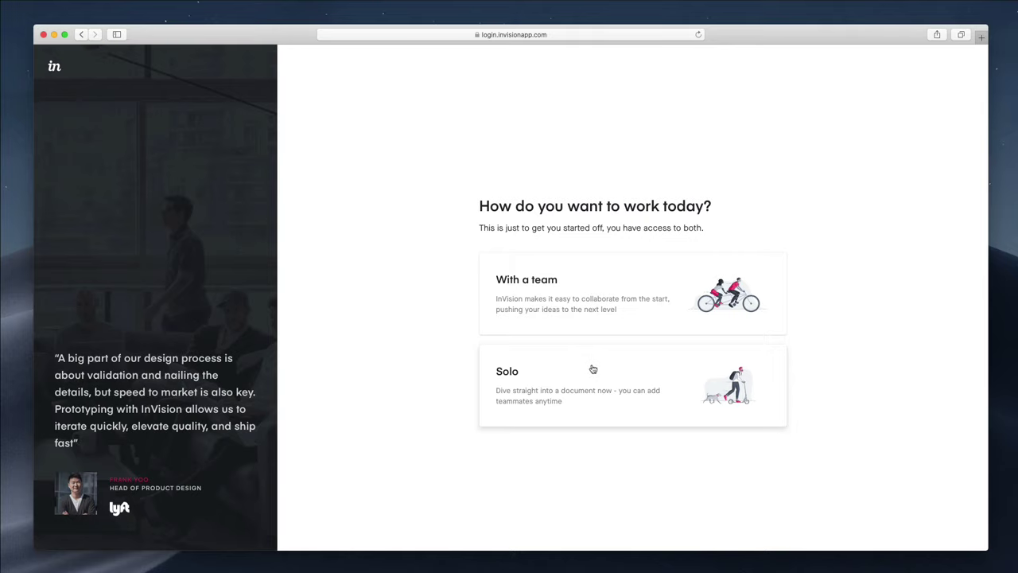
Pick Solo work and the Designer role, then skip the onboarding tour
click(592, 368)
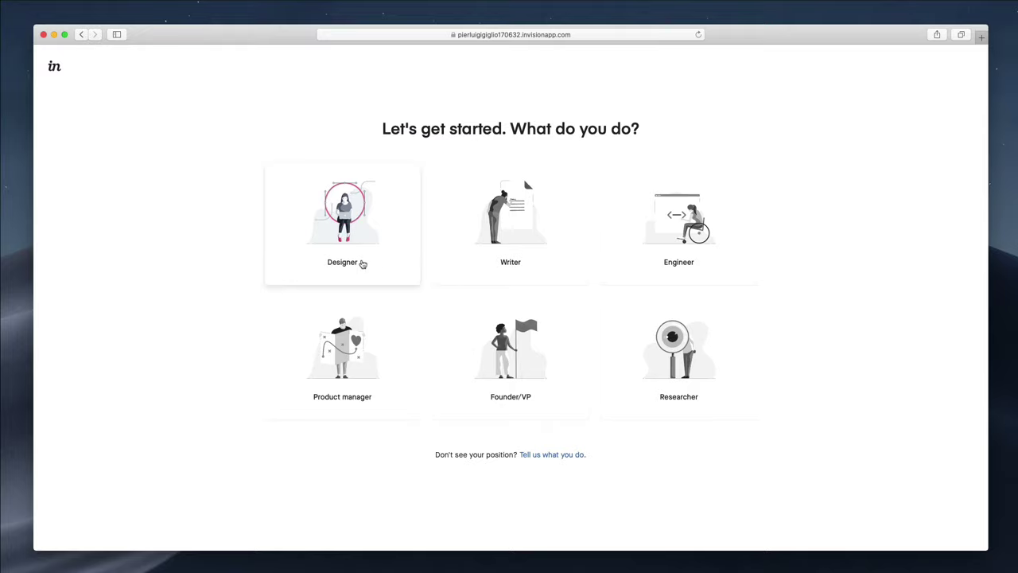
click(364, 232)
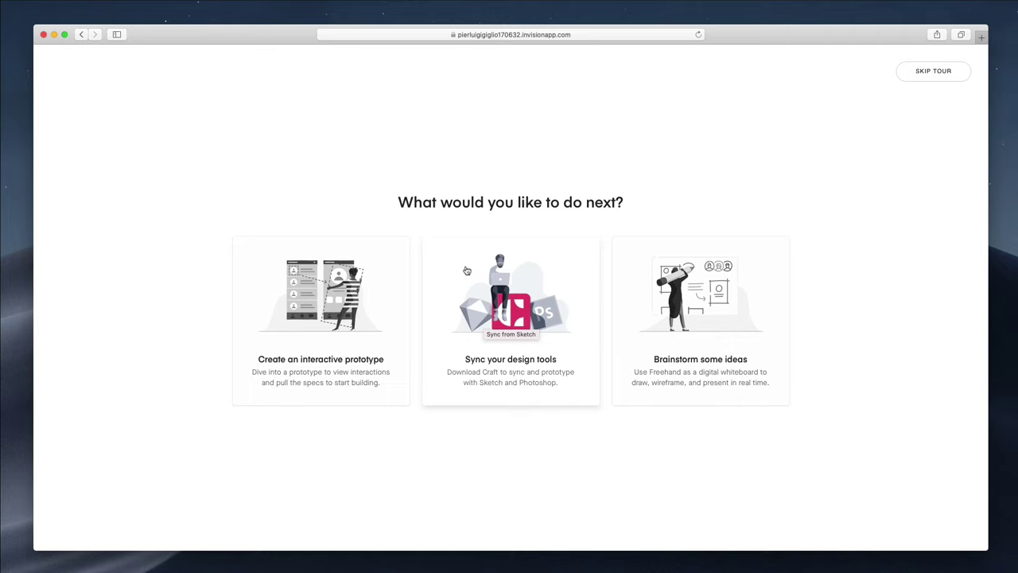
click(916, 73)
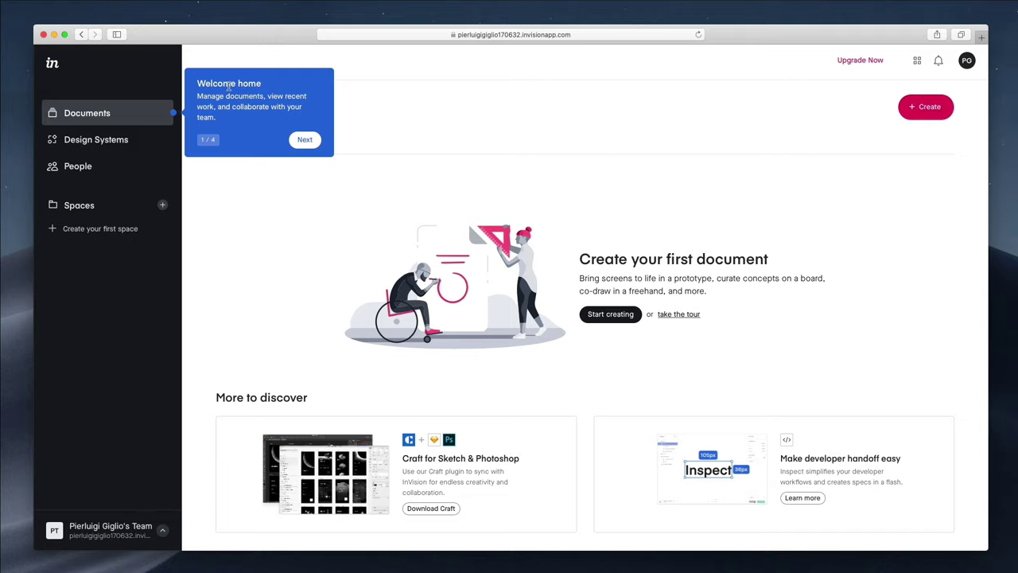
Step through all four welcome tips, filter to Created by me, and open Design Systems
click(297, 141)
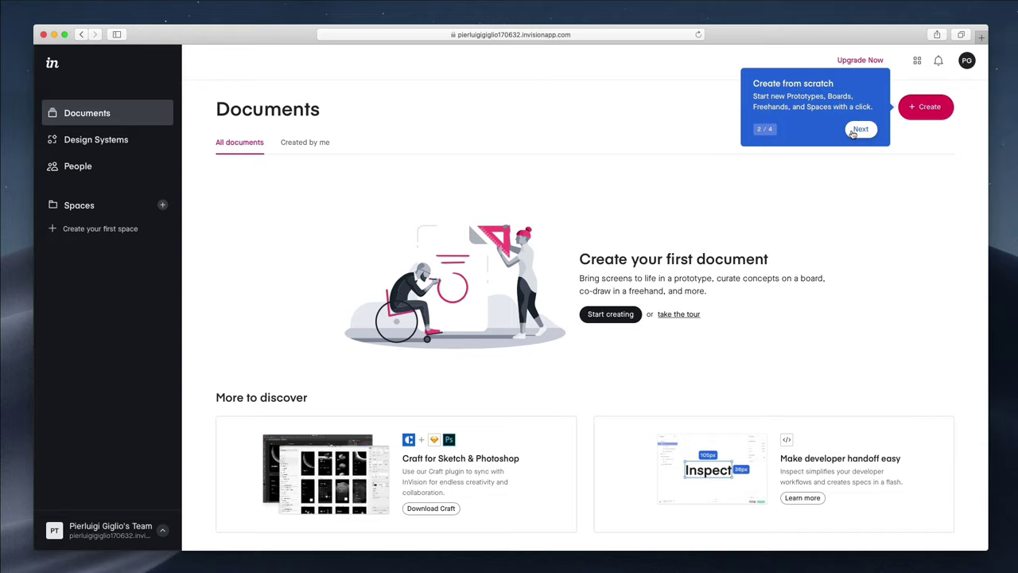
click(854, 131)
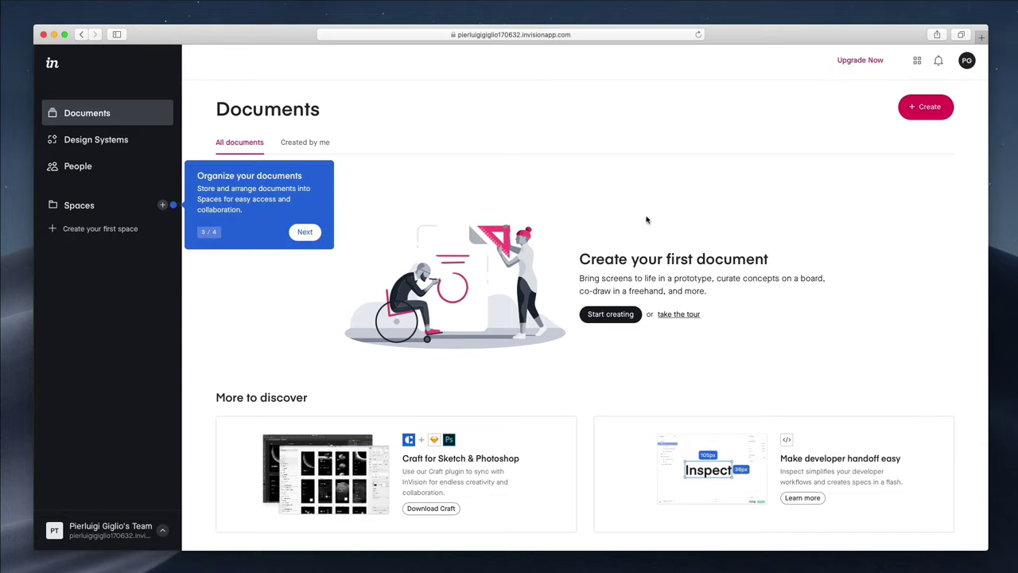
click(307, 232)
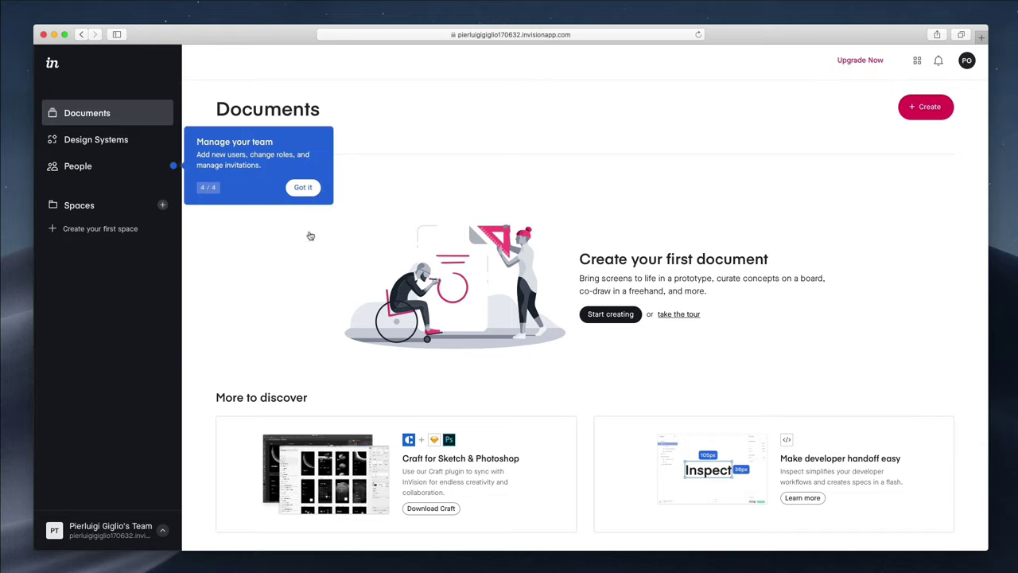
click(303, 188)
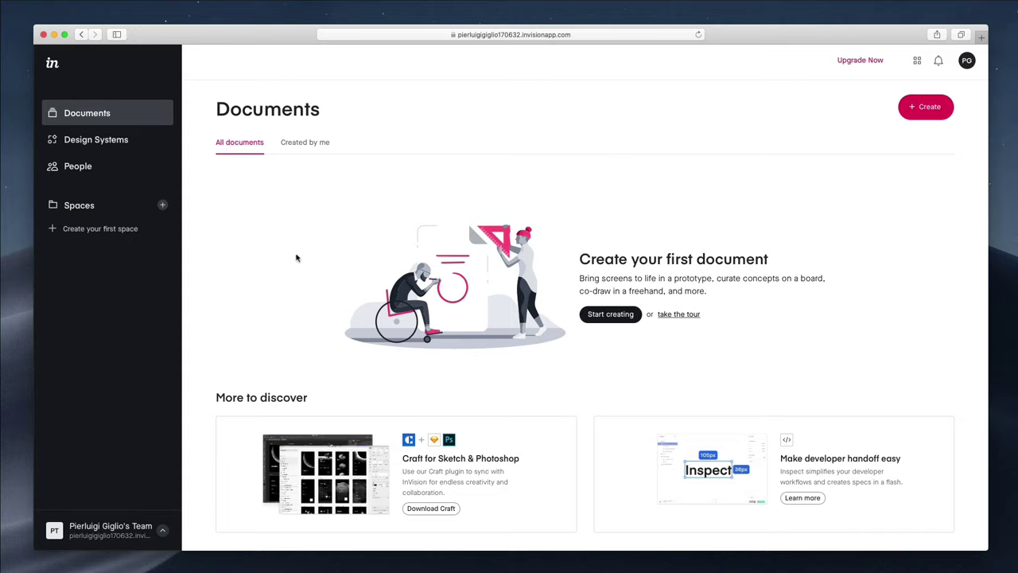
click(300, 145)
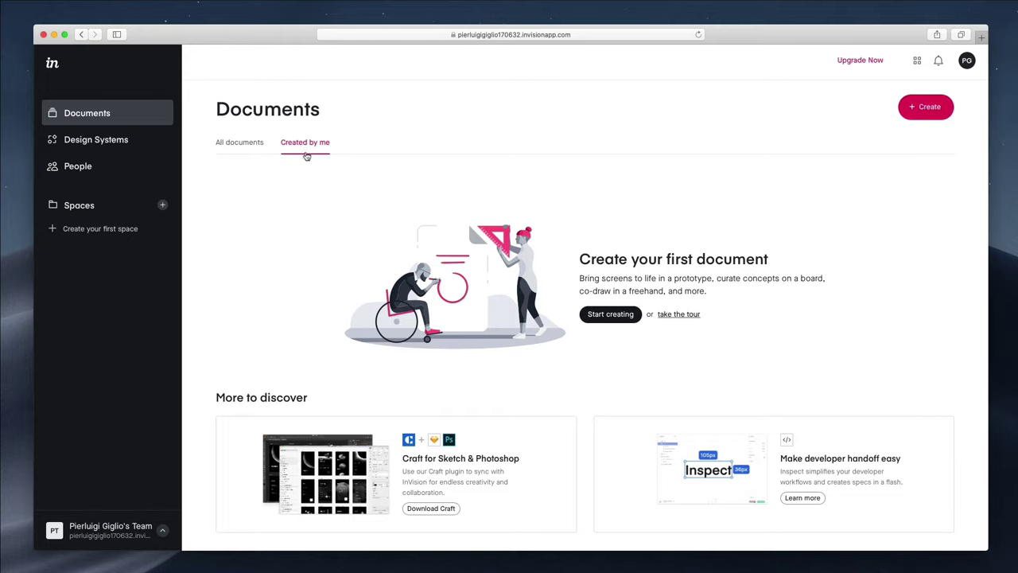
click(164, 144)
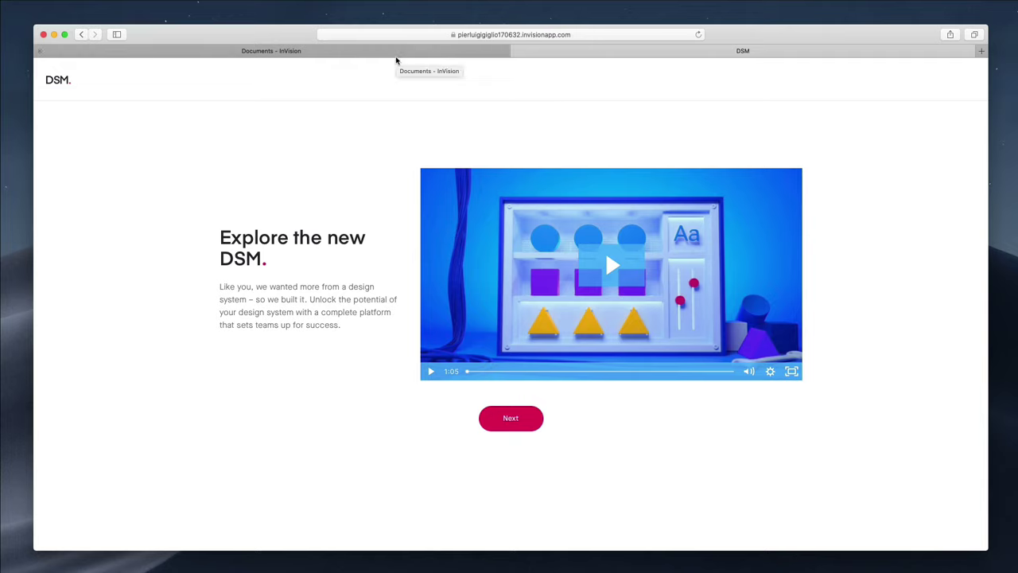
Review the People list, pending Invitations and Spaces, then go back to Documents
click(396, 52)
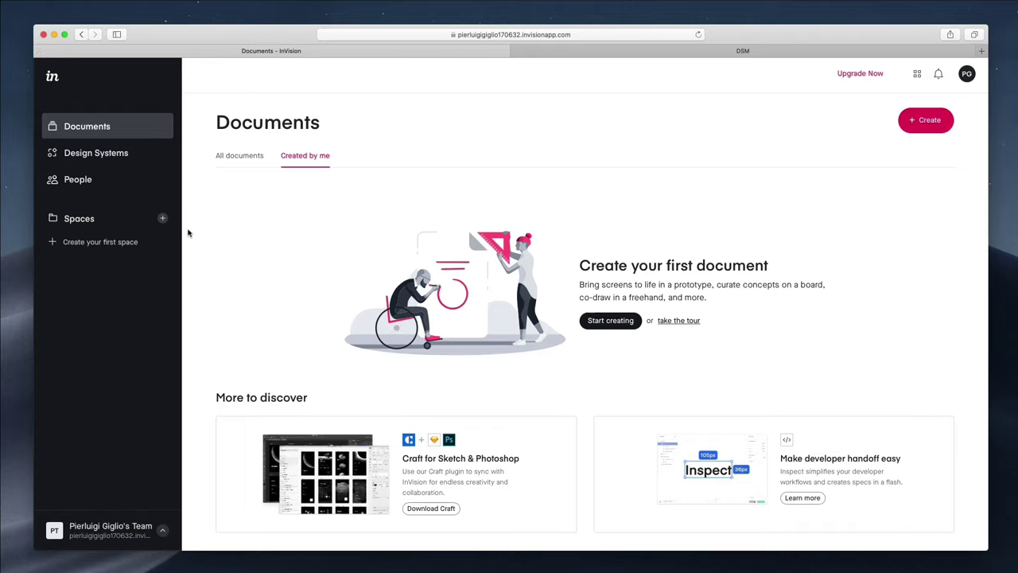
click(111, 186)
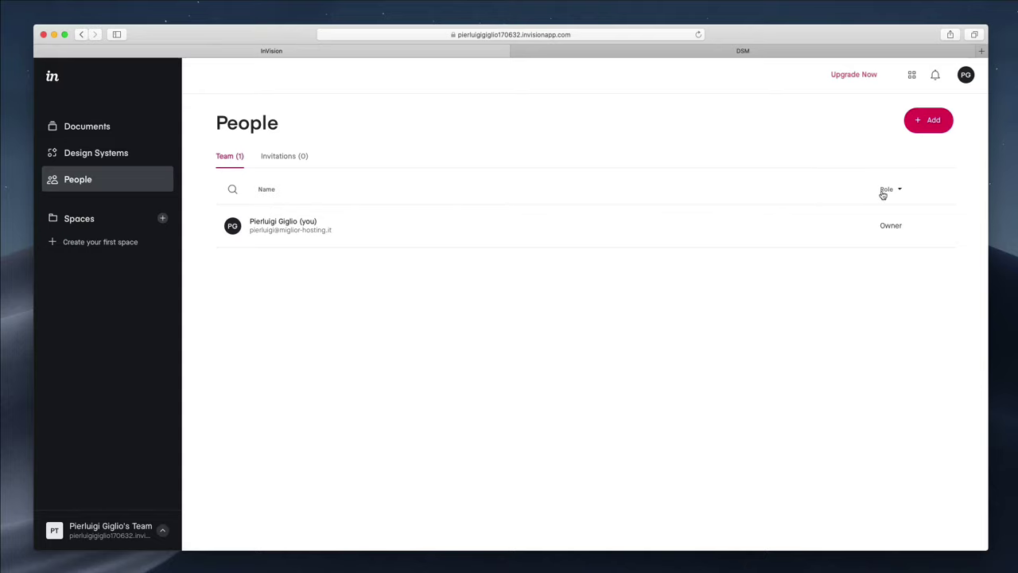
click(271, 157)
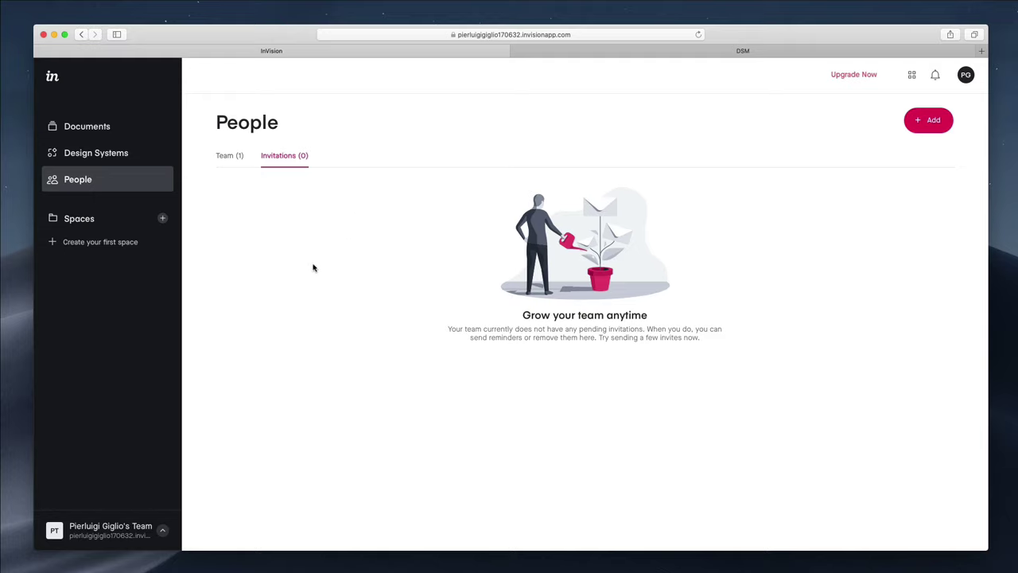
click(80, 218)
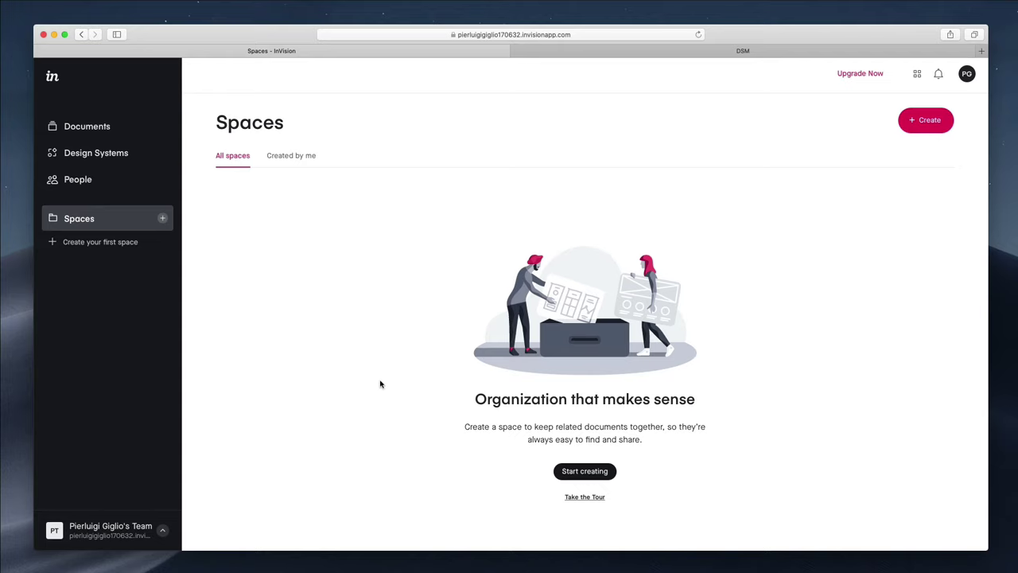
click(88, 125)
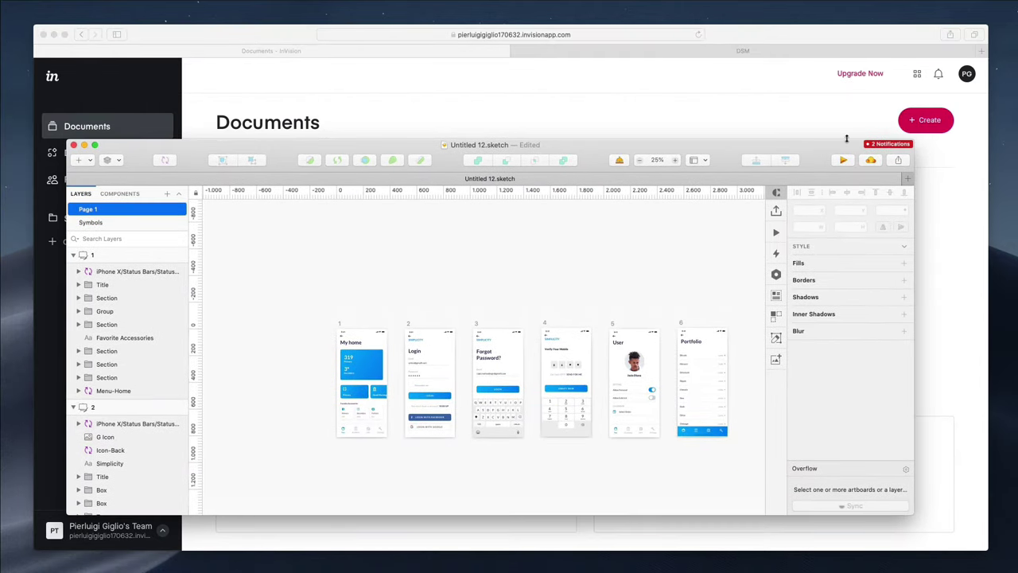
Maximise the Sketch window with the six screens, hide it, and start a new Safari tab
double_click(848, 142)
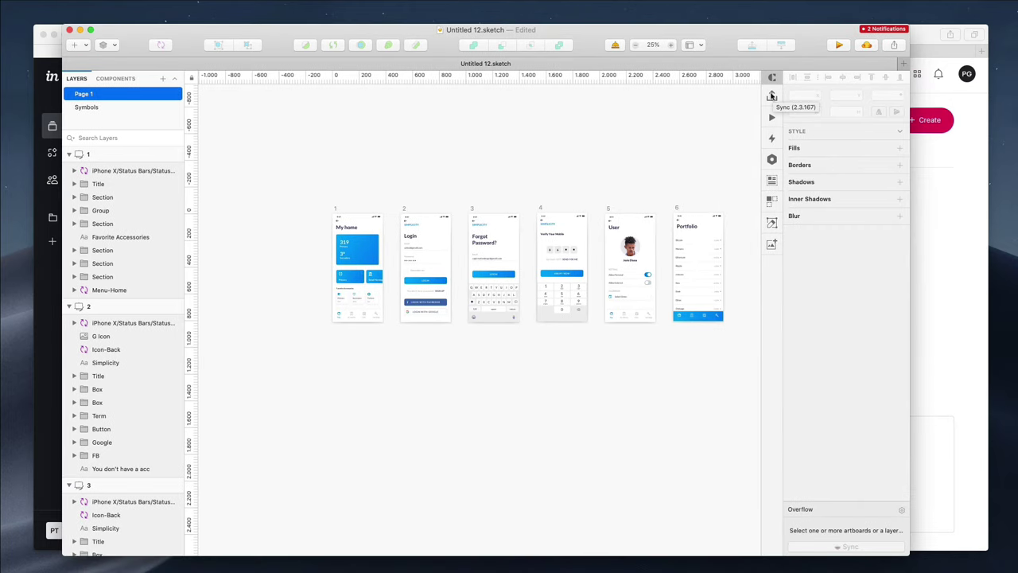
click(944, 193)
click(981, 50)
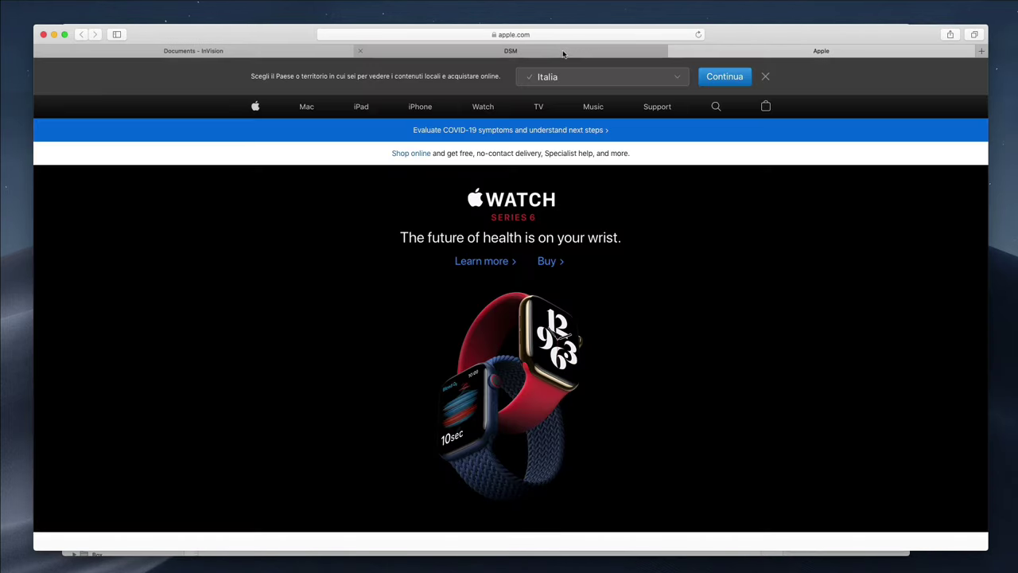
Search Google for 'craft plugin' and open InVision's Craft page at invisionapp.com/craft
click(548, 33)
text(craft)
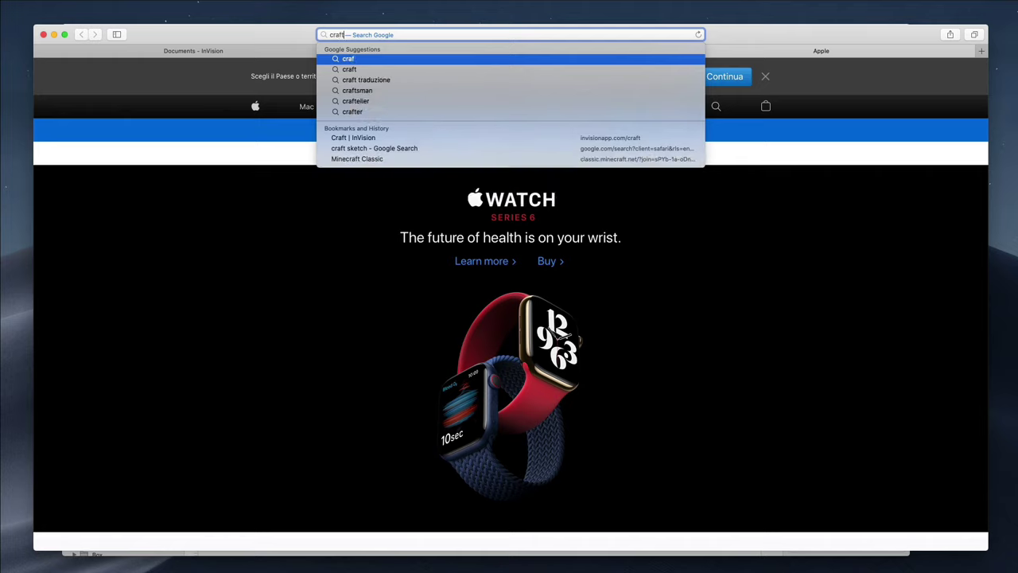
text( plugin)
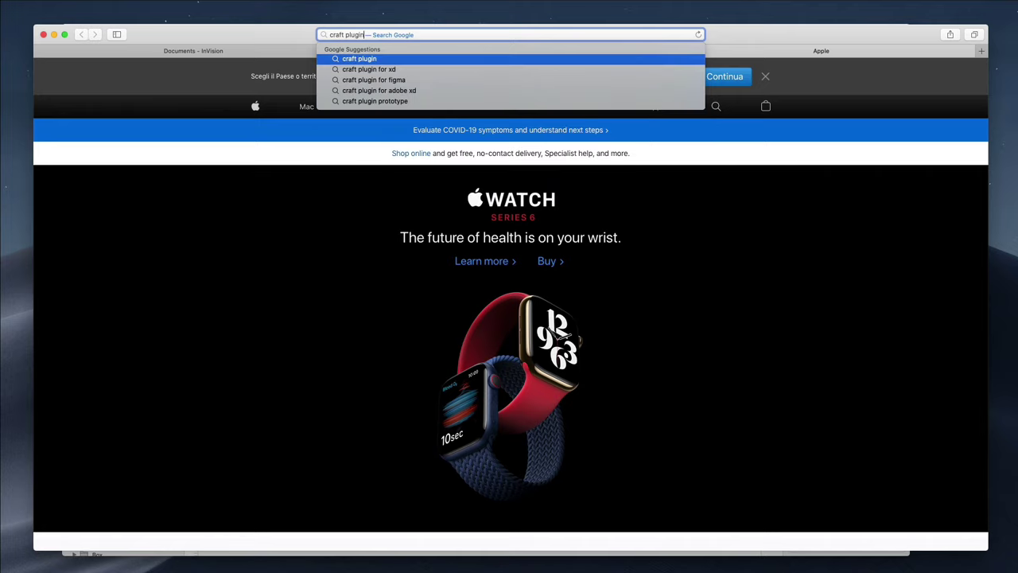
key(Return)
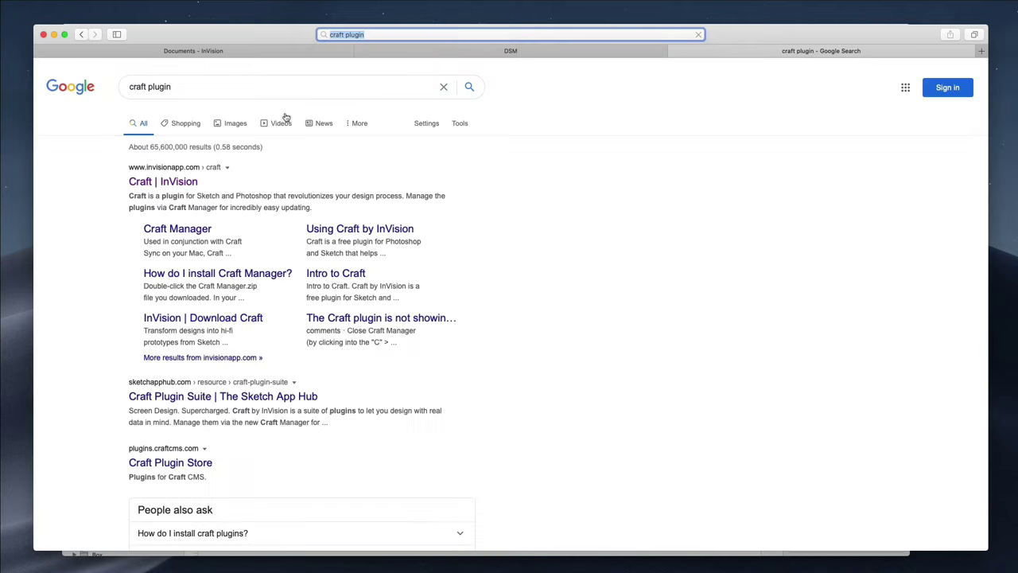
click(182, 180)
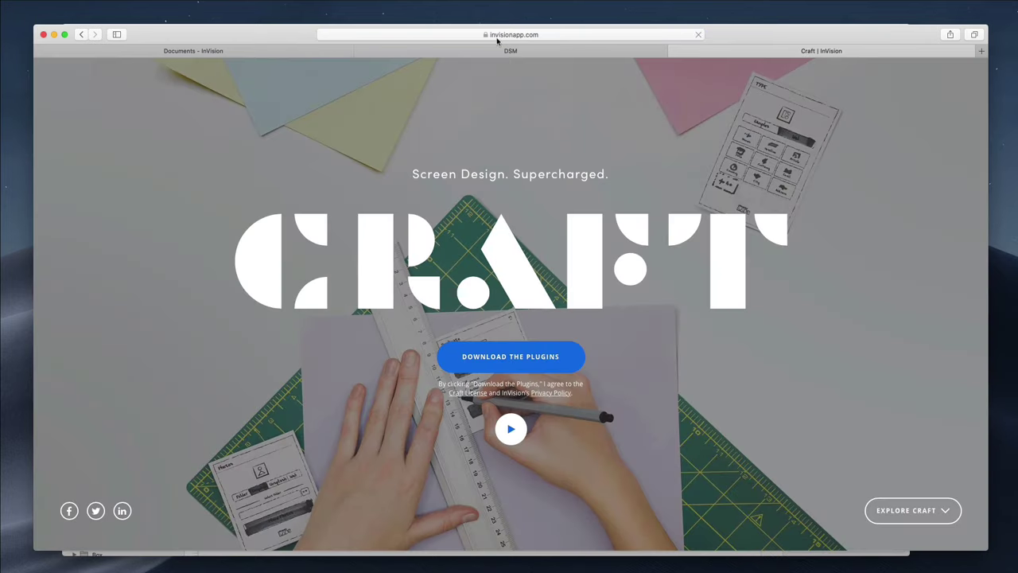
click(470, 36)
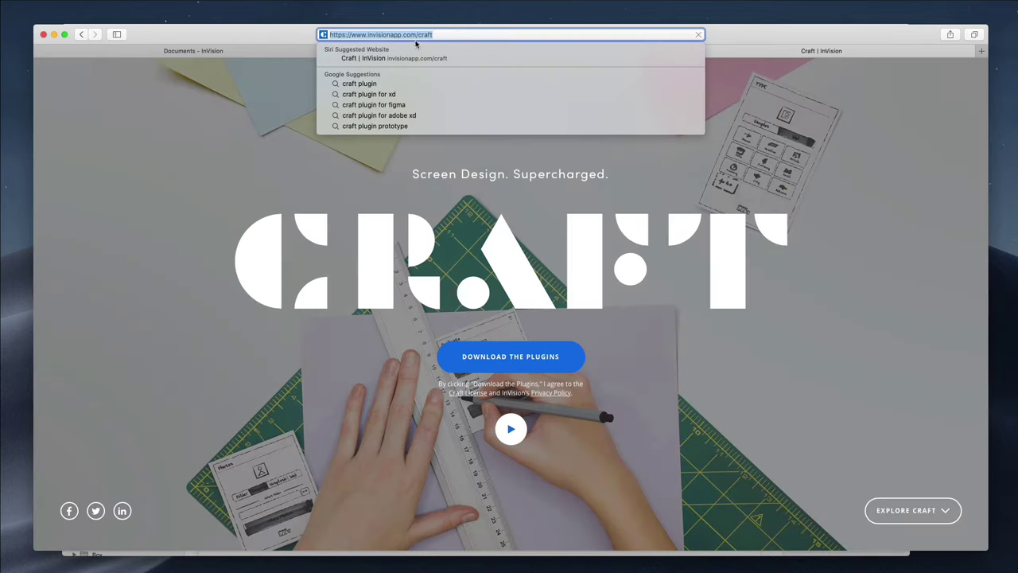
key(Right)
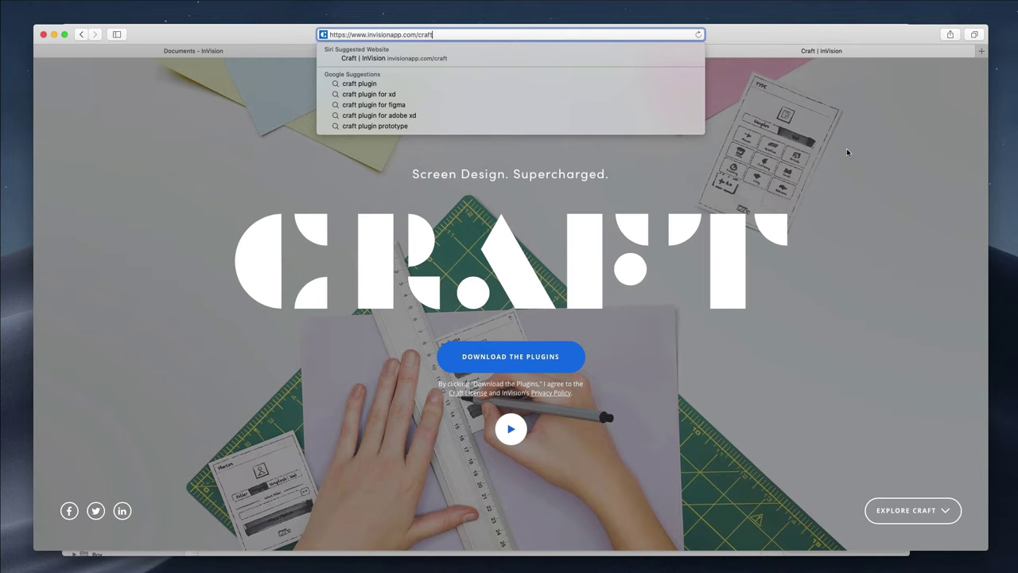
click(847, 148)
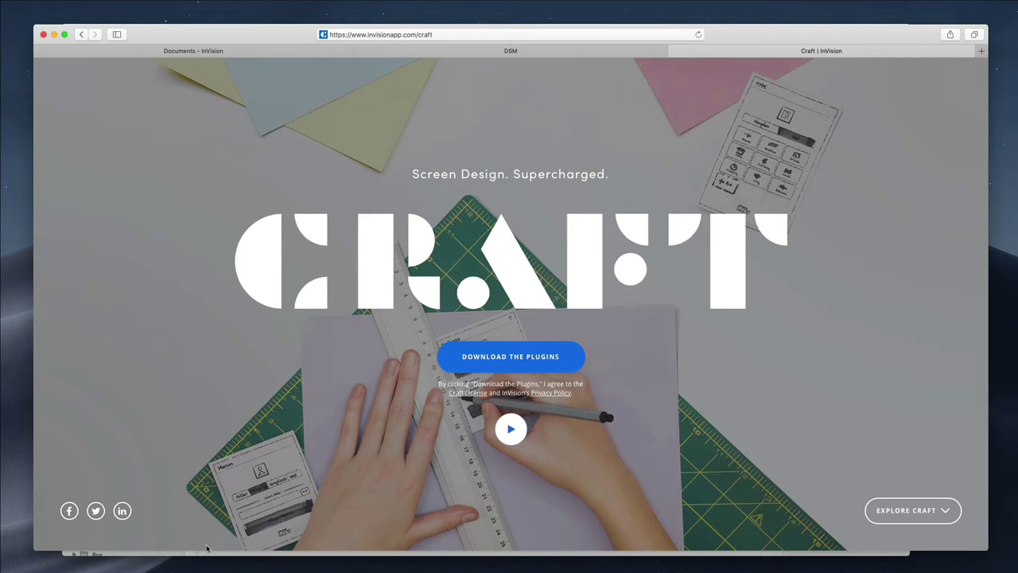
Minimize Safari and marquee-select all six artboards on the Sketch canvas
click(55, 35)
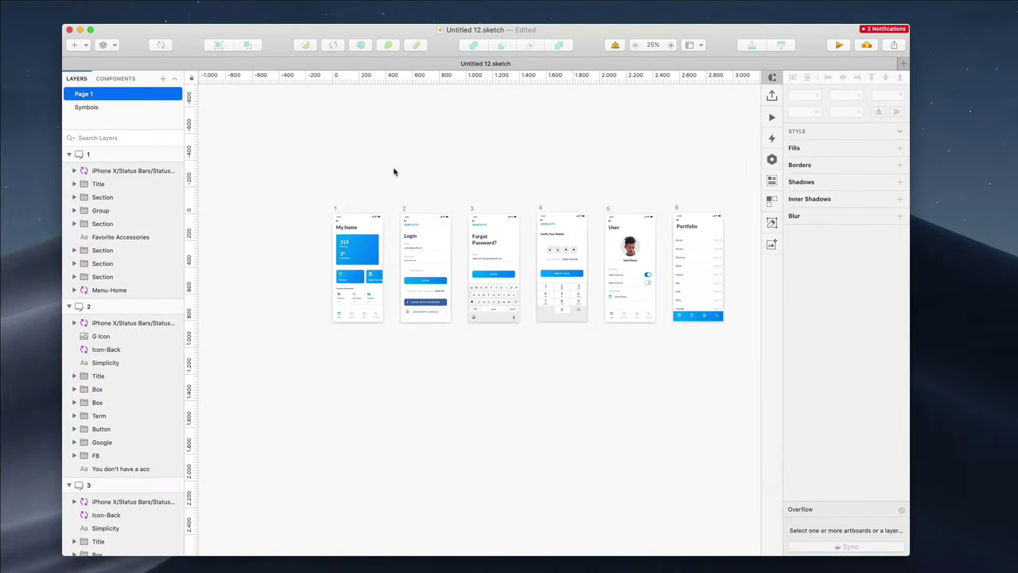
scroll(393, 171, right, 2)
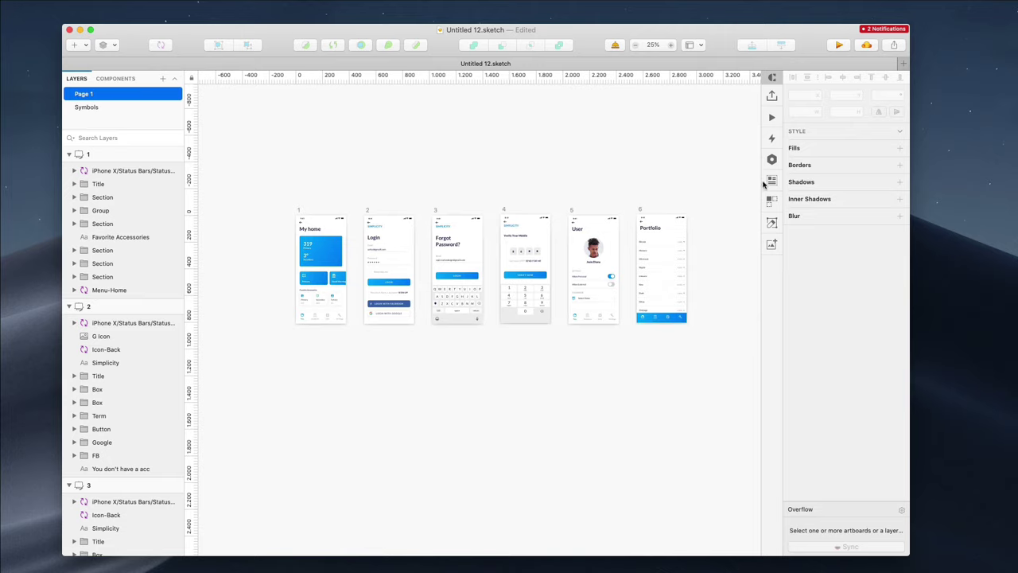
scroll(615, 208, up, 2)
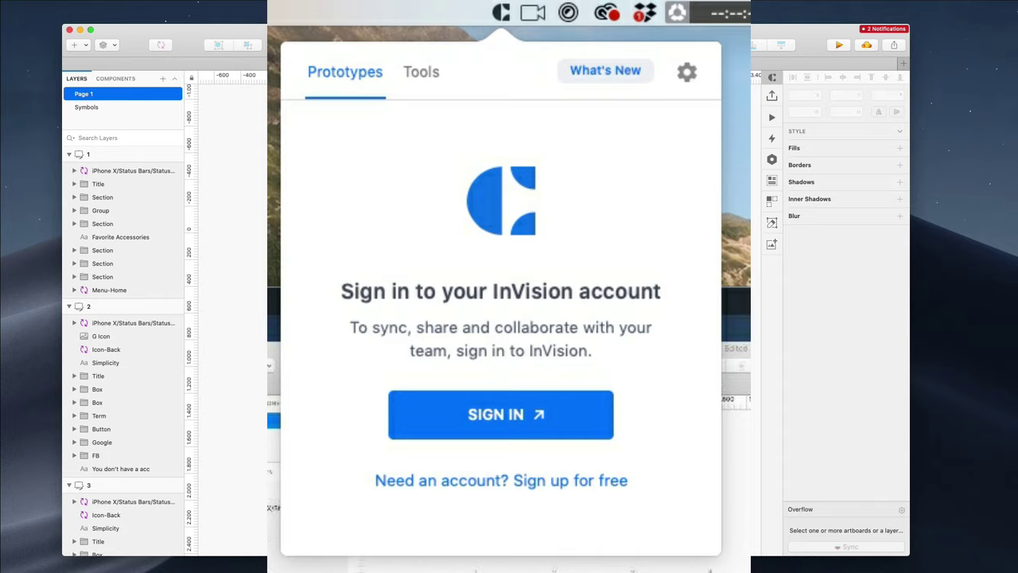
scroll(231, 239, right, 1)
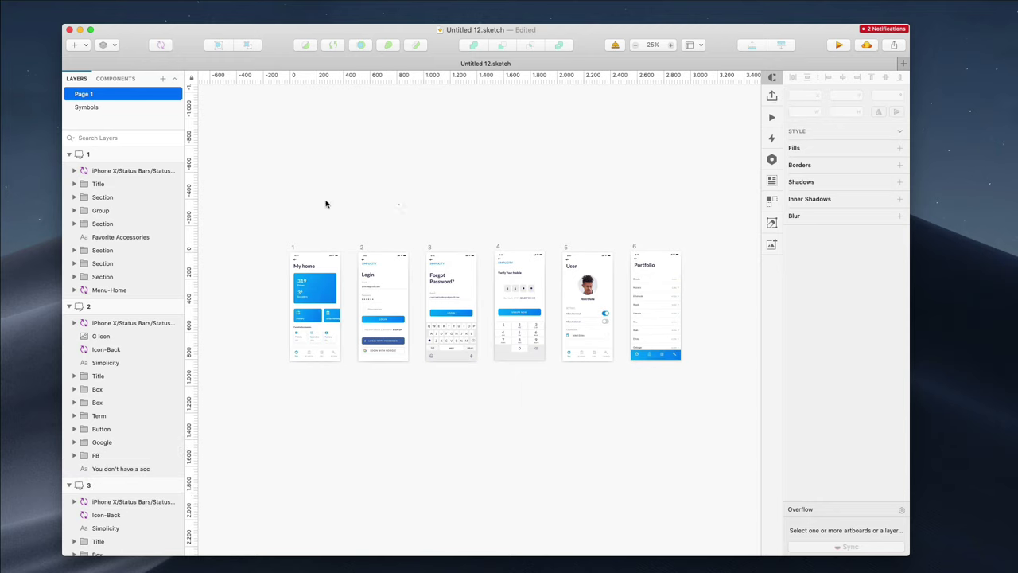
drag(269, 202, 711, 269)
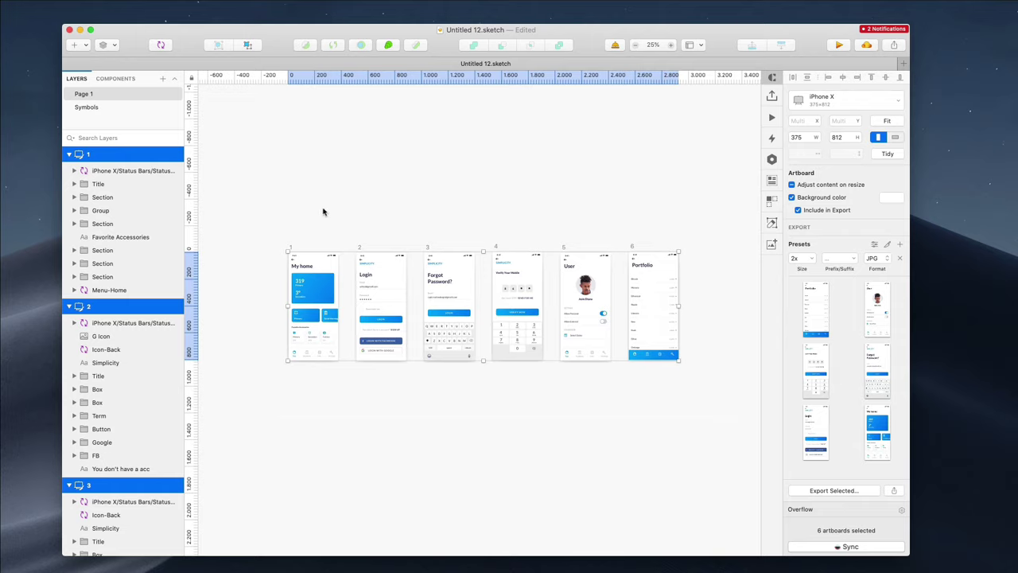
In Craft's publish settings, rename the prototype to 'IOS Language App'
click(772, 96)
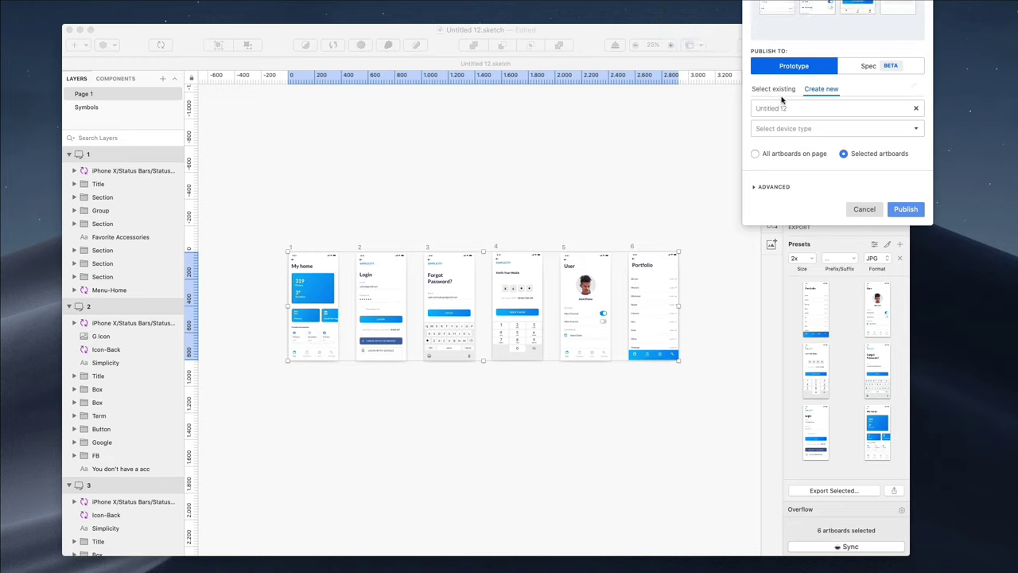
click(784, 108)
triple_click(793, 109)
key(BackSpace)
text(IOS Language App)
Set the prototype's device type to iPhone X
click(819, 129)
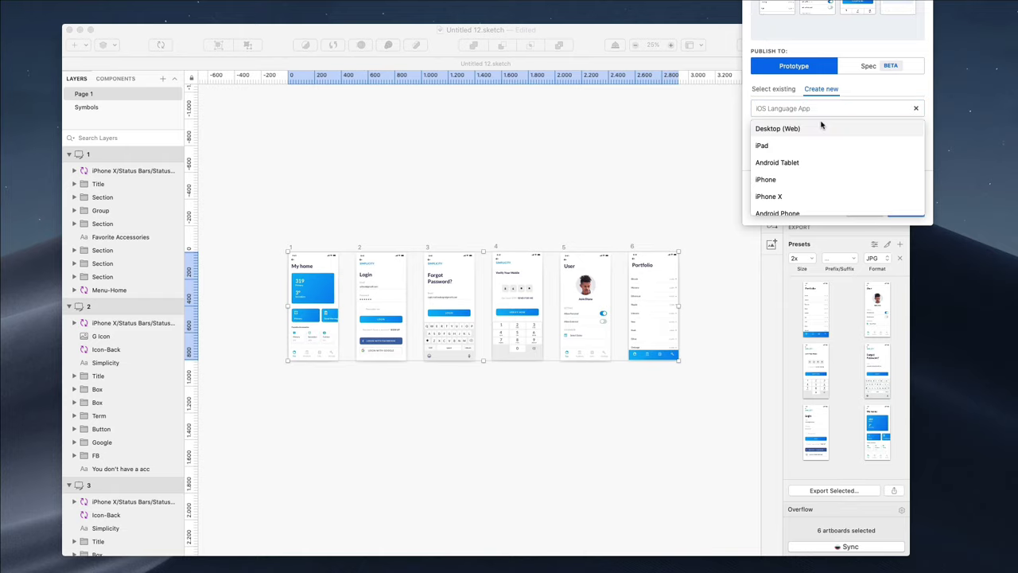
scroll(822, 127, down, 1)
scroll(824, 130, up, 1)
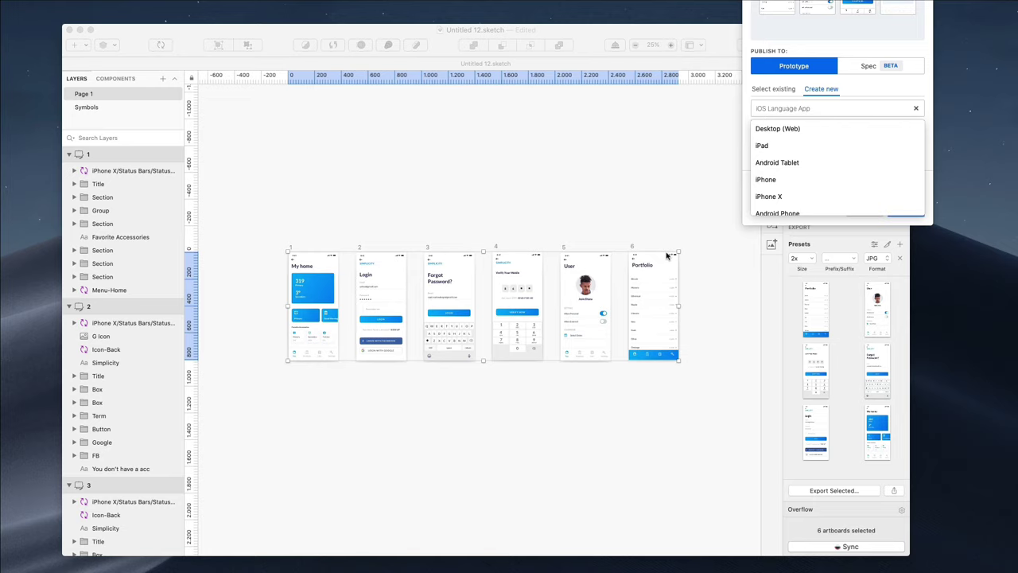
scroll(765, 187, down, 1)
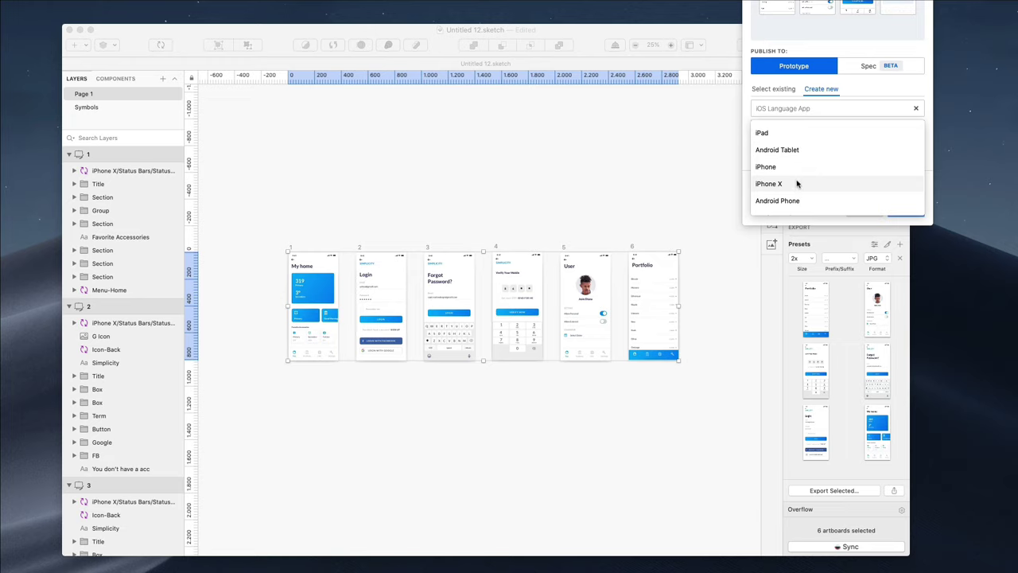
scroll(796, 182, down, 1)
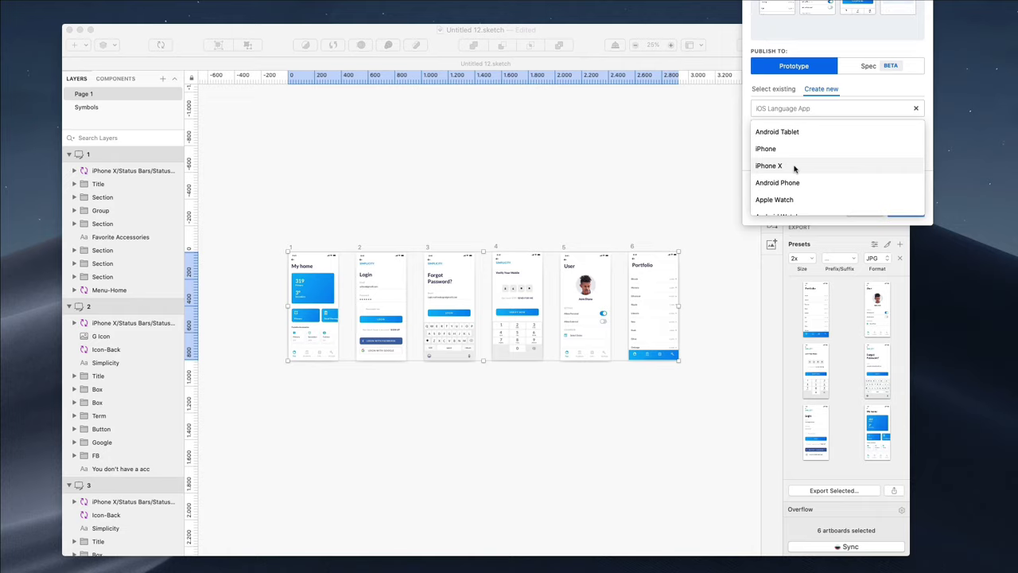
click(794, 167)
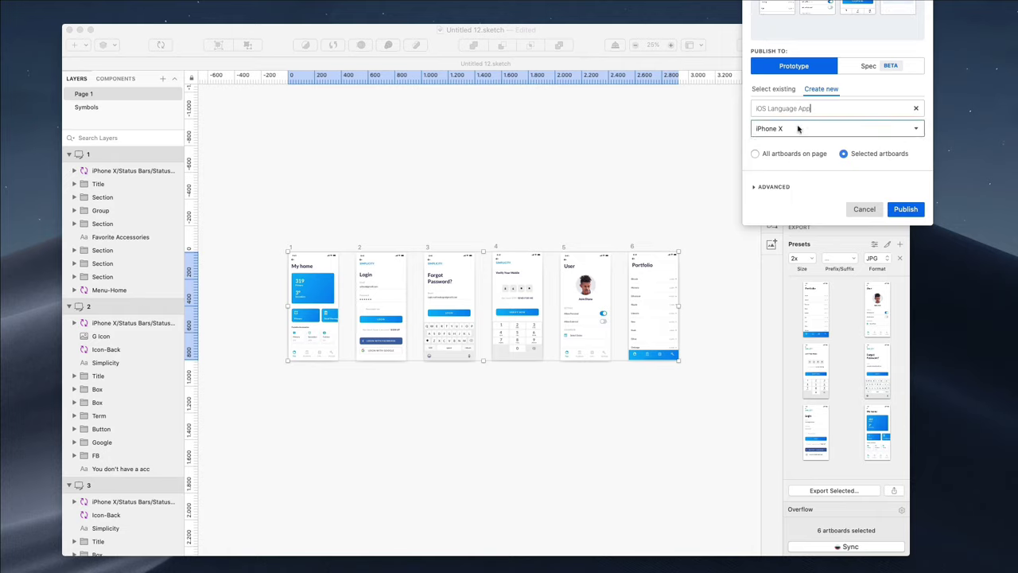
click(798, 129)
scroll(809, 156, up, 2)
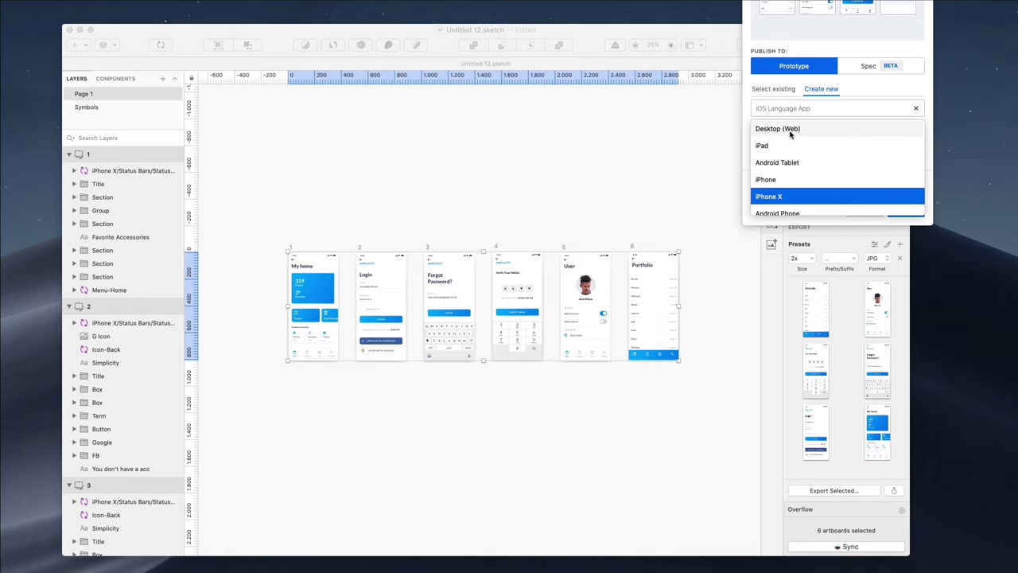
scroll(794, 149, down, 2)
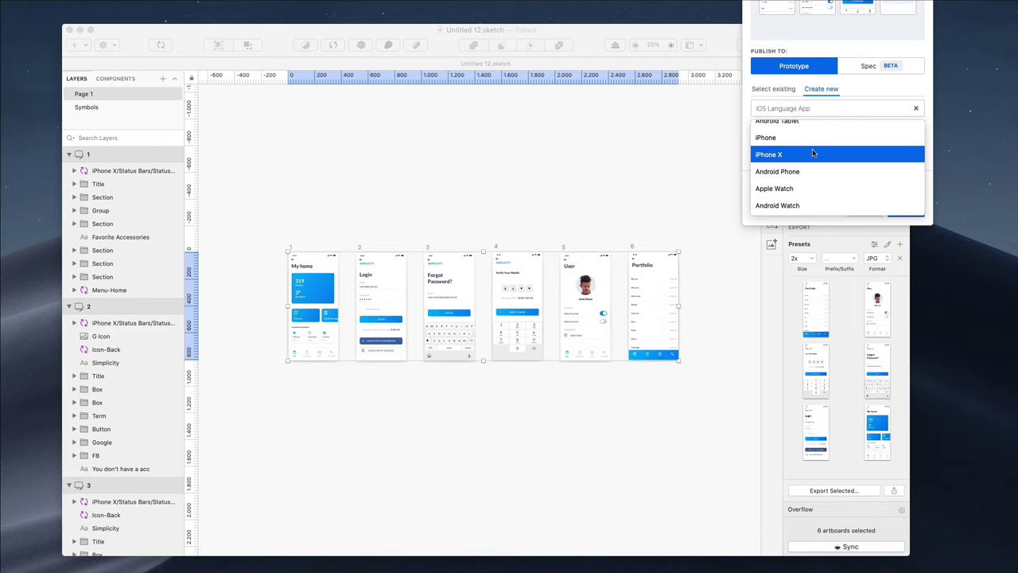
click(792, 156)
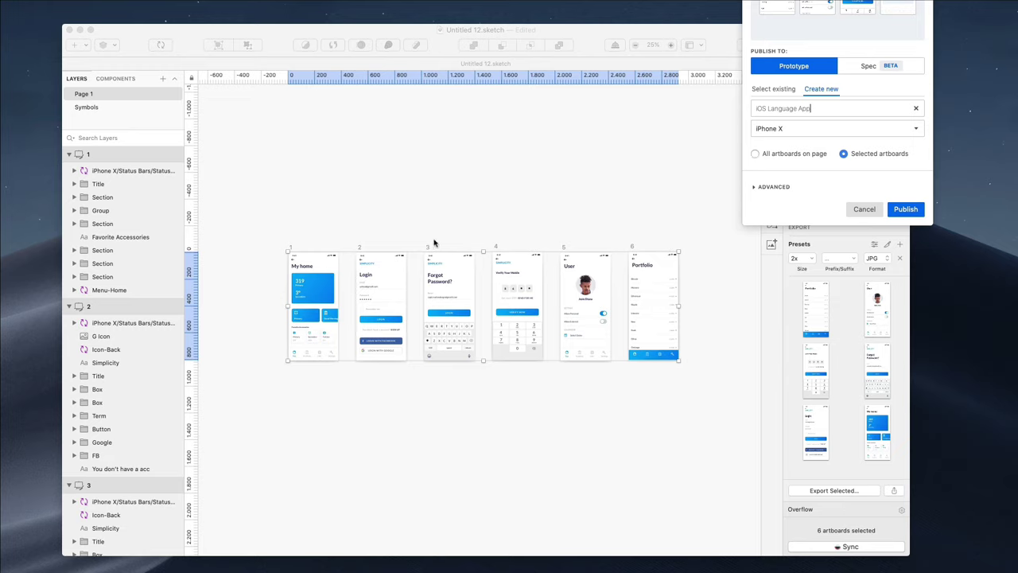
Publish only the selected artboards and reveal the Advanced options
click(755, 156)
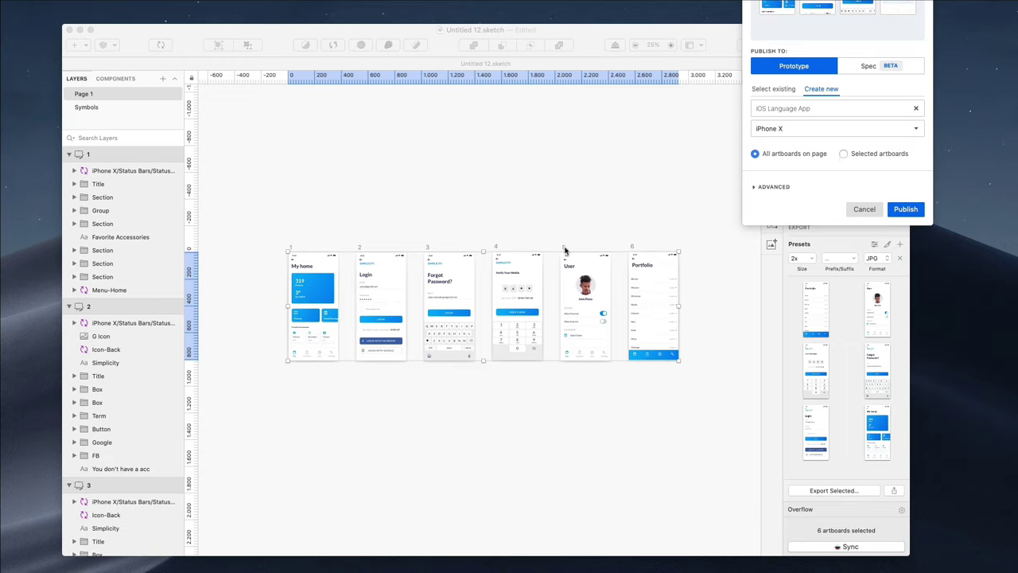
click(844, 154)
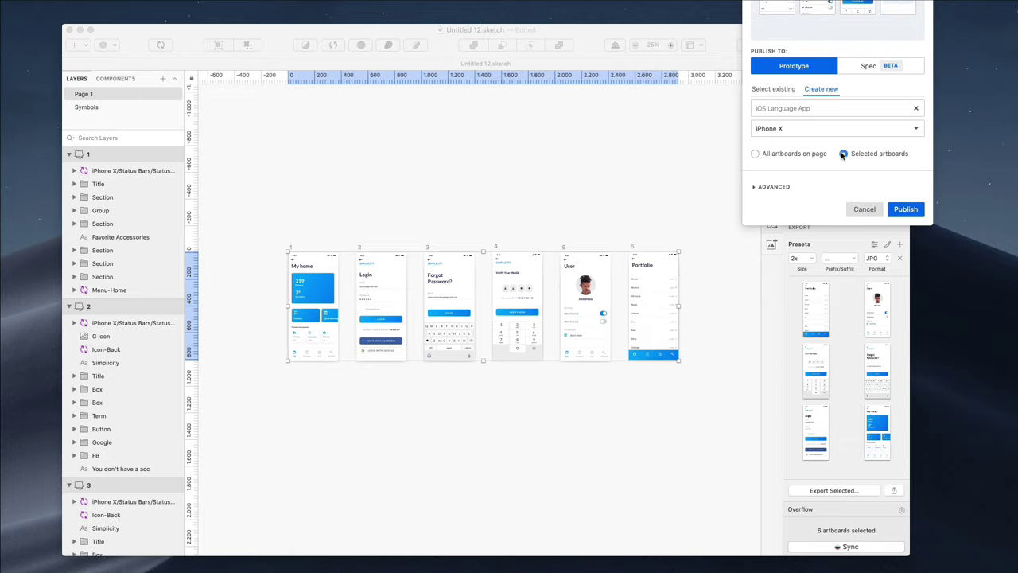
click(754, 186)
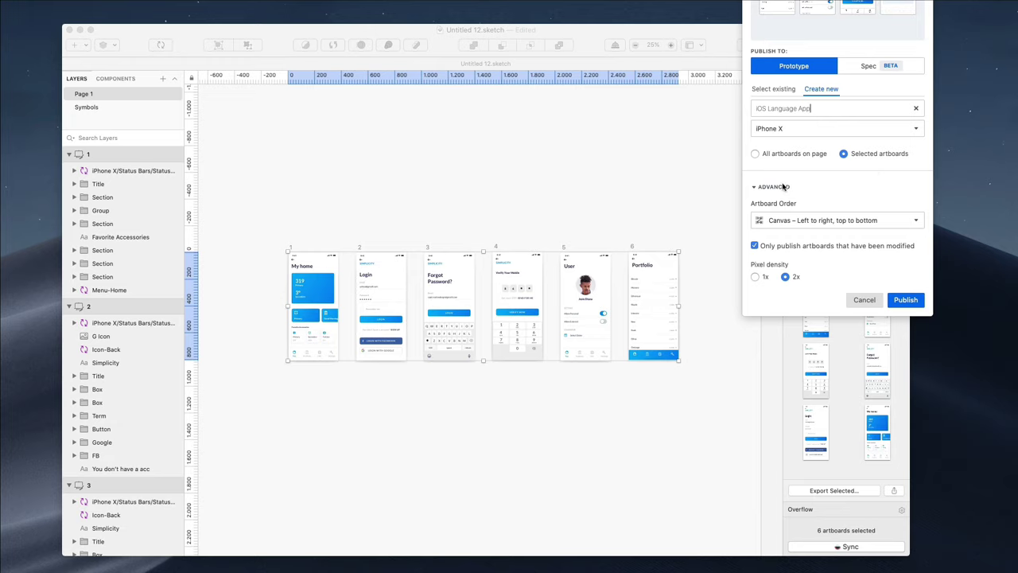
click(818, 221)
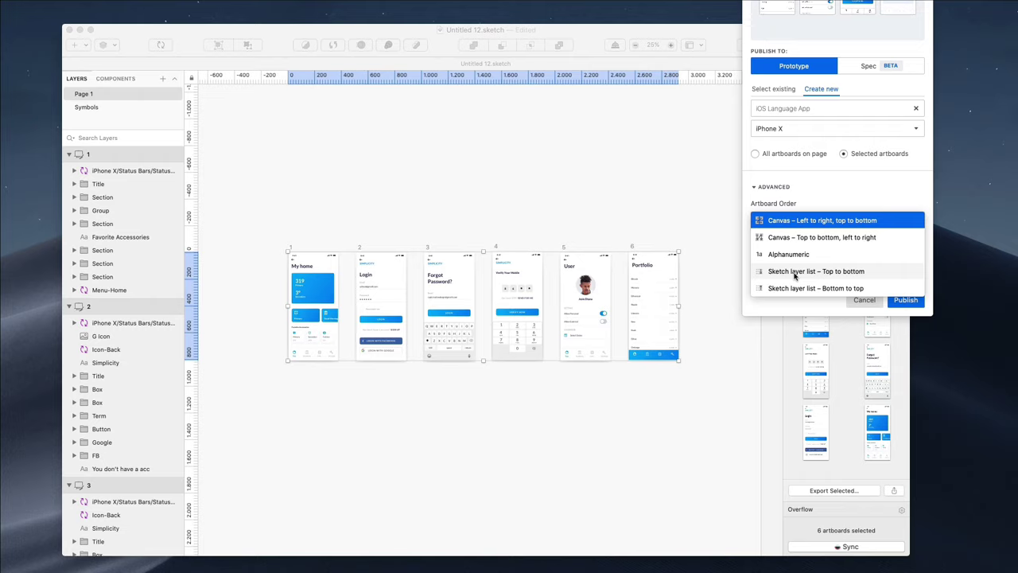
click(828, 221)
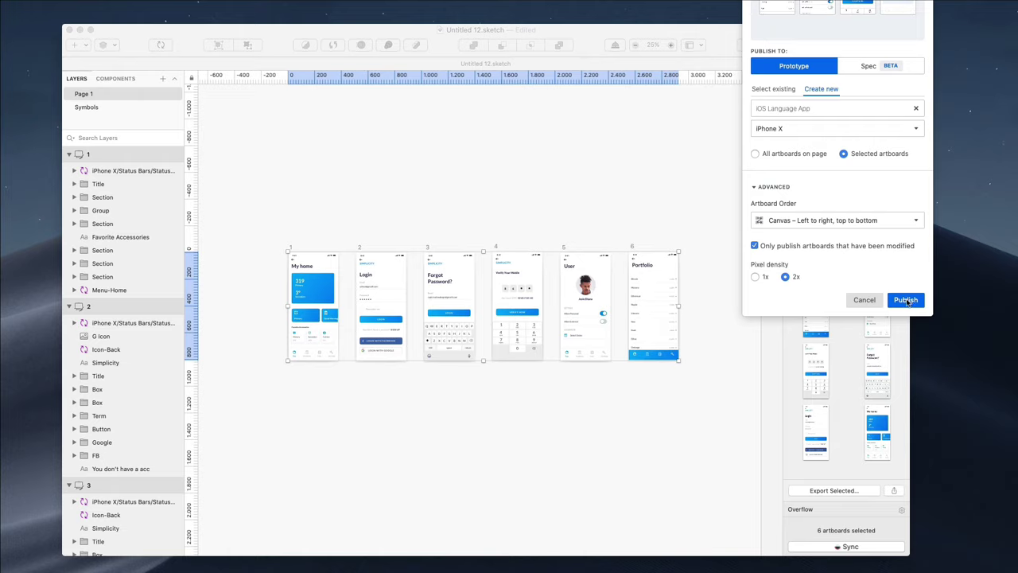
Publish the six artboards as the iOS Language App prototype and switch back to Safari
click(907, 300)
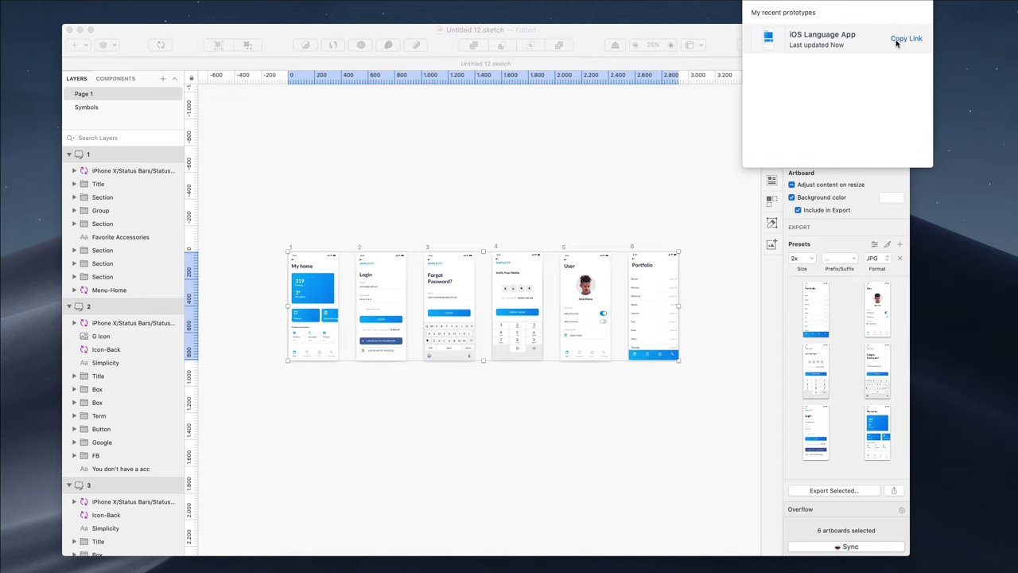
mouse_move(589, 38)
mouse_down()
mouse_move(593, 64)
mouse_move(553, 229)
mouse_move(592, 25)
mouse_up()
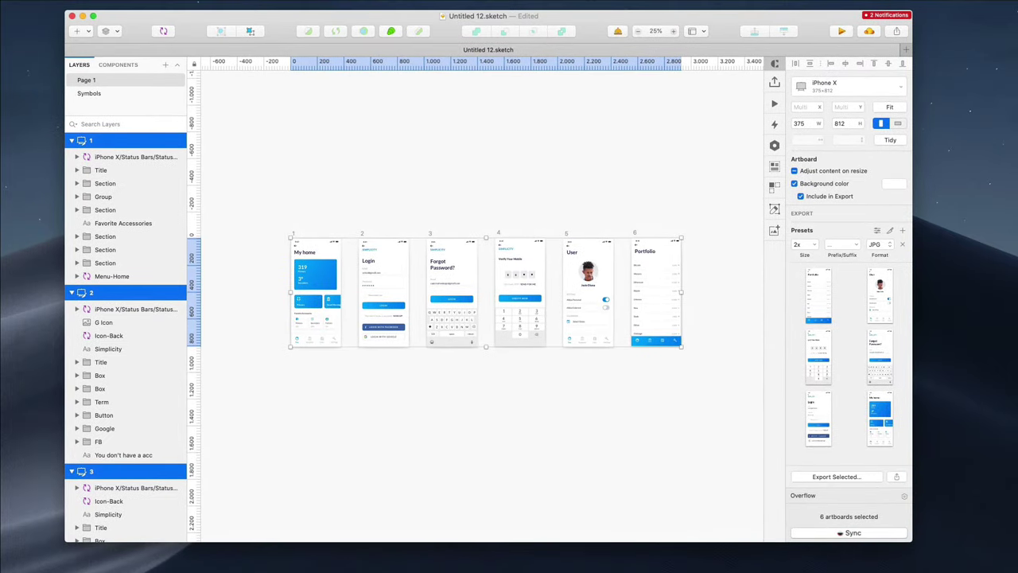
key(super+Tab)
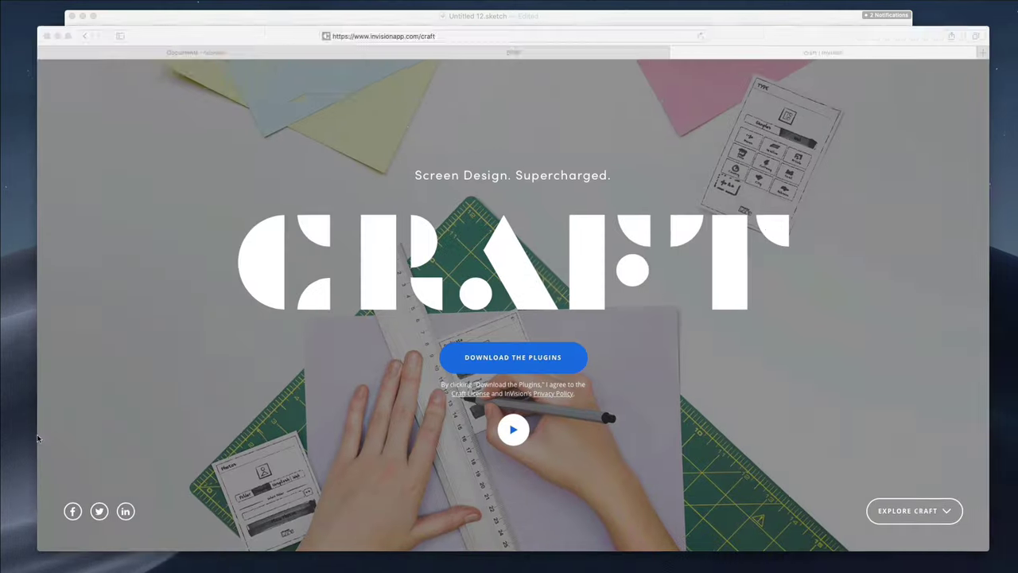
Reload InVision's Documents page and toggle between Created by me and all documents
click(255, 51)
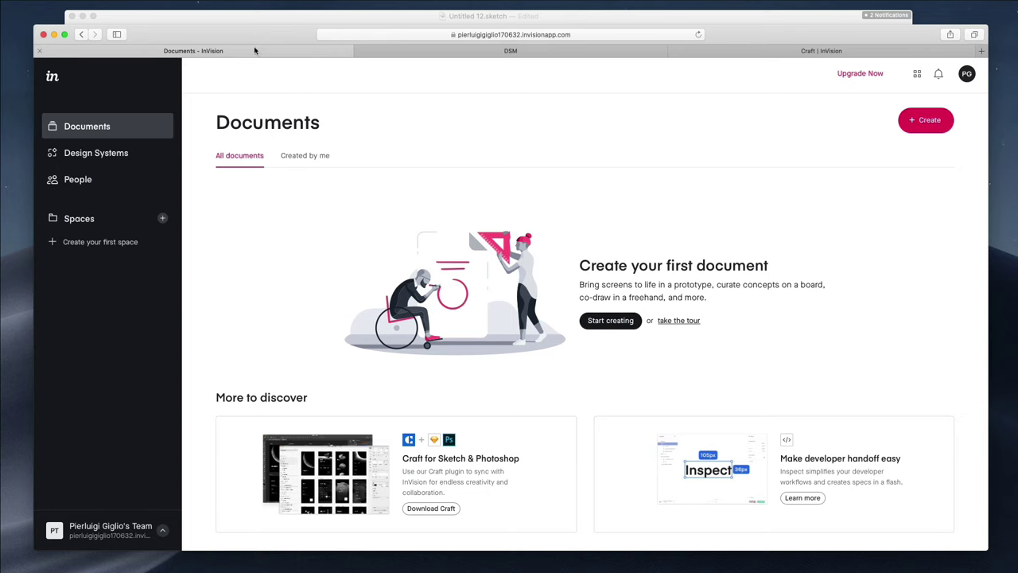
key(super+r)
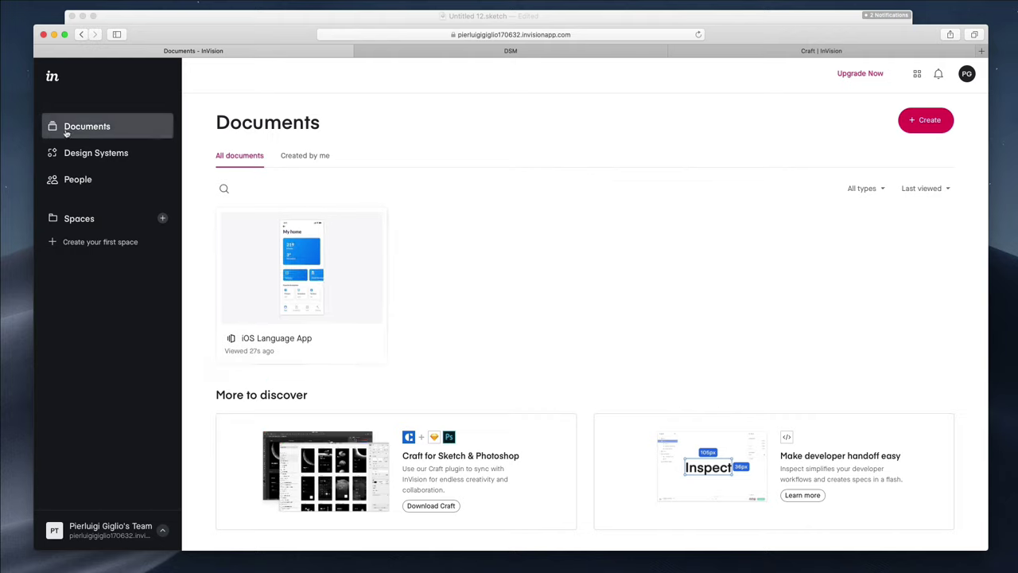
click(316, 161)
click(245, 163)
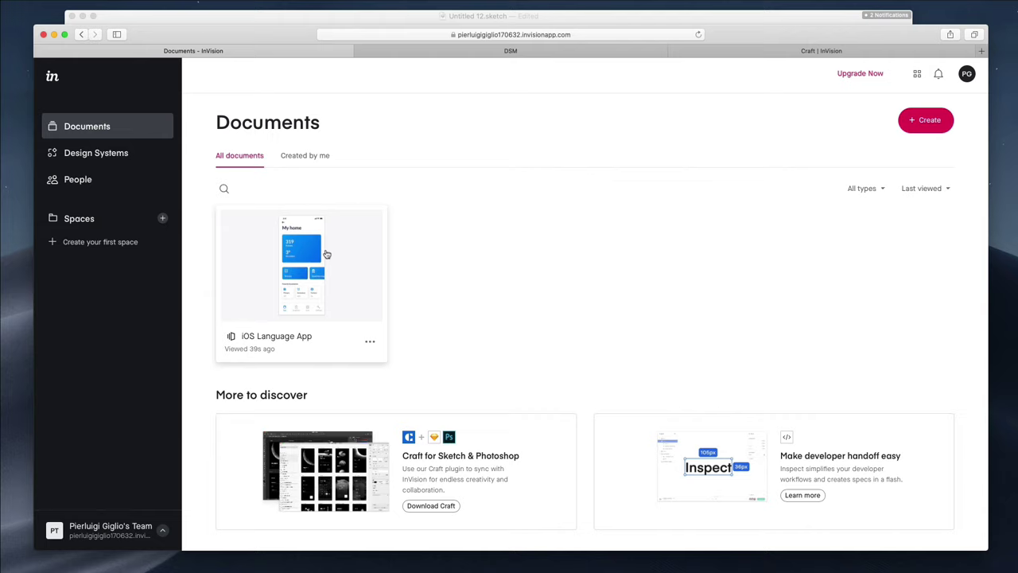
Check the All types filter and Last viewed sort, then open the iOS Language App prototype
click(224, 189)
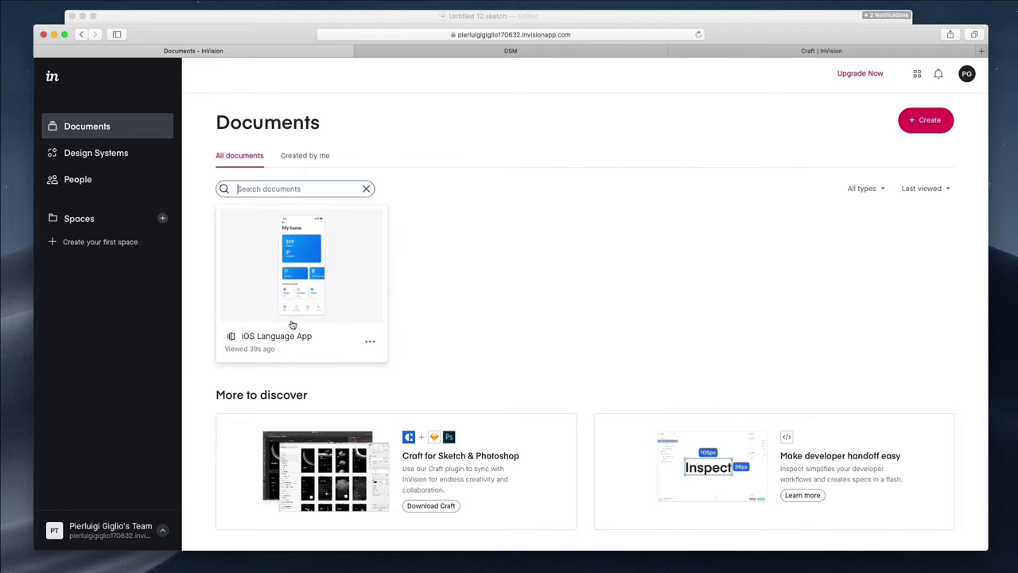
click(879, 196)
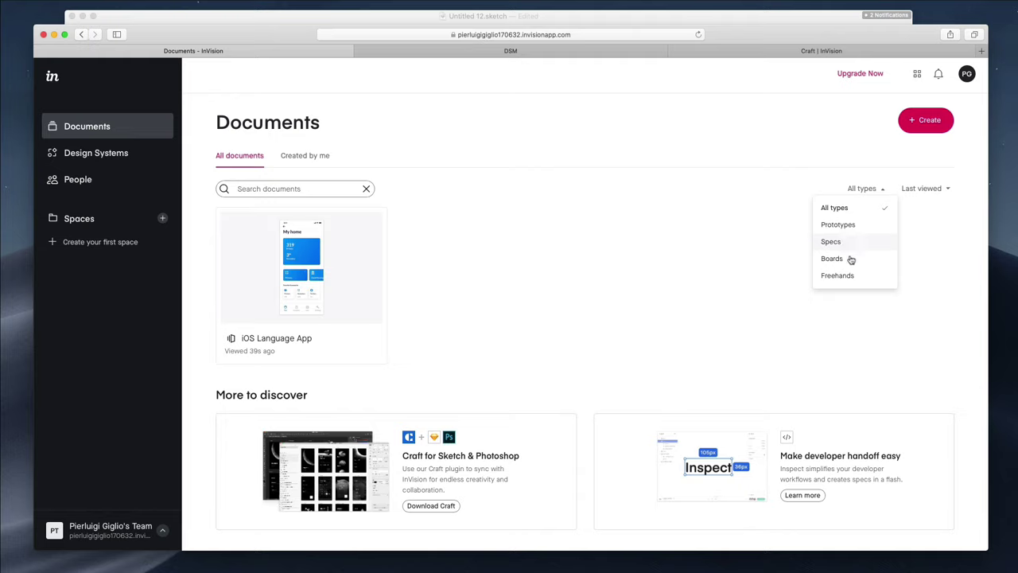
click(920, 191)
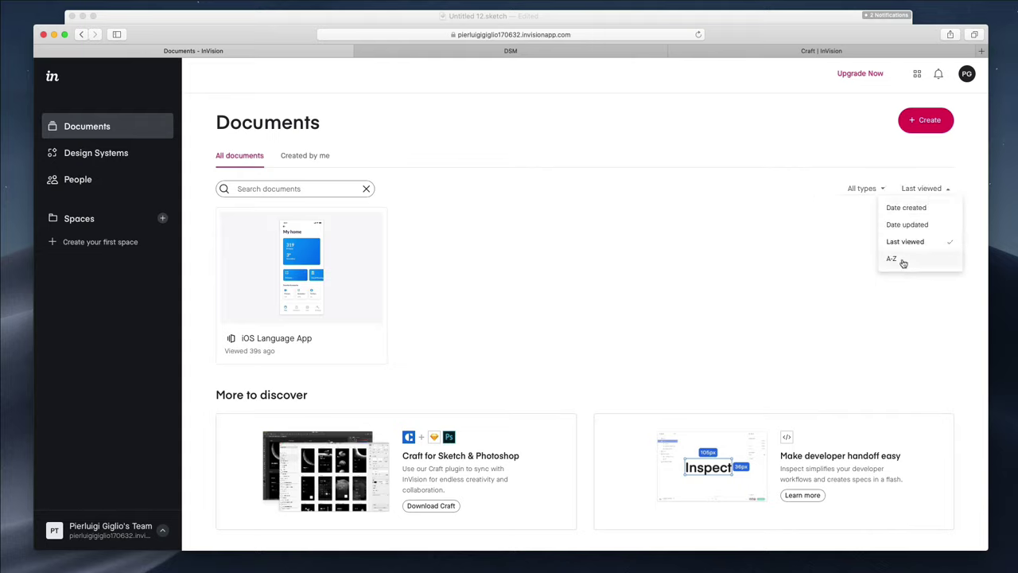
click(311, 262)
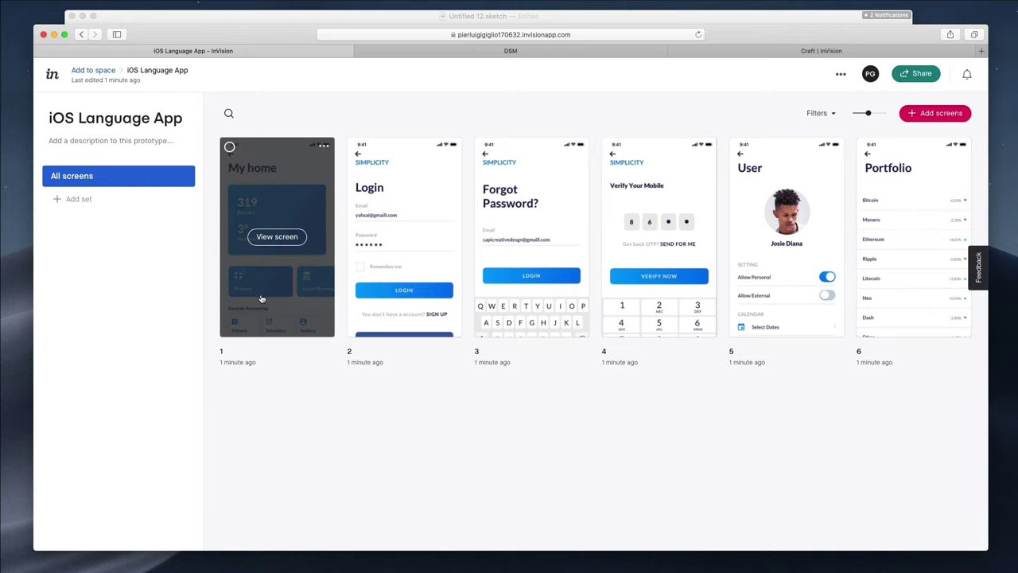
Start renaming screen 1 to 'Homepage', then cancel the edit with Escape
click(224, 352)
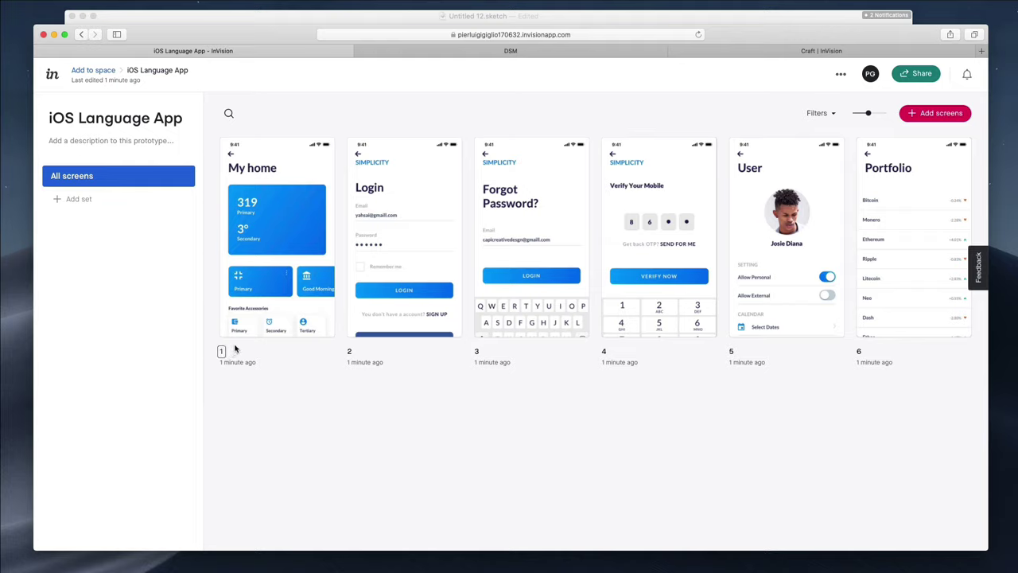
text(Homepage)
key(Escape)
Glance at the Sketch document, then back in the browser open screen 1 via View screen
mouse_move(253, 332)
mouse_move(378, 341)
click(566, 19)
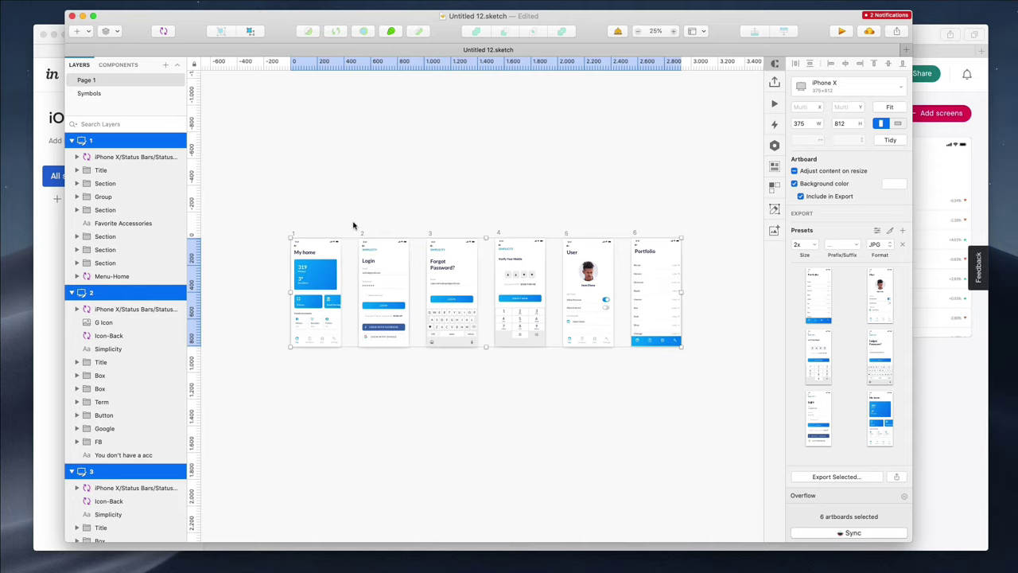
click(56, 274)
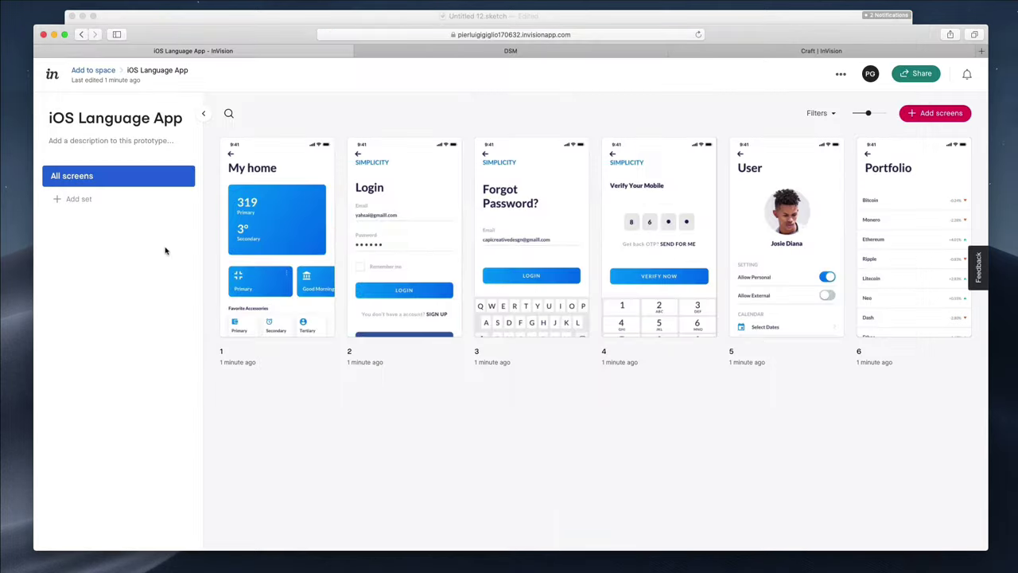
mouse_move(280, 251)
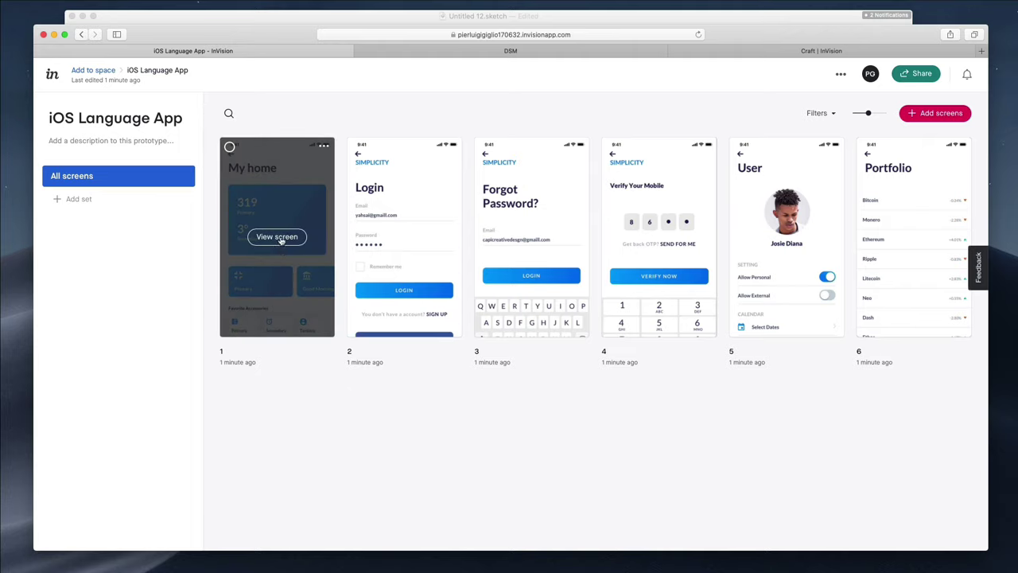
click(277, 237)
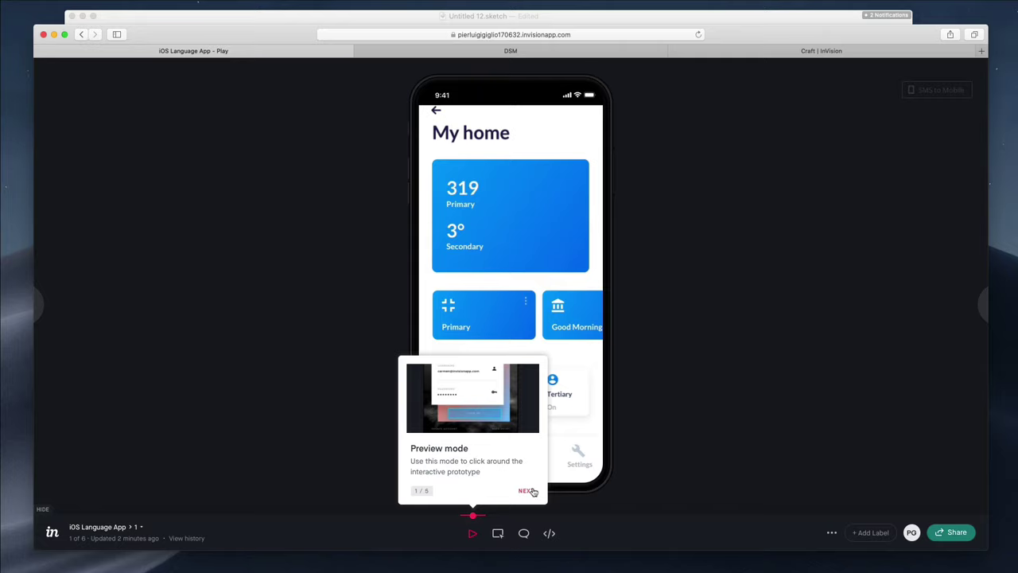
Advance through the preview, comments and inspect tips and close the onboarding tour
click(530, 491)
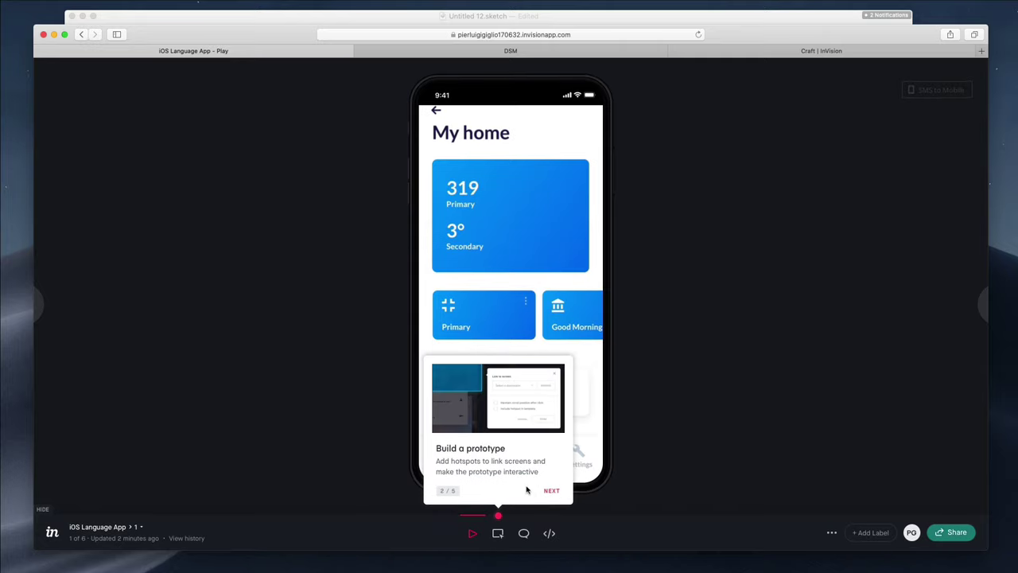
click(557, 491)
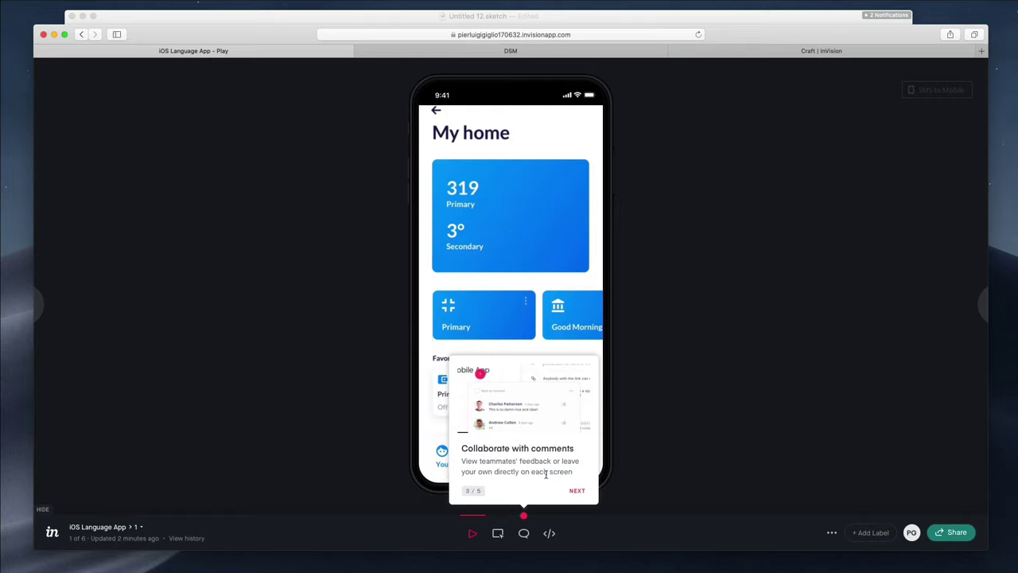
click(580, 490)
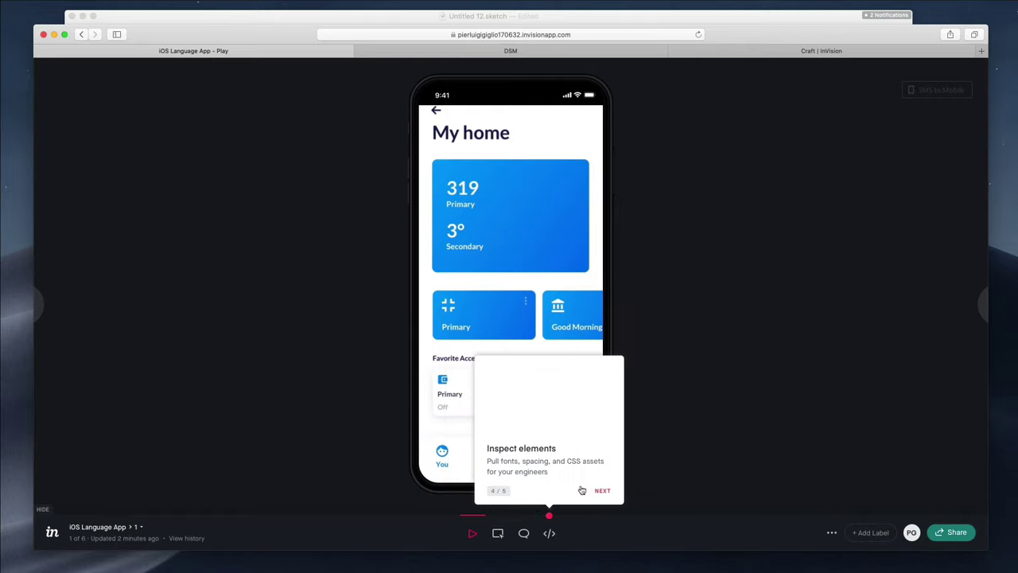
click(602, 491)
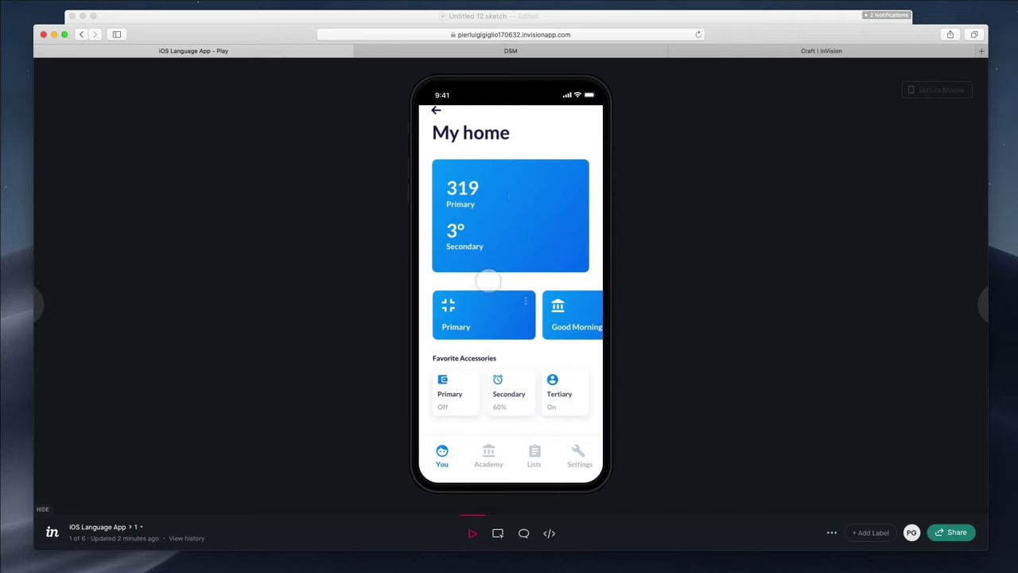
In Build mode, draw a hotspot over the blue 319 card linking to screen 2 with Tap and Instant
click(498, 534)
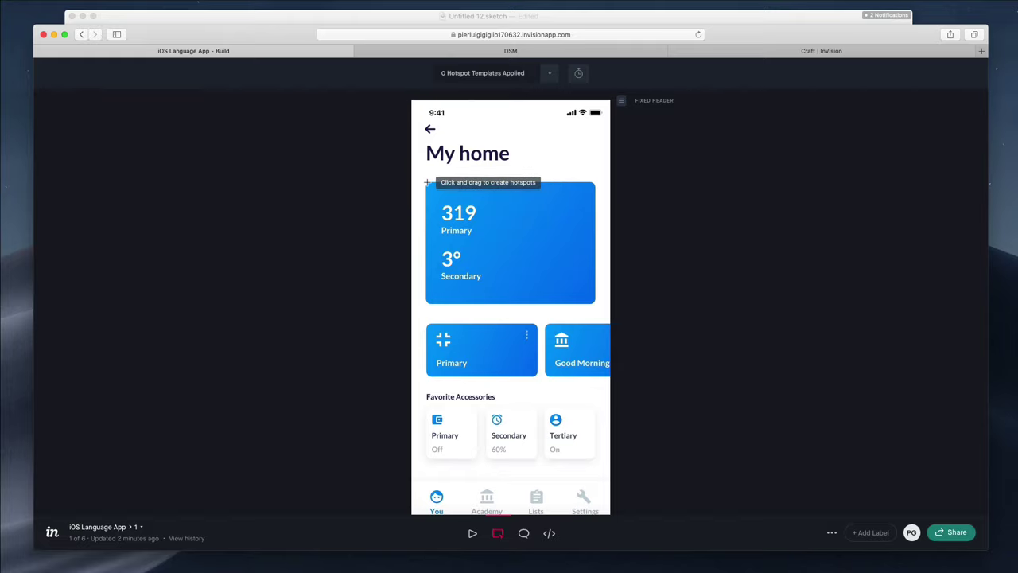
drag(426, 183, 599, 307)
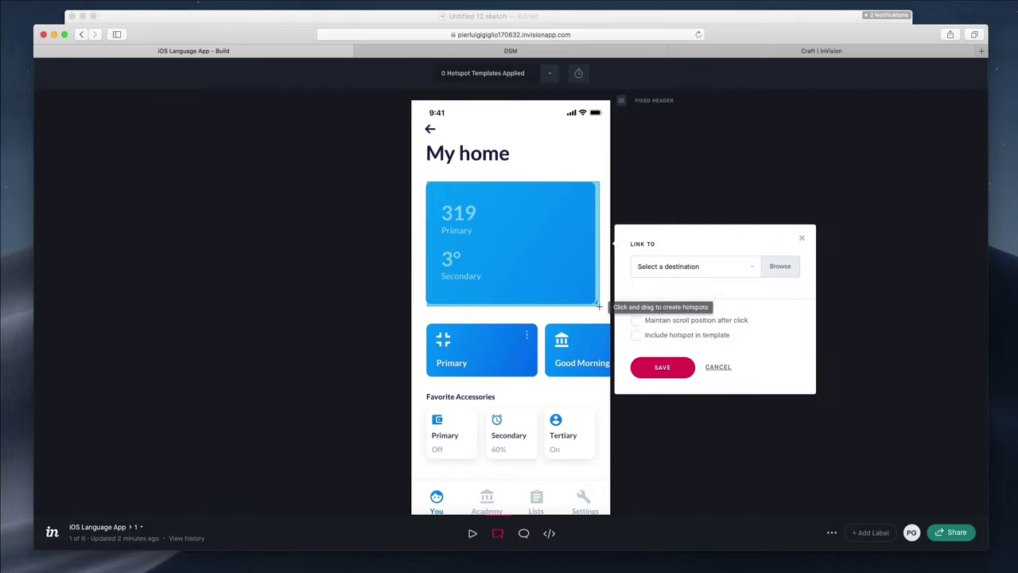
click(709, 276)
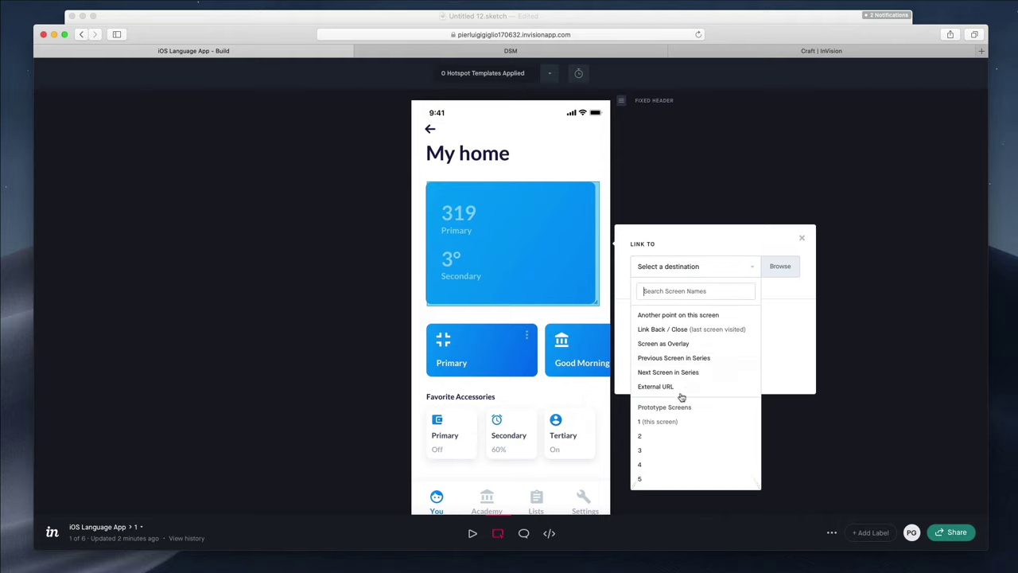
scroll(681, 404, down, 2)
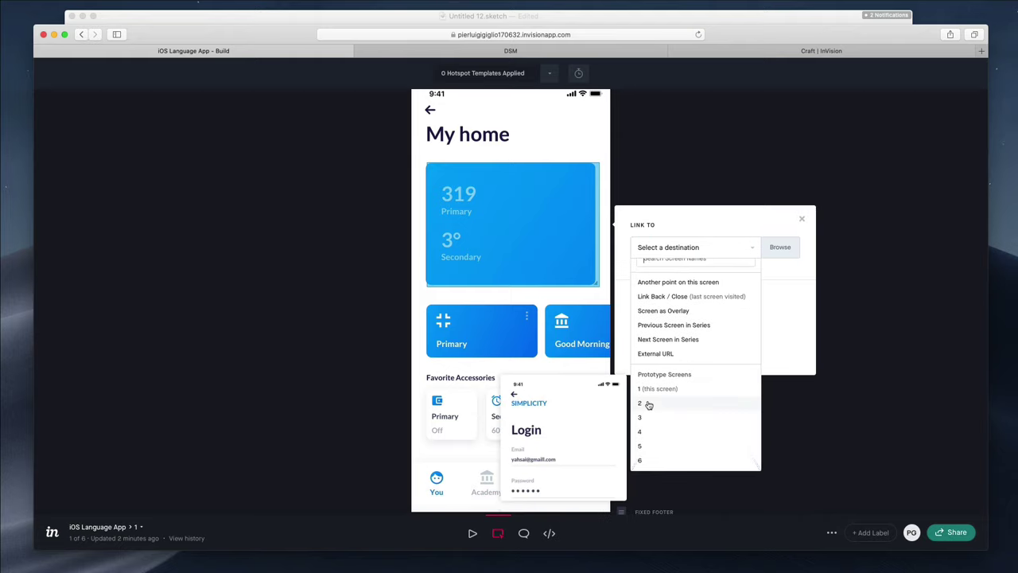
click(649, 404)
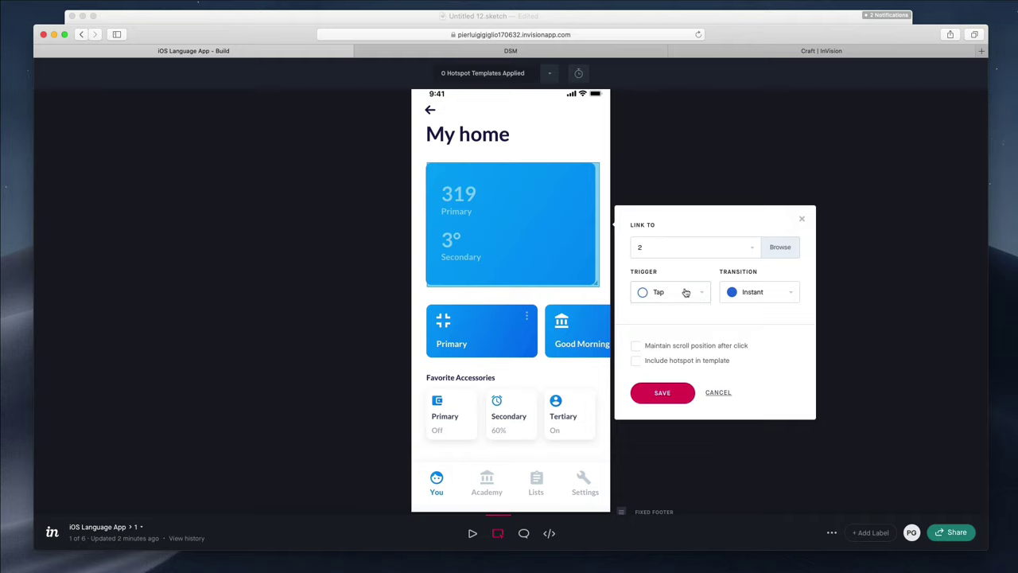
click(686, 292)
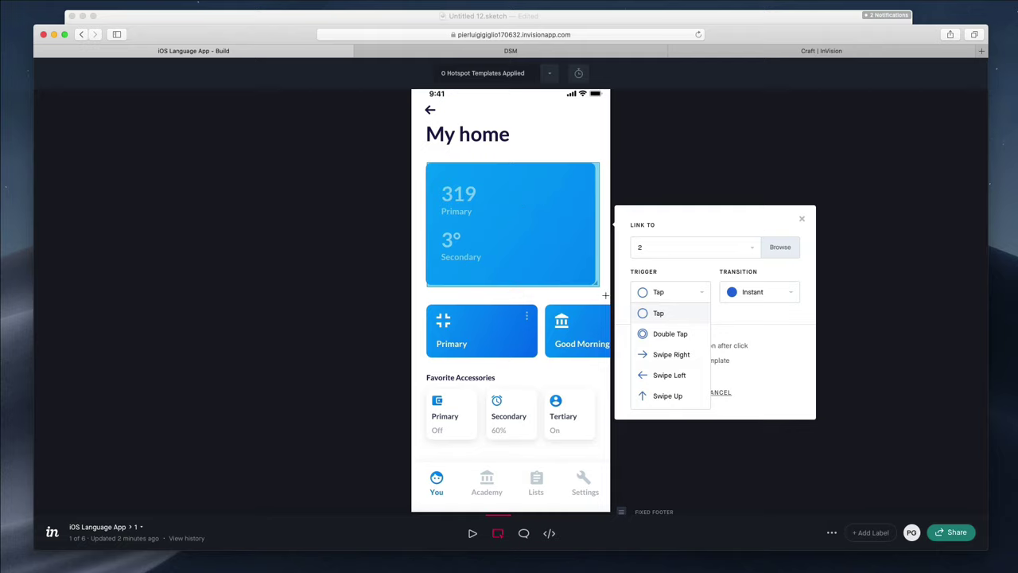
click(753, 288)
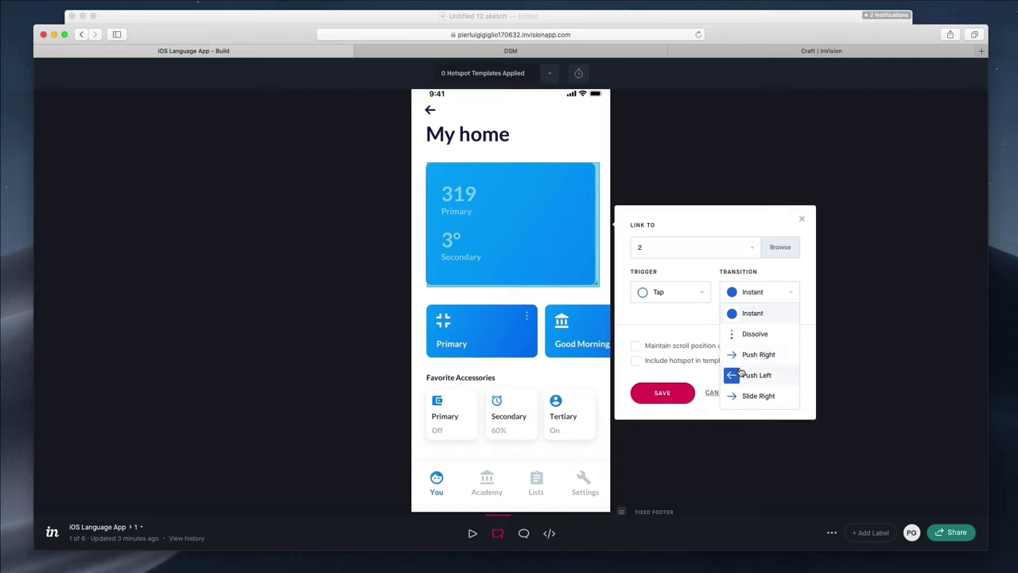
click(694, 320)
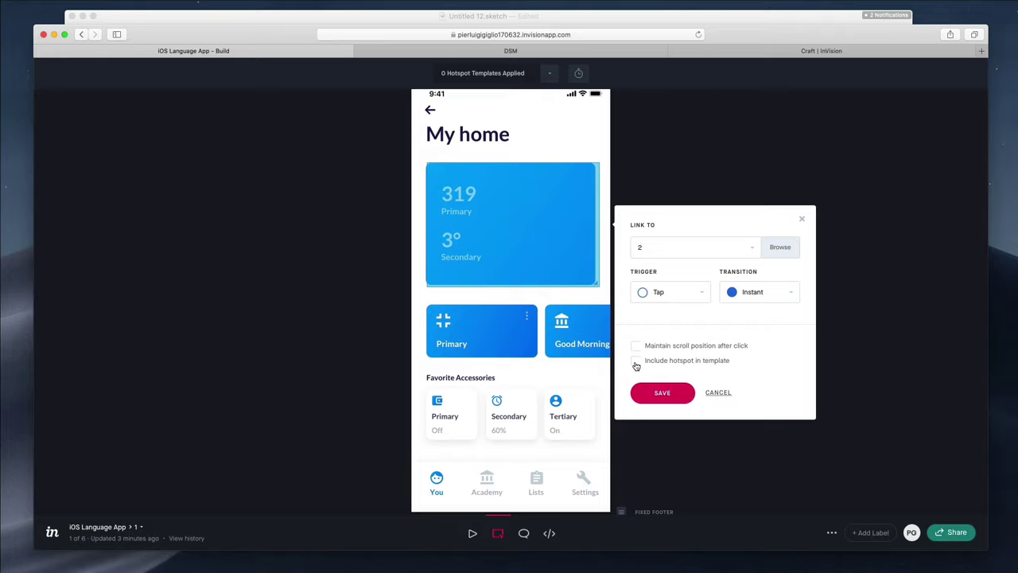
click(661, 389)
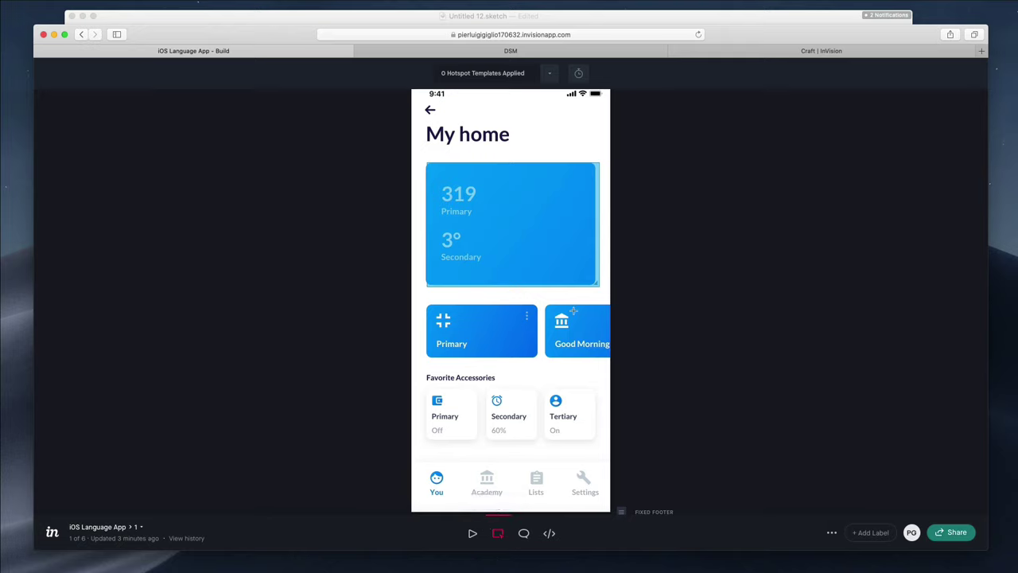
Nudge the blue card's hotspot a few pixels up and left, briefly checking Sketch afterwards
scroll(554, 362, up, 2)
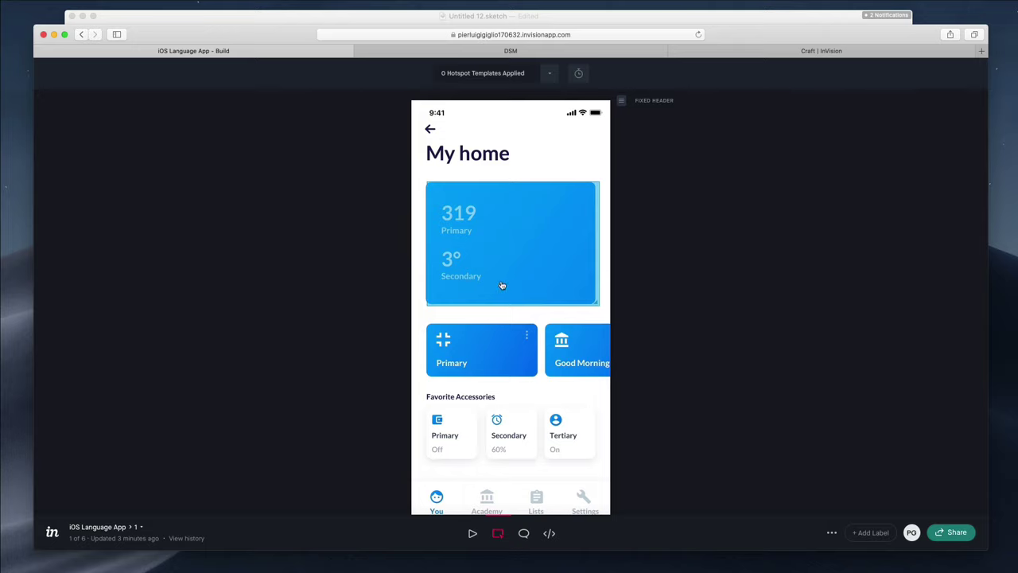
drag(502, 284, 500, 281)
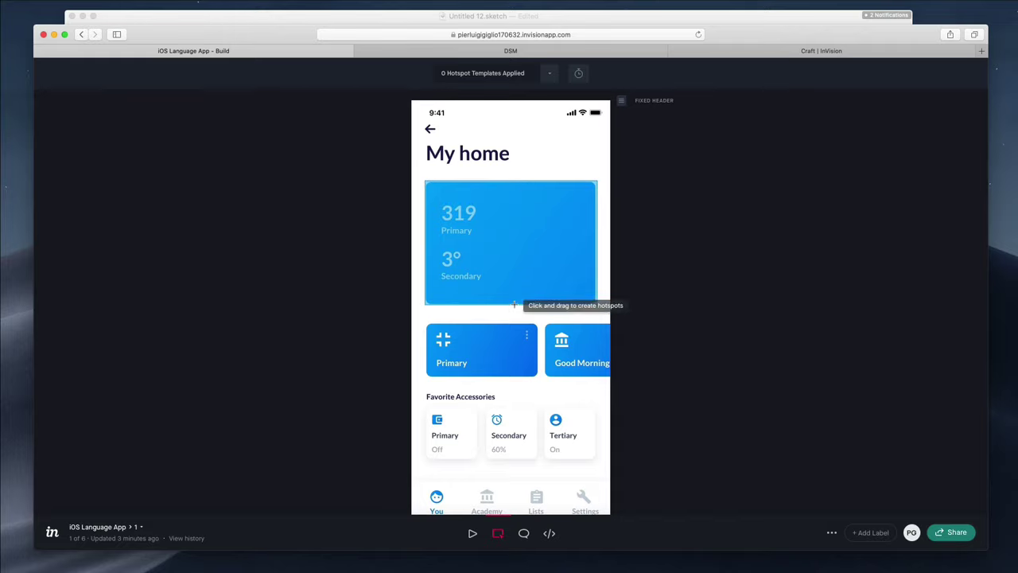
click(681, 17)
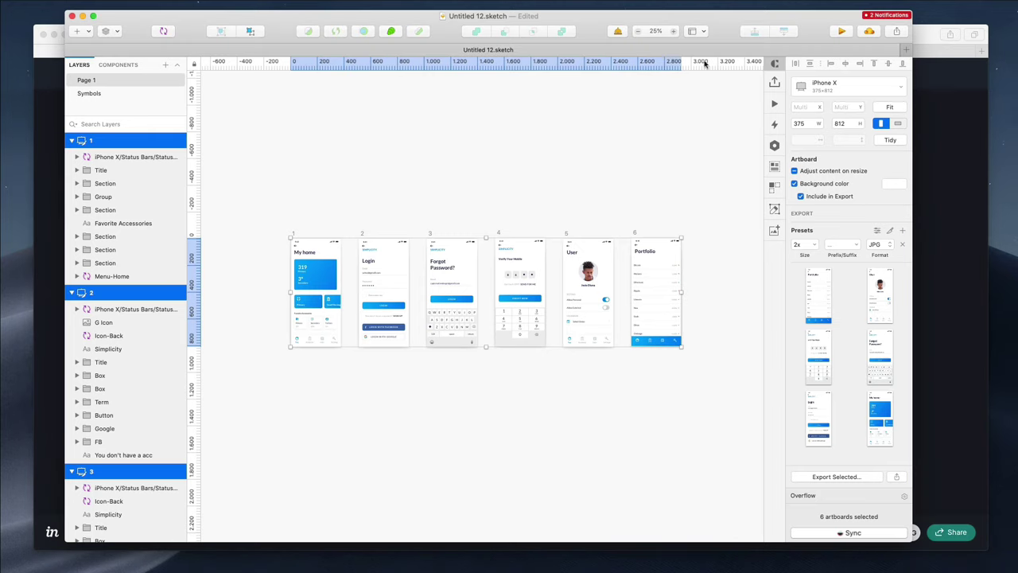
key(super+Tab)
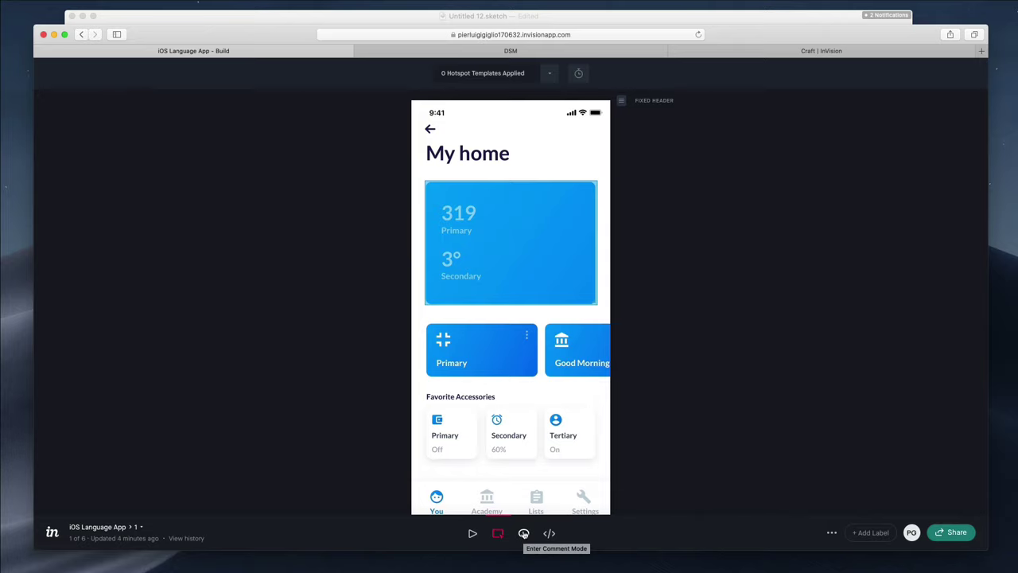
Switch the My home prototype to Comment mode
click(523, 533)
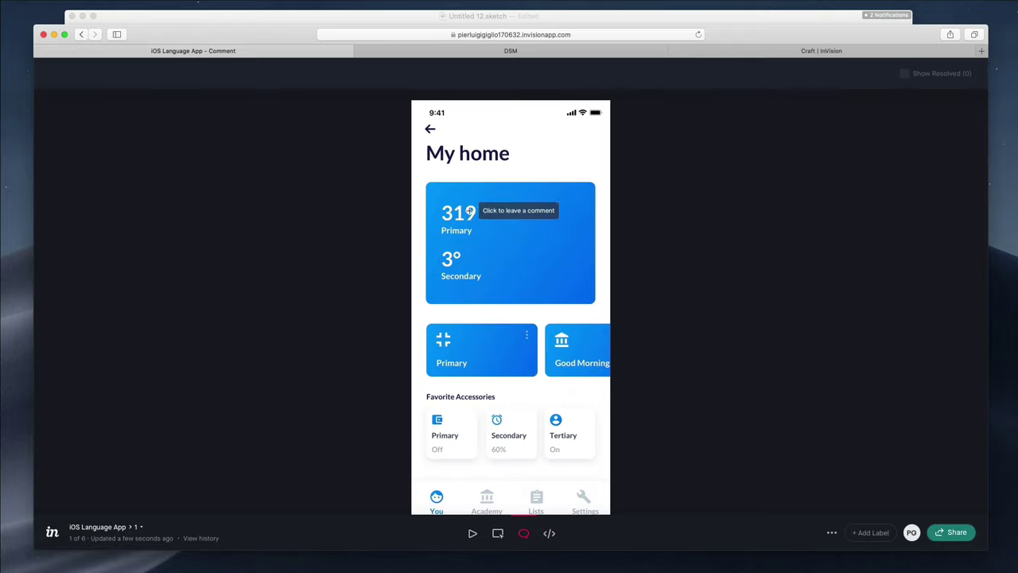
Pin a comment on the 319 value mentioning a teammate: 'Hey, could you change this to 400?'
click(471, 210)
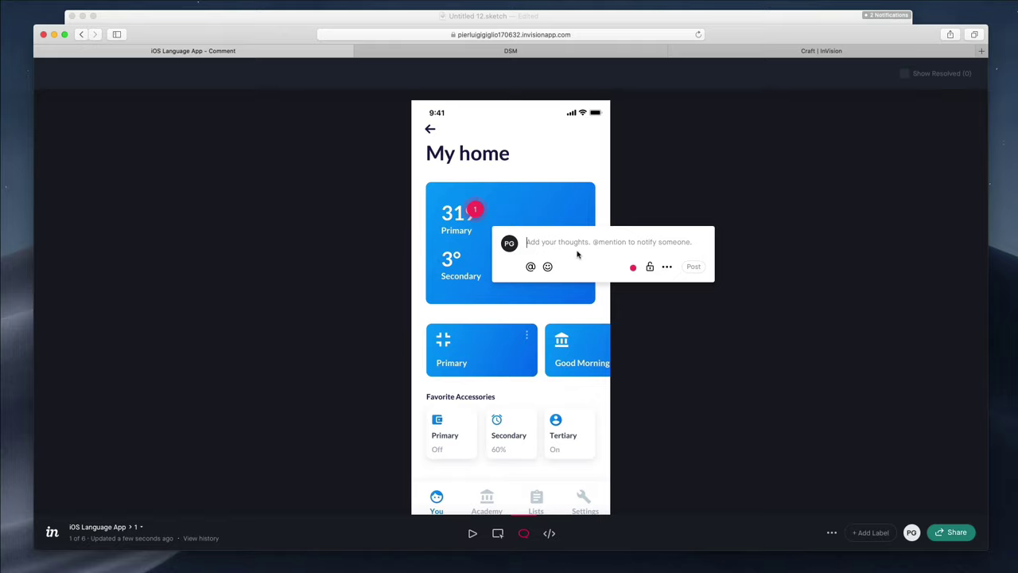
text(@)
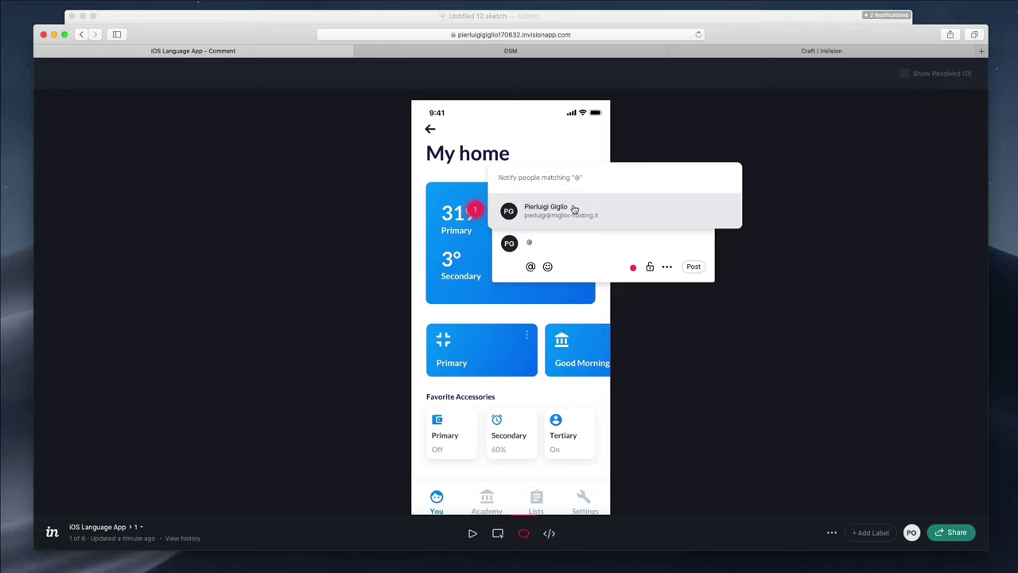
click(572, 208)
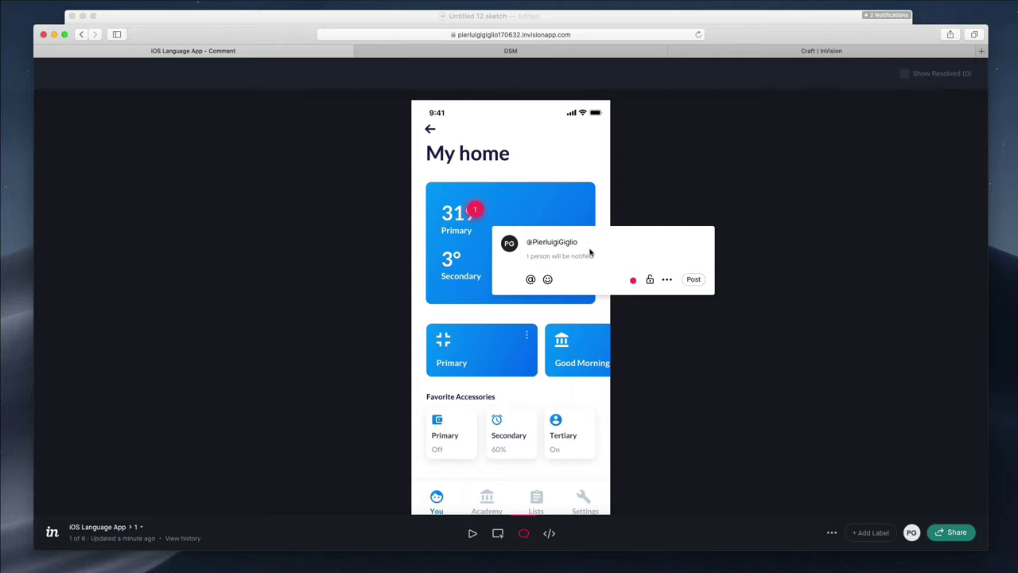
text(Hey, could you change this to 400?)
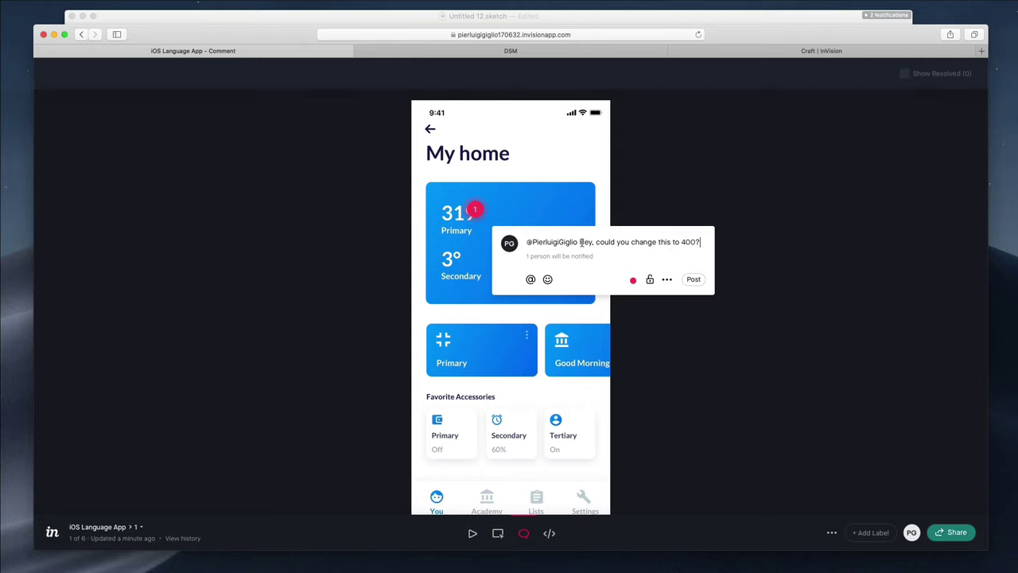
click(667, 278)
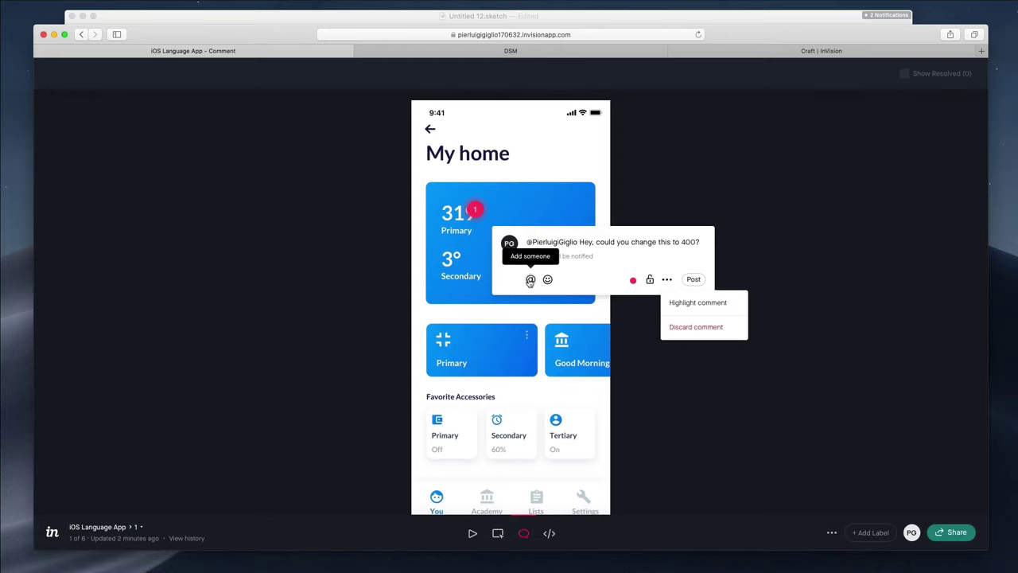
Try blue and red for the comment pin, settling on orange
click(633, 283)
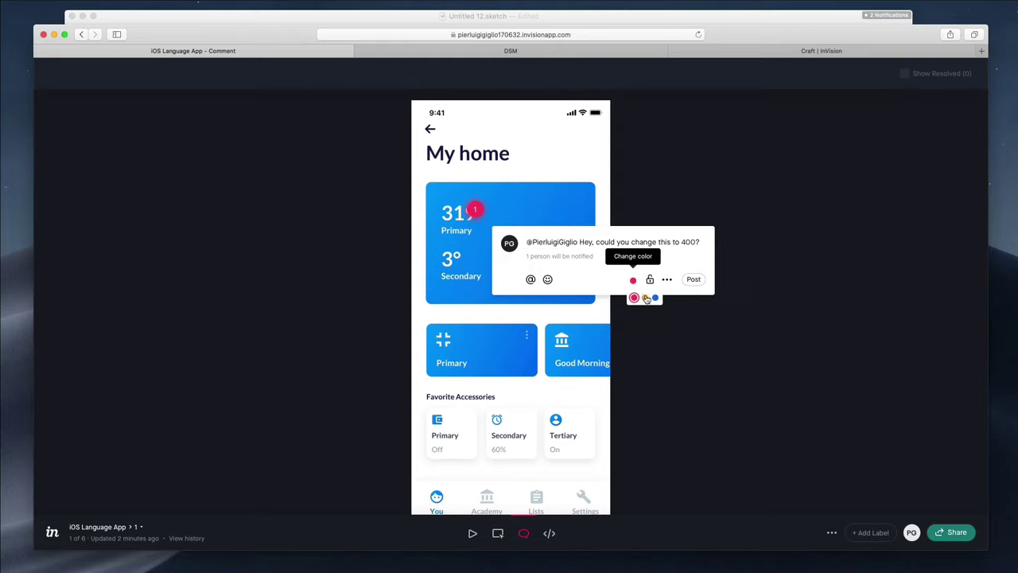
click(645, 298)
click(654, 298)
click(633, 298)
click(646, 299)
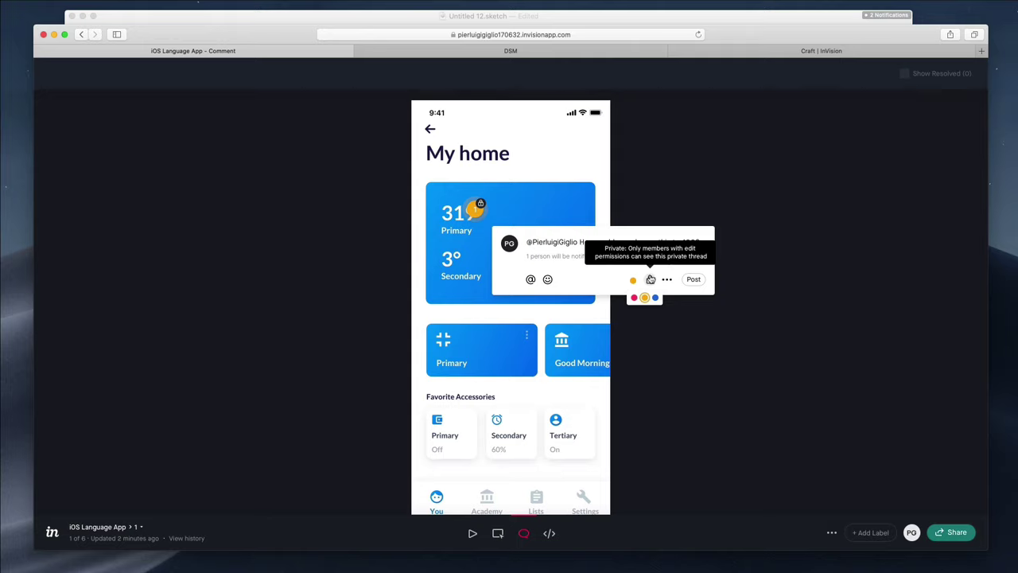
Toggle the thread to Open and back to Private, then post the comment
click(650, 279)
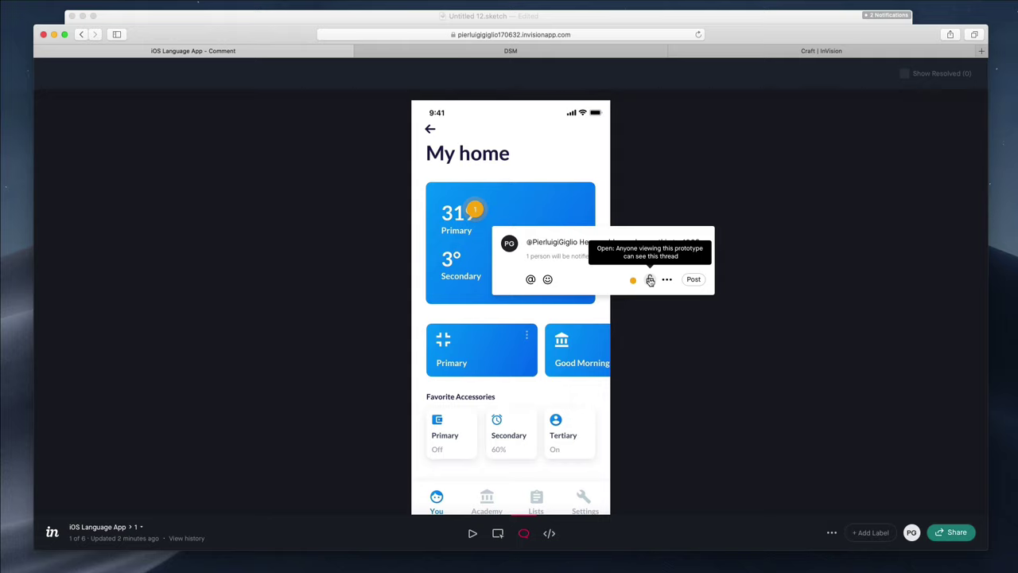
click(650, 280)
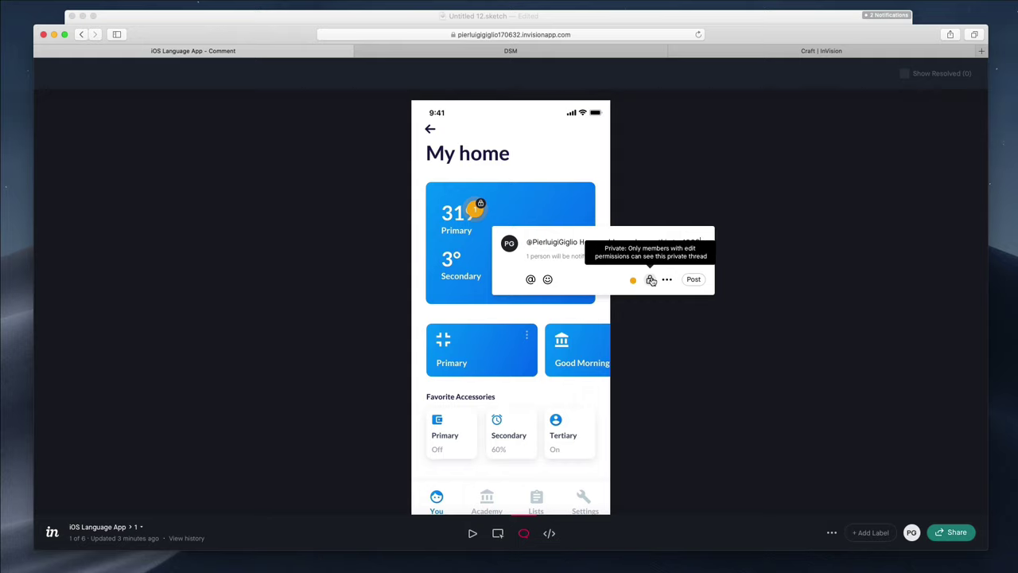
click(666, 280)
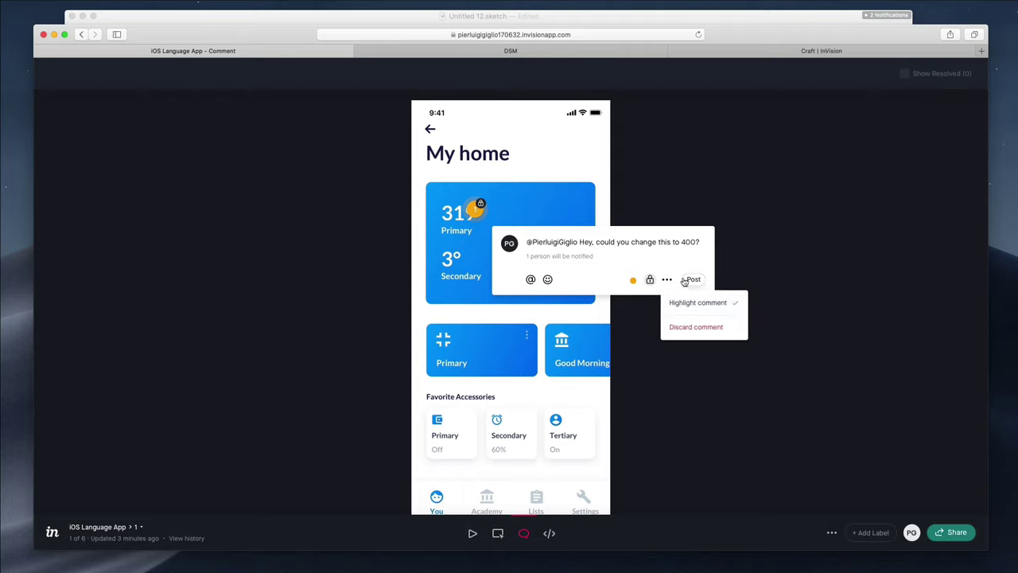
click(693, 280)
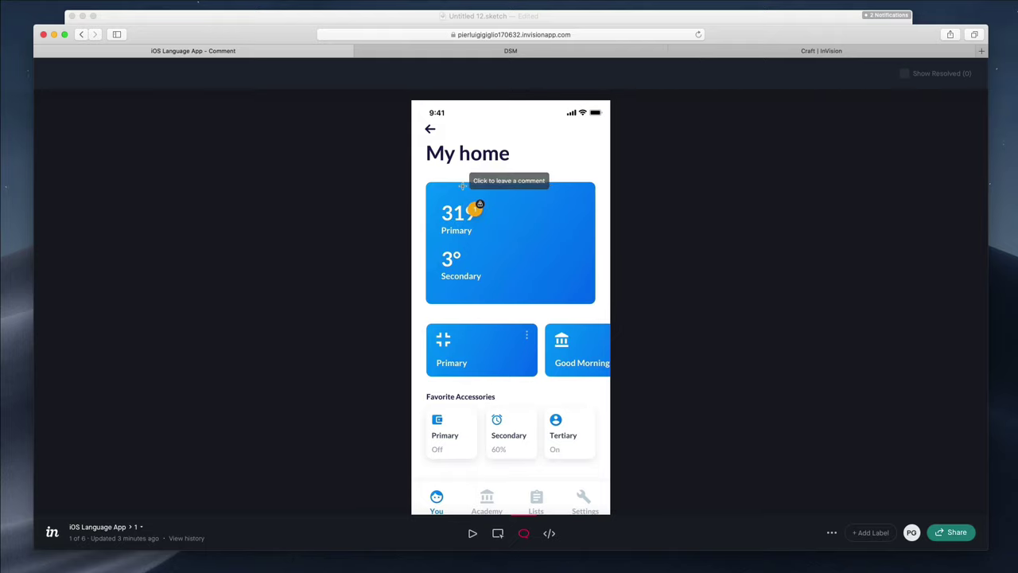
Discard stray empty comments on the Primary and Secondary areas, then switch to Inspect mode
click(464, 352)
click(522, 257)
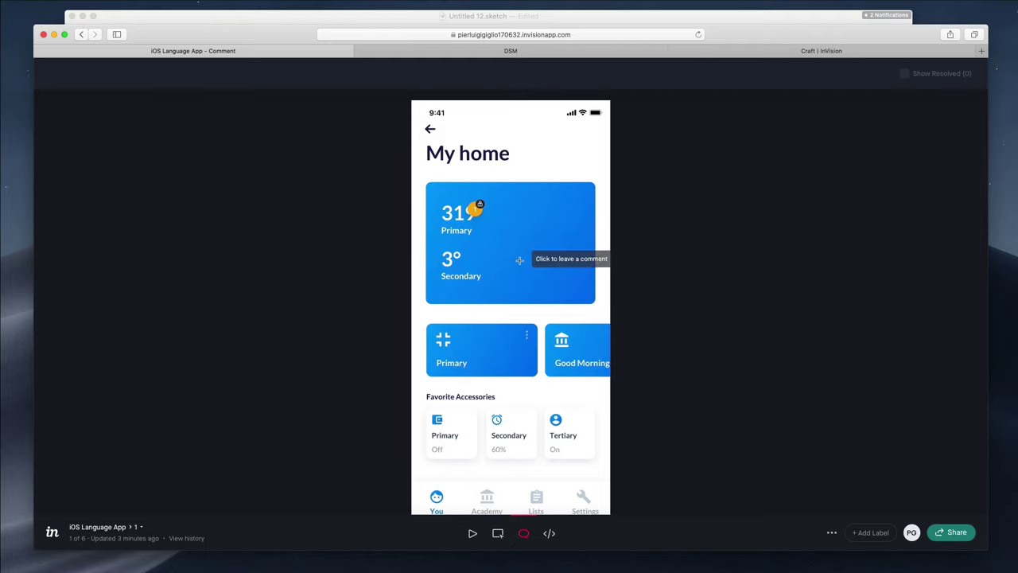
click(504, 269)
click(460, 383)
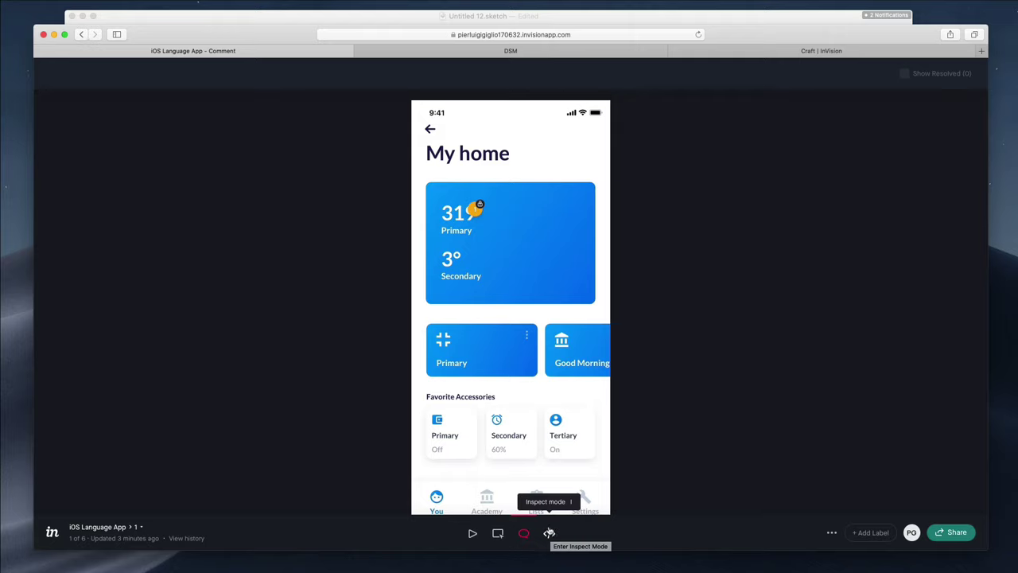
click(549, 532)
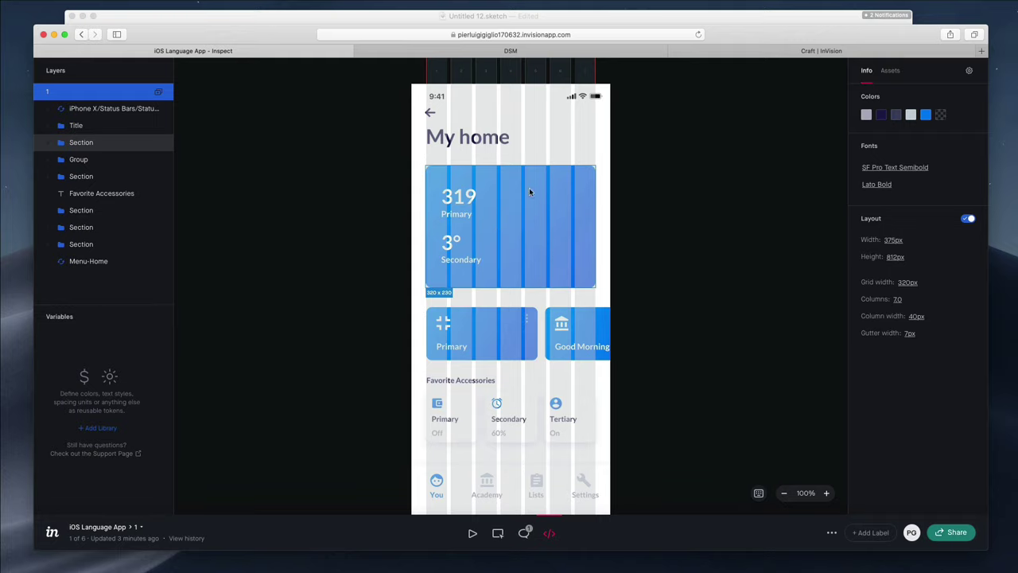
Inspect the Title group, expanding it to check the My home text and Icon-Back layers
click(70, 126)
click(47, 125)
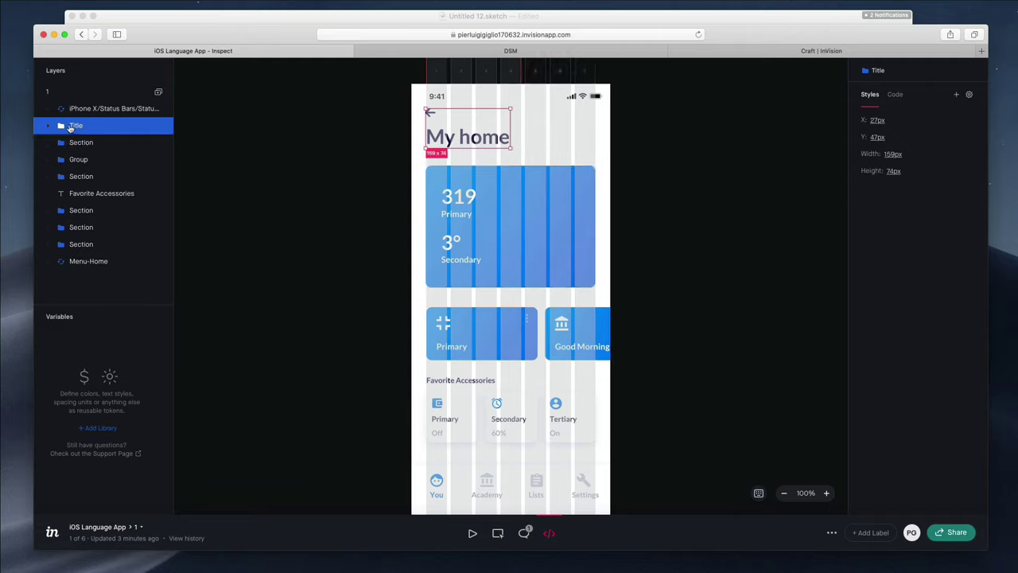
click(91, 142)
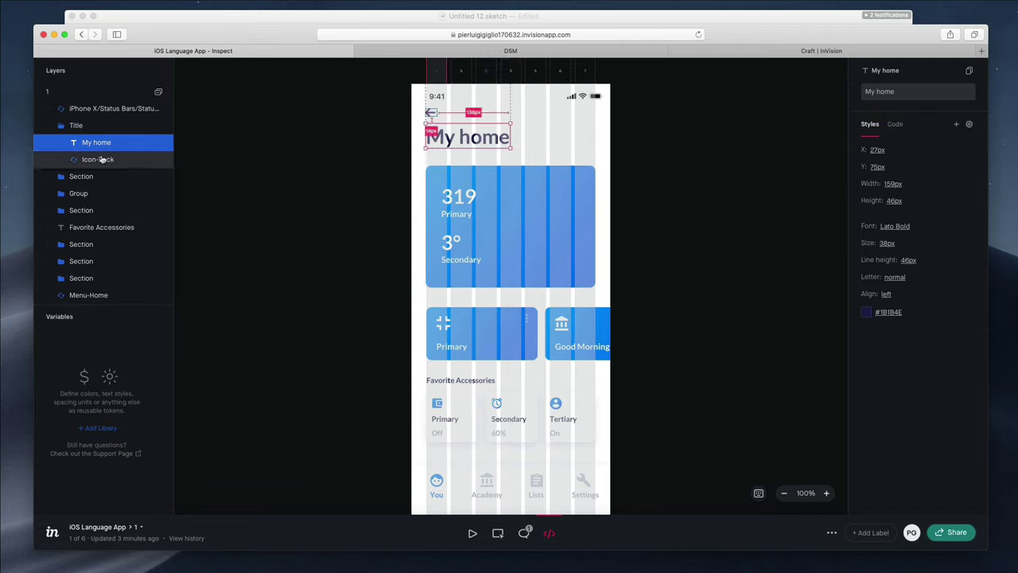
click(101, 159)
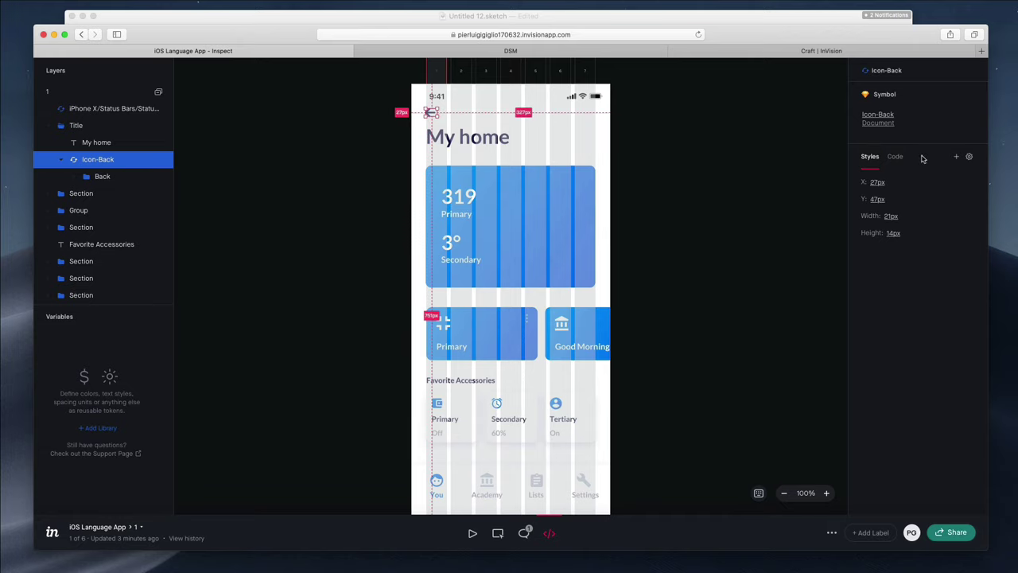
Copy the back icon's CSS code, return to Styles, and select the top blue card's specs
click(892, 157)
mouse_move(896, 173)
click(953, 186)
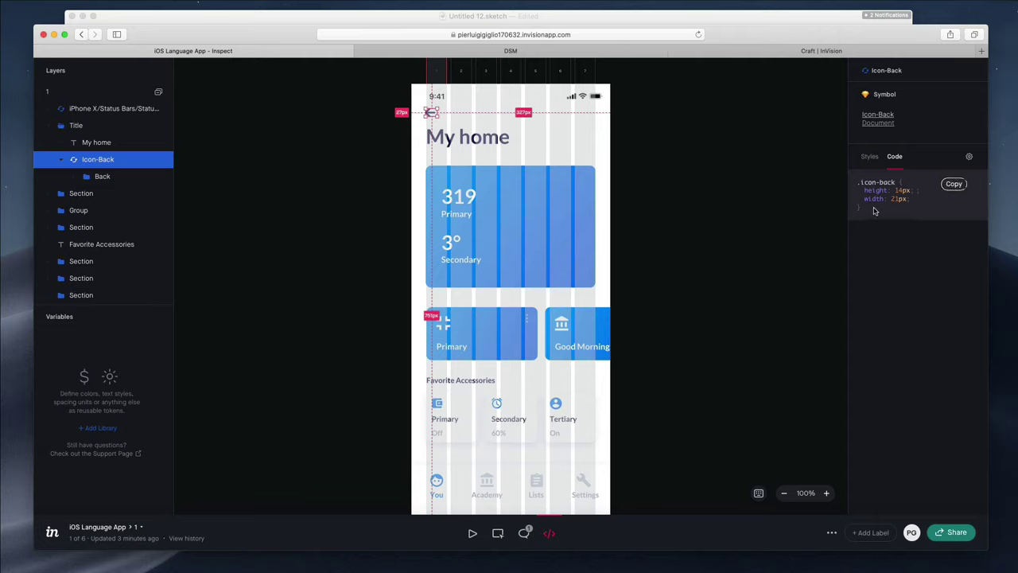
click(869, 159)
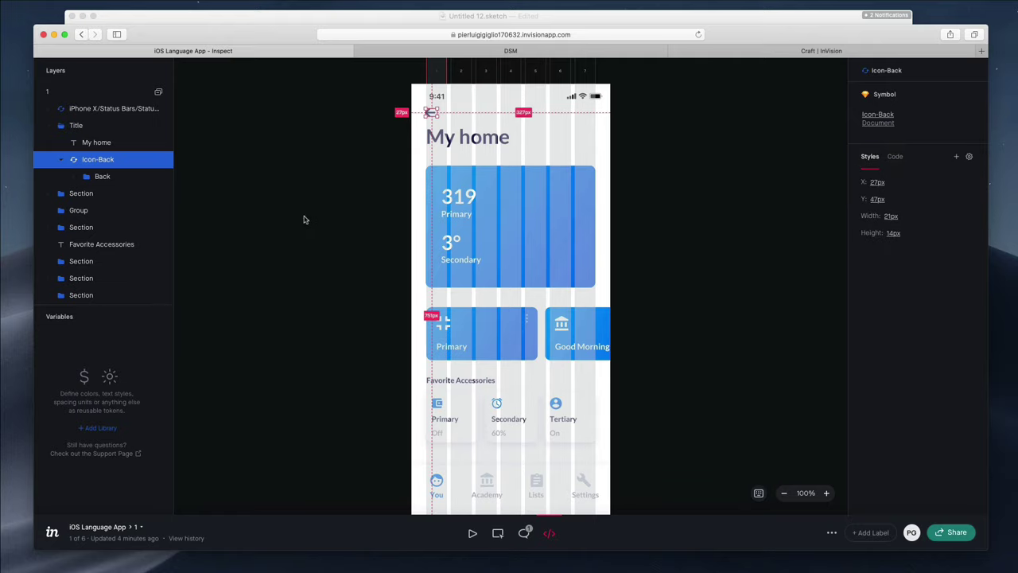
click(459, 208)
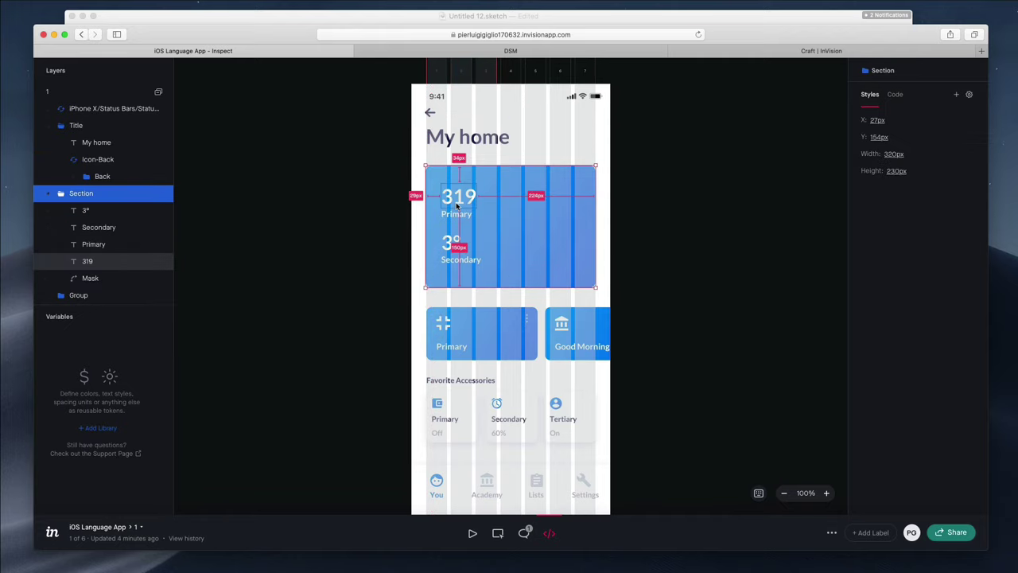
Inspect the Secondary label's typography and colour, zooming to 200% and back to 100%
click(100, 228)
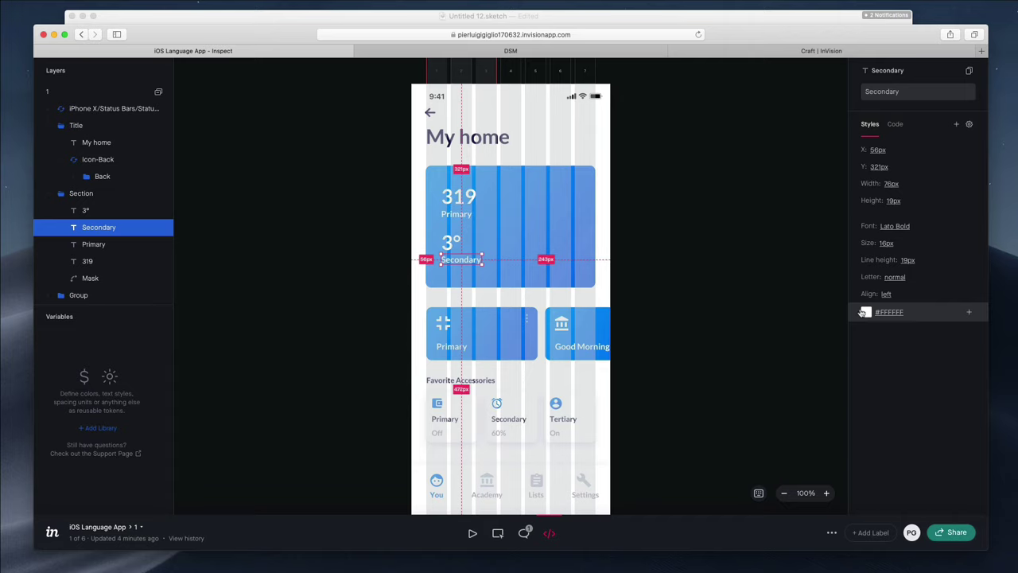
click(826, 494)
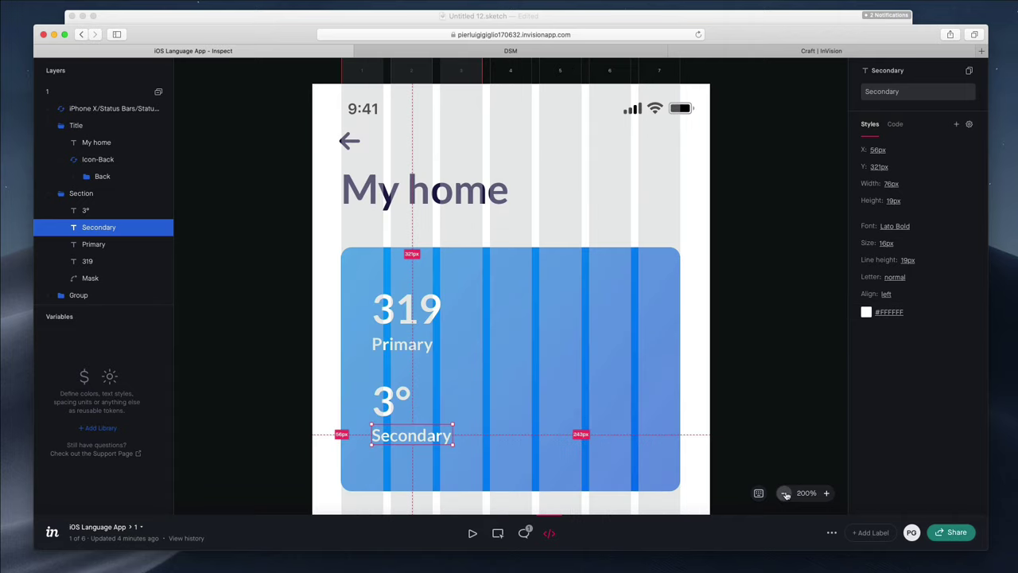
click(784, 493)
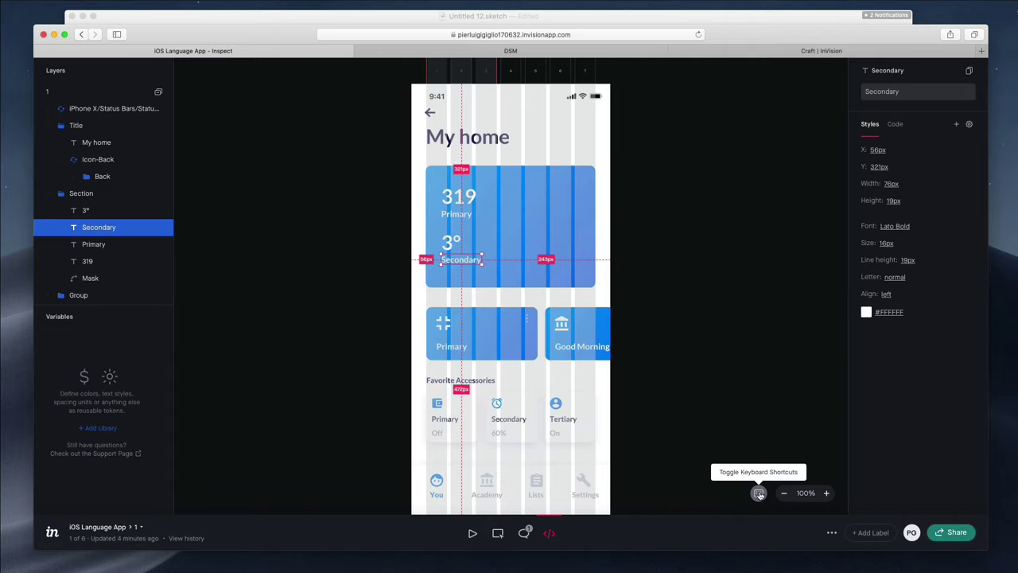
mouse_move(493, 330)
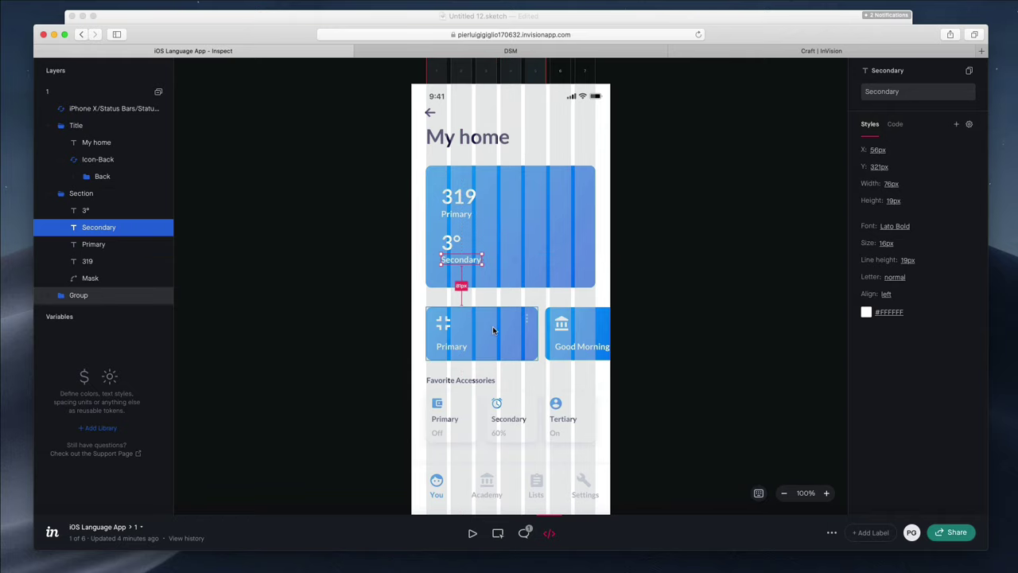
right_click(105, 229)
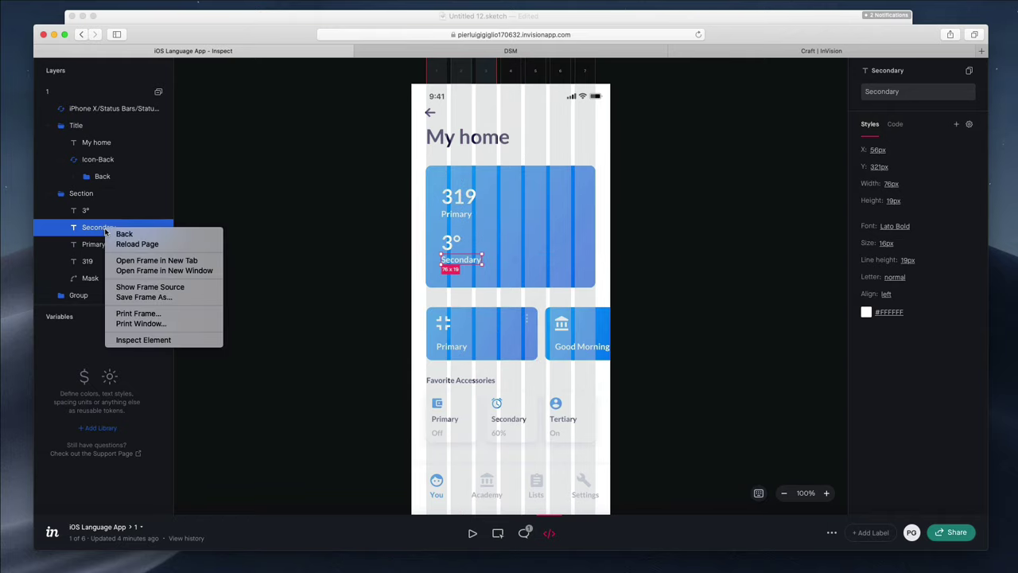
click(97, 213)
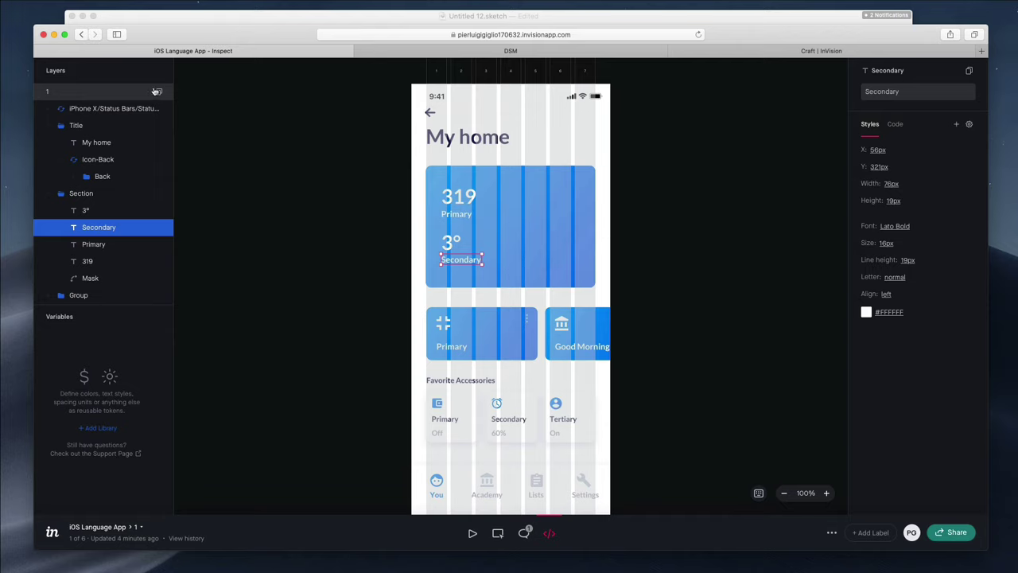
Select the back icon on the canvas, then bring the Sketch document back to the front
mouse_move(579, 350)
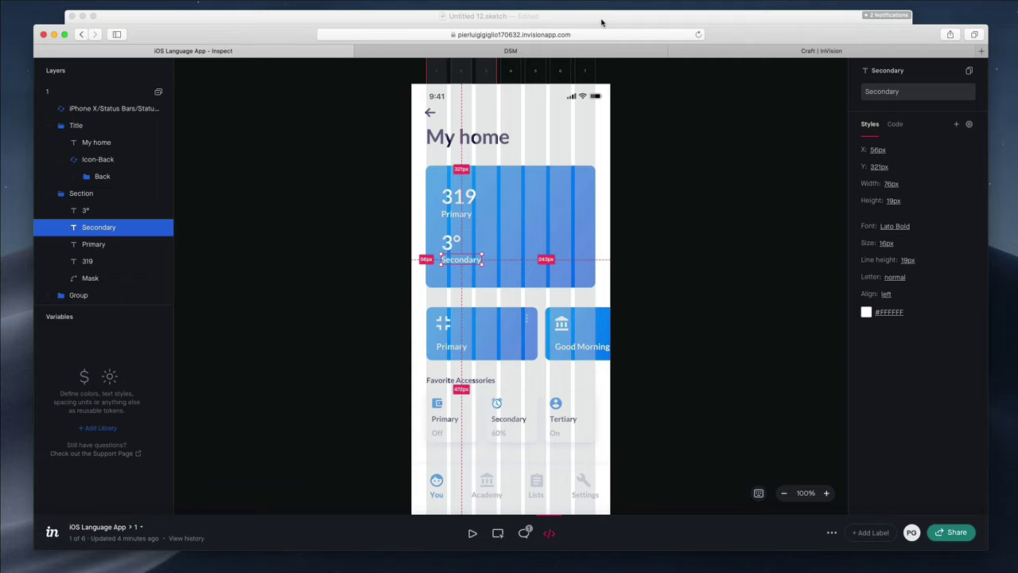
click(430, 117)
click(431, 115)
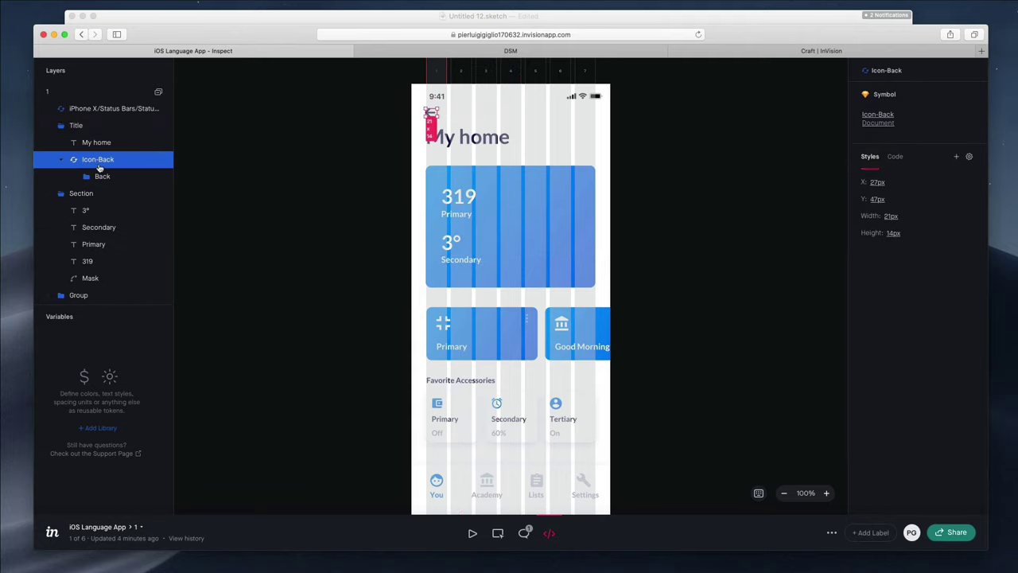
click(654, 20)
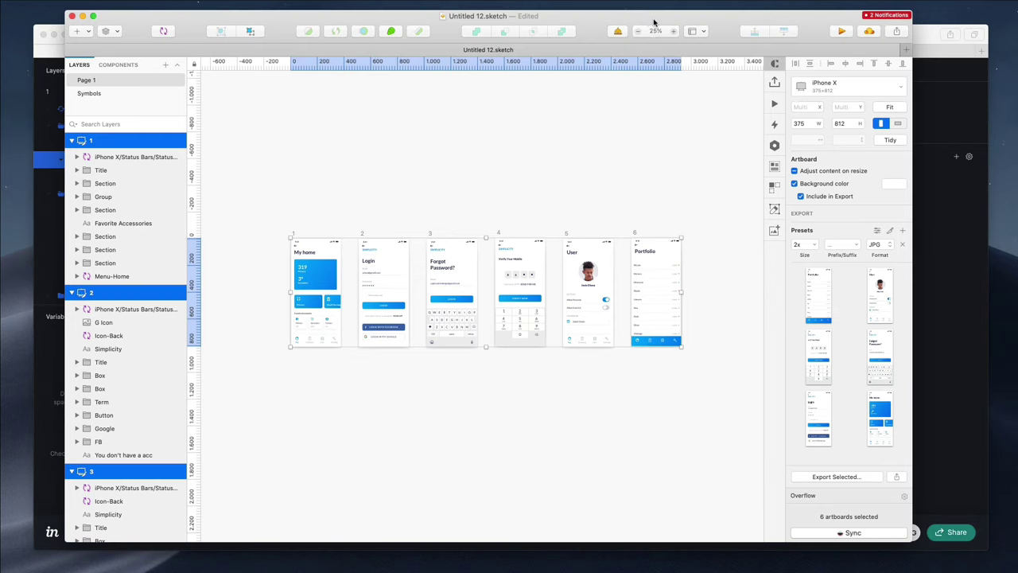
Clear the artboard selection, move the Sketch window aside, and select the Icon-Back symbol
click(358, 209)
scroll(351, 231, up, 10)
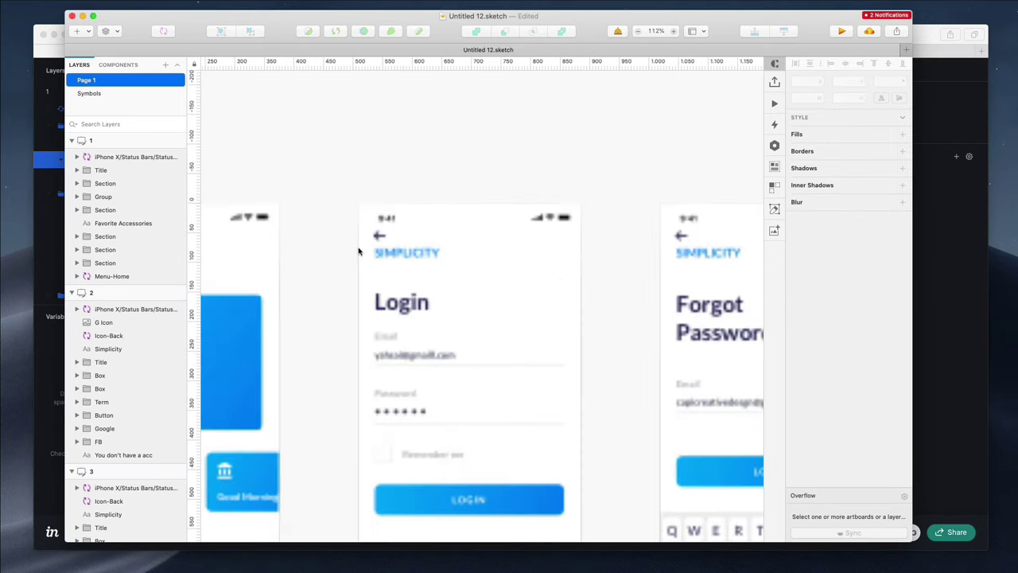
scroll(346, 236, up, 5)
mouse_move(754, 17)
mouse_down()
mouse_move(1017, 60)
mouse_move(498, 20)
mouse_move(541, 20)
mouse_up()
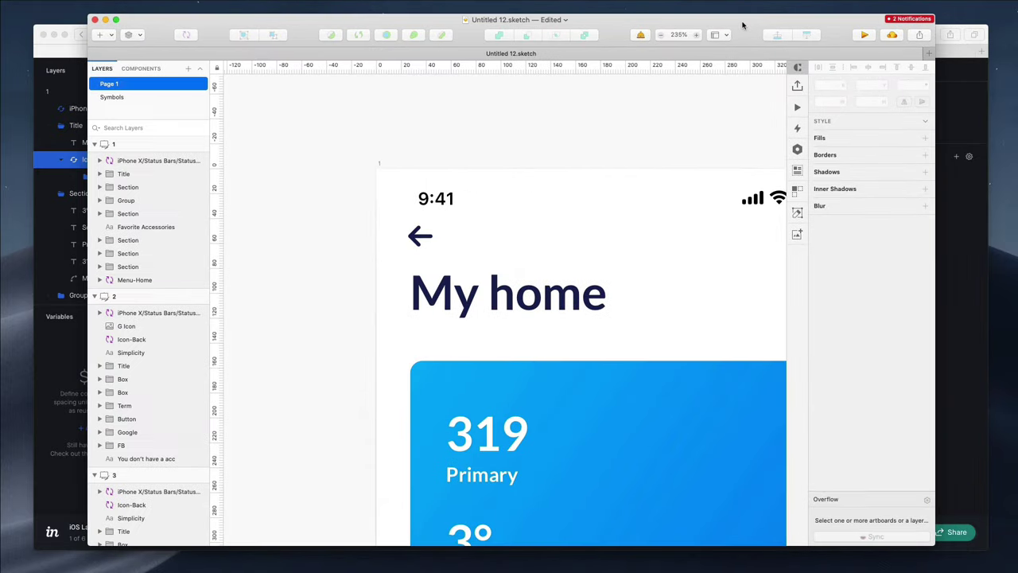
click(421, 237)
click(422, 236)
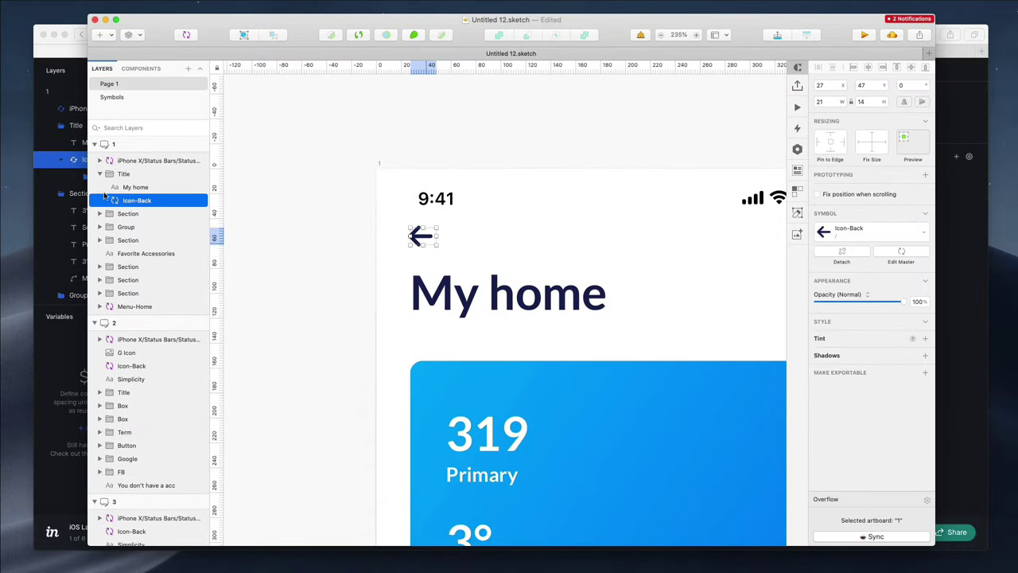
Make Icon-Back exportable with a second export size, setting the 1x format to SVG
click(923, 372)
scroll(907, 402, down, 2)
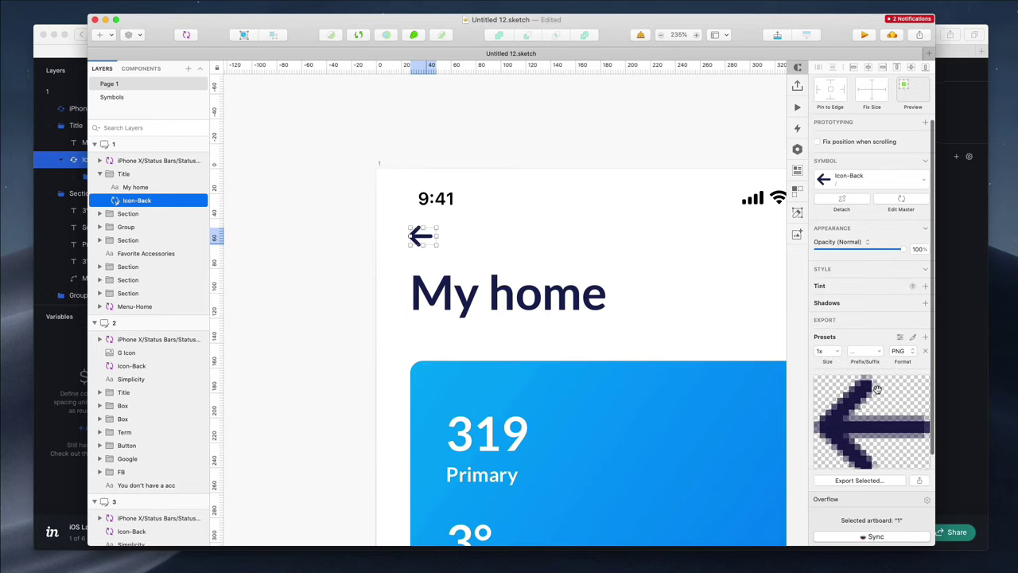
click(923, 336)
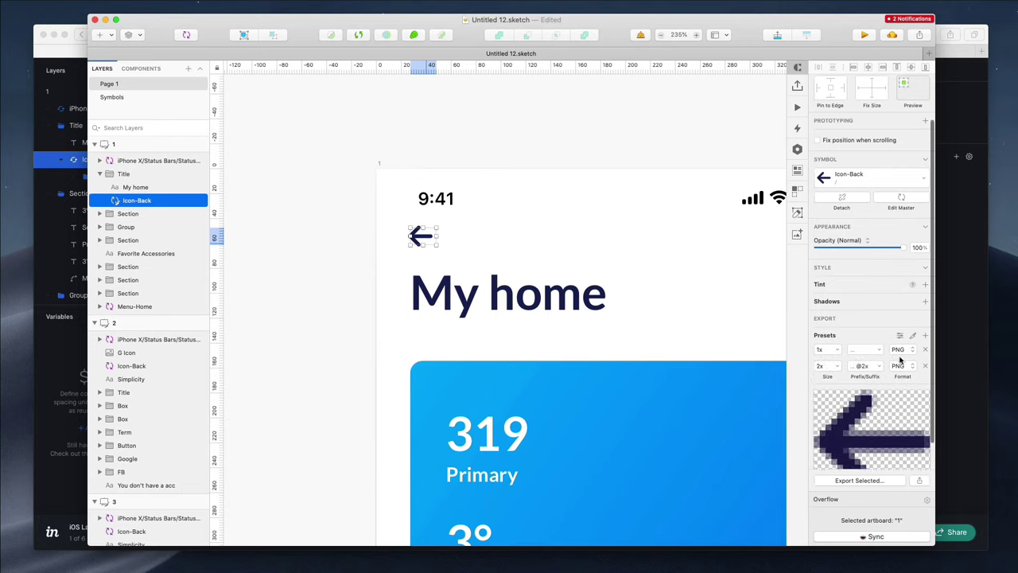
scroll(901, 362, down, 2)
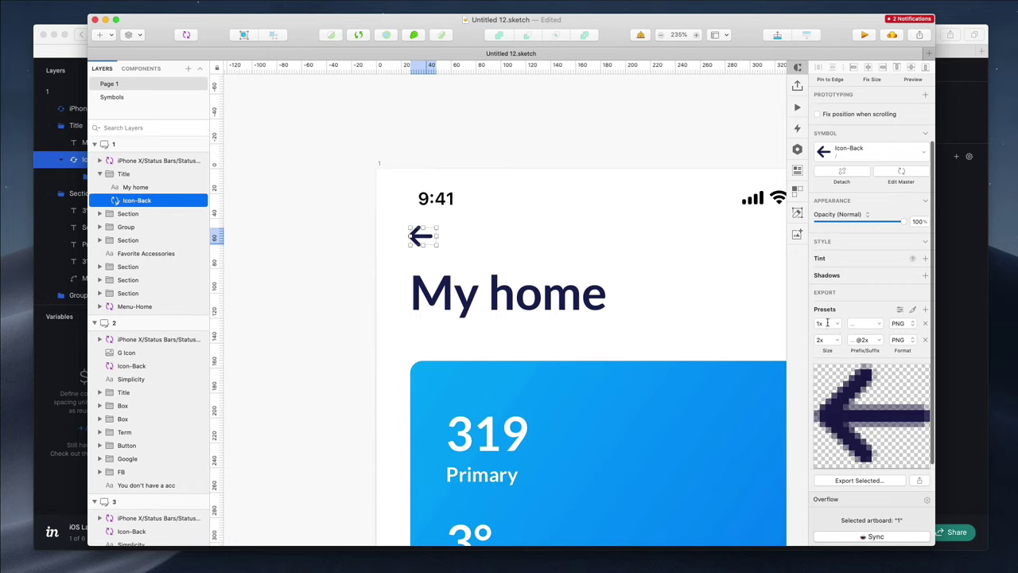
click(899, 328)
click(901, 383)
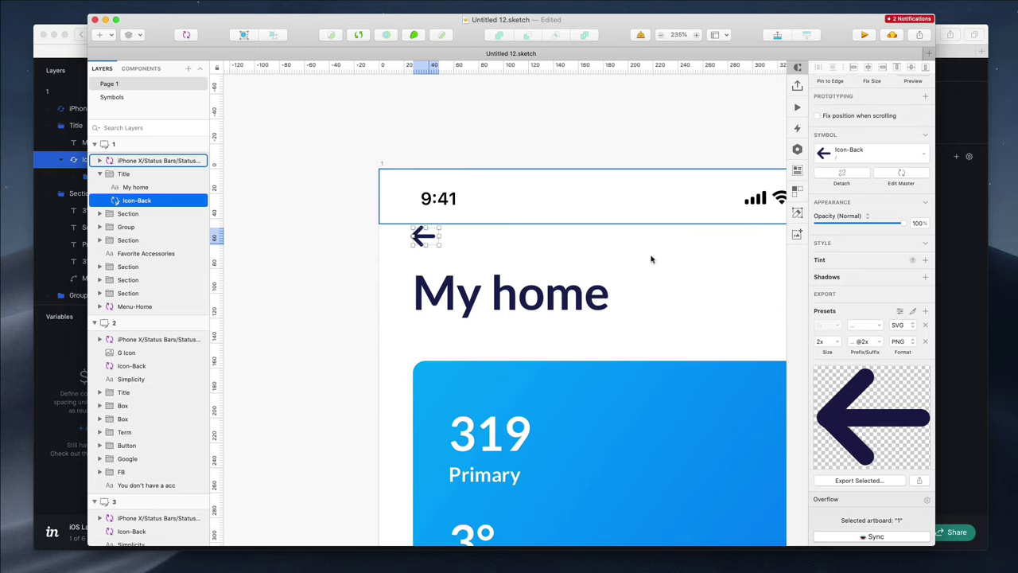
Select artboard 1, fit it in the view, and start syncing to InVision
click(414, 156)
click(381, 167)
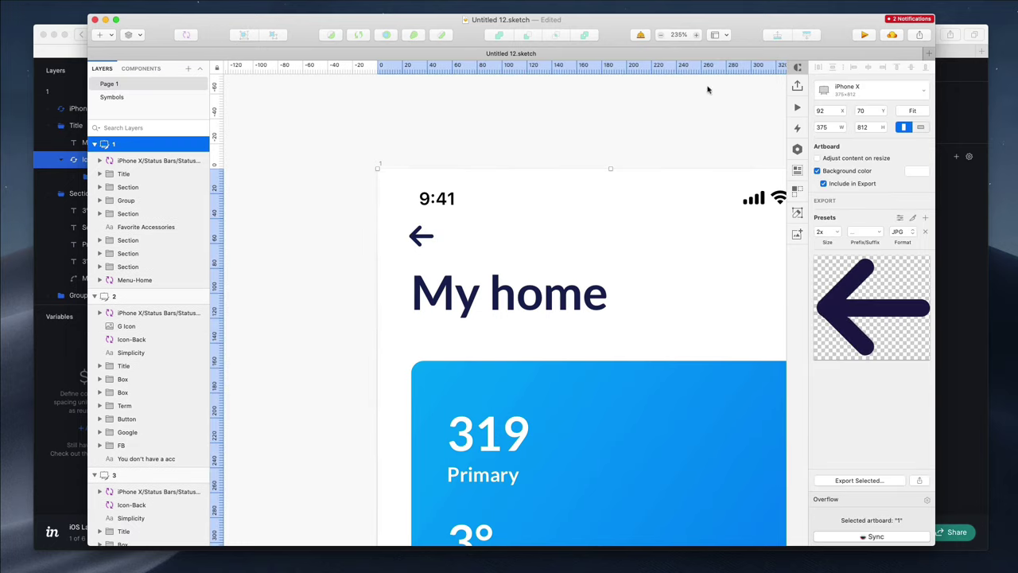
key(super+2)
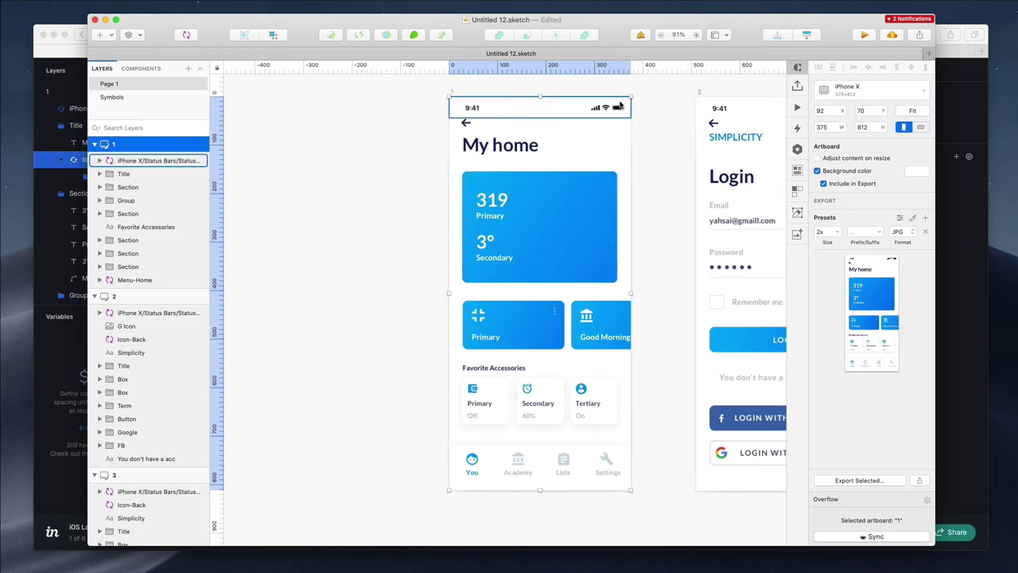
click(799, 85)
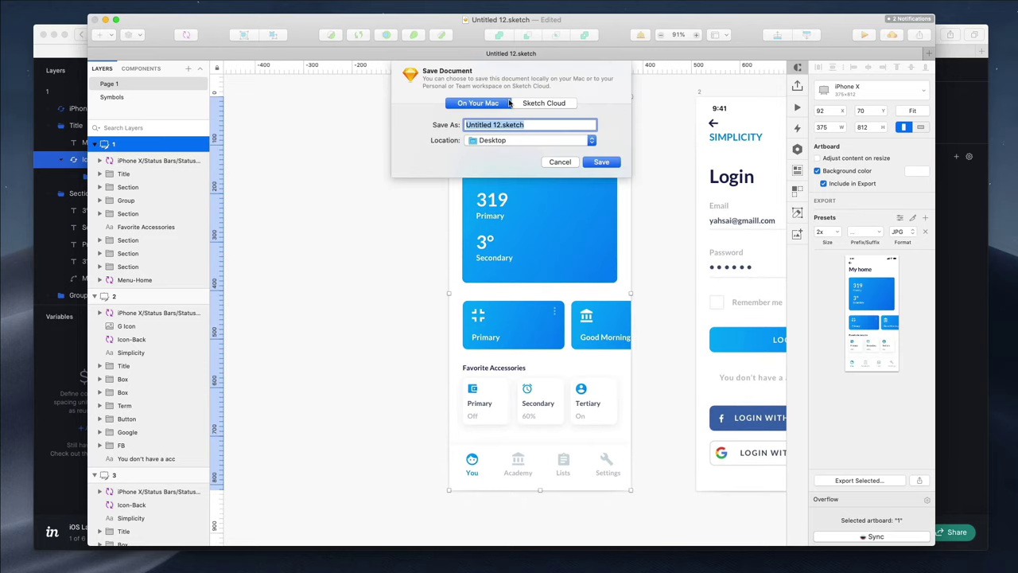
Dismiss the first save prompt, then save the Sketch document as invision.sketch
key(Escape)
click(797, 85)
text(invision)
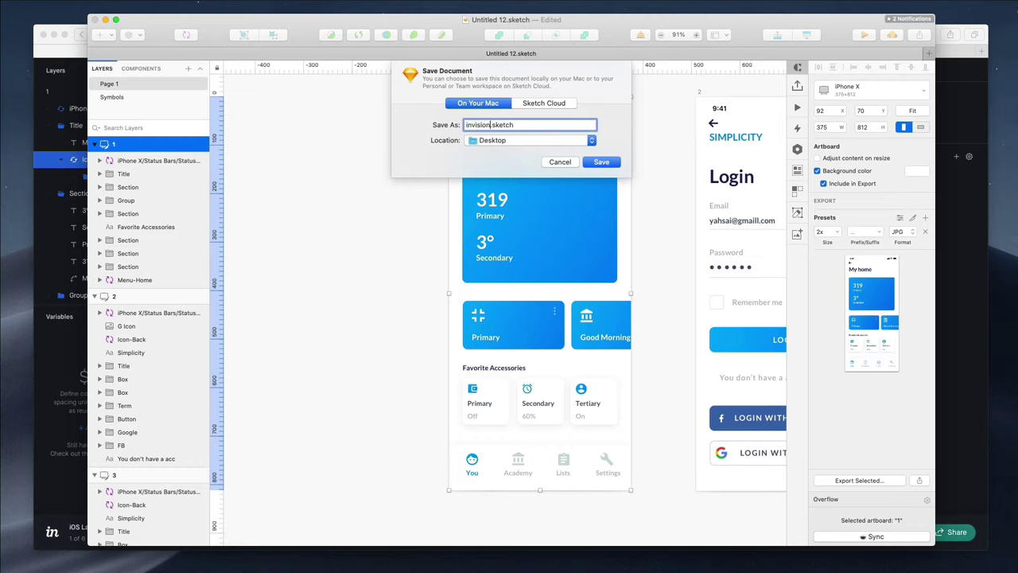
key(Return)
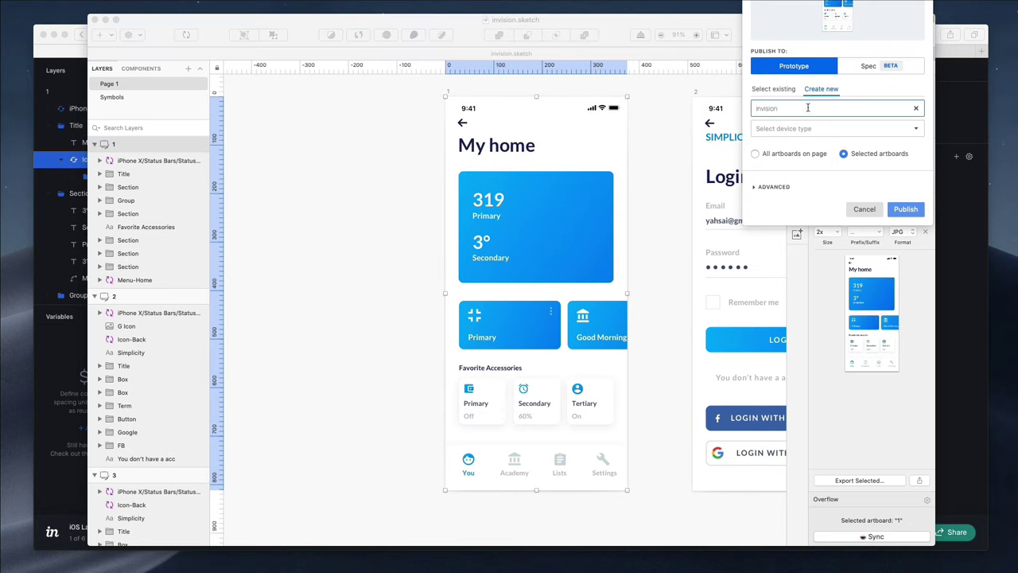
Choose Select existing, pick iOS Language App, and publish the selected artboards
click(767, 90)
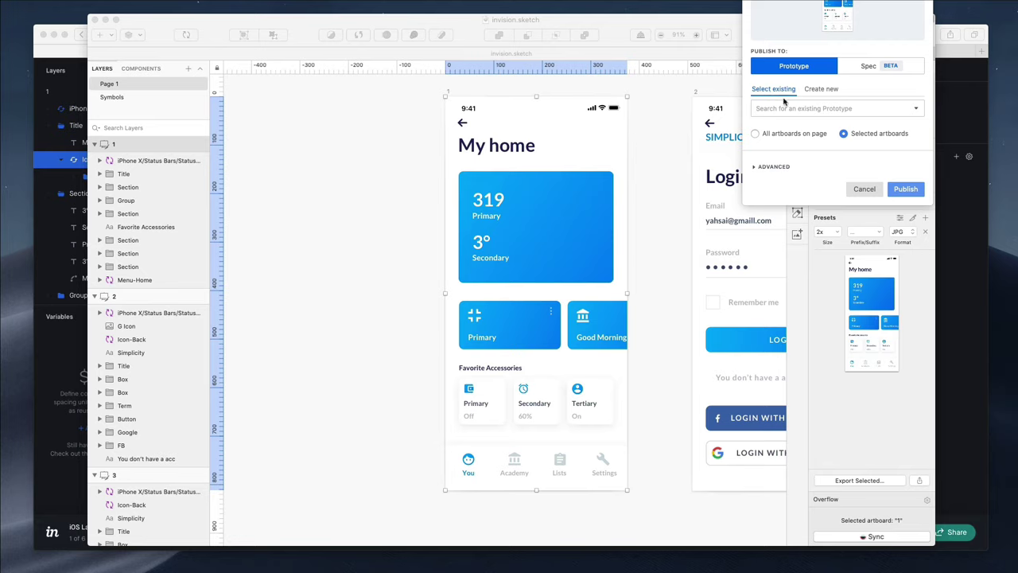
click(792, 108)
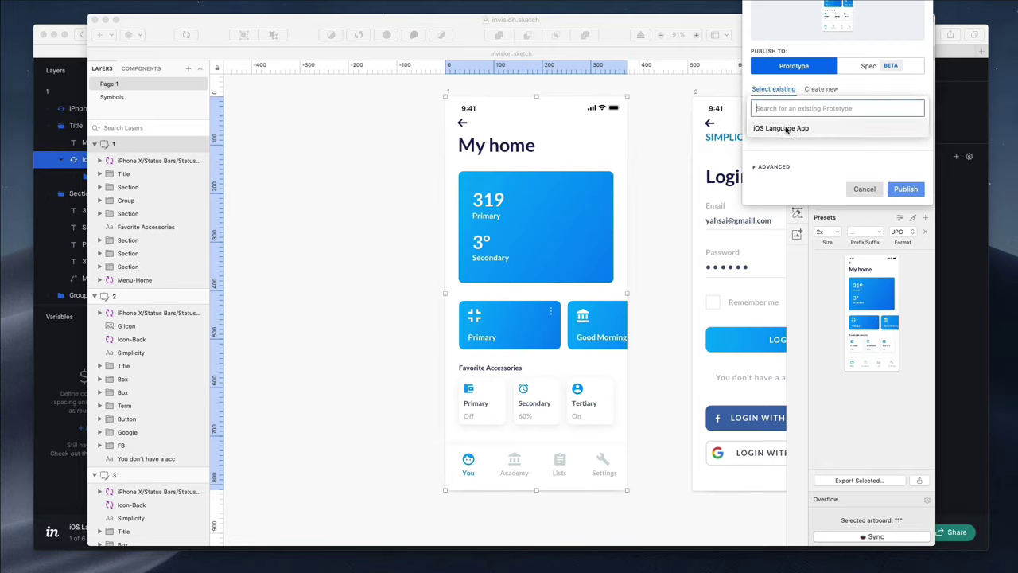
click(786, 129)
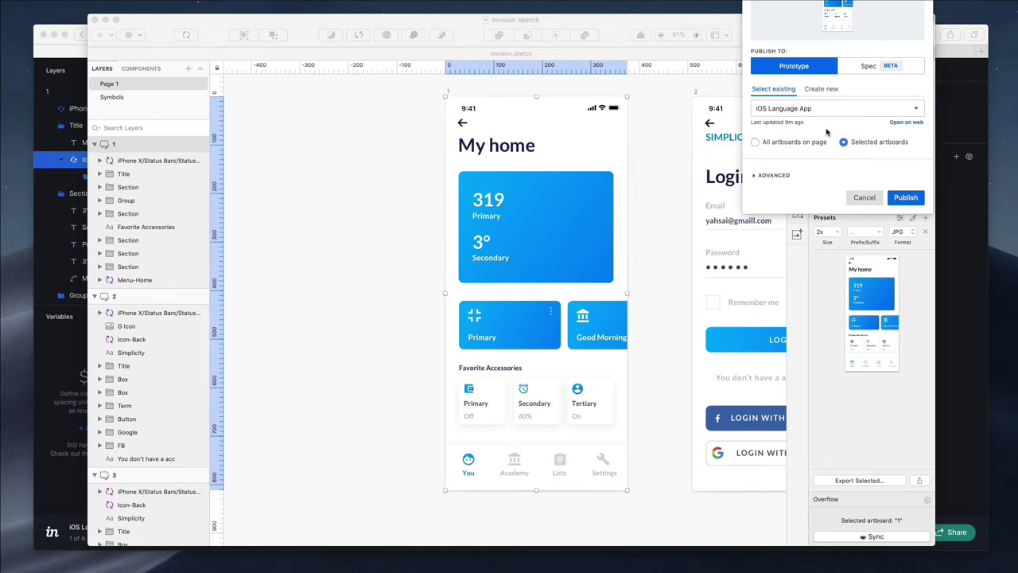
click(904, 198)
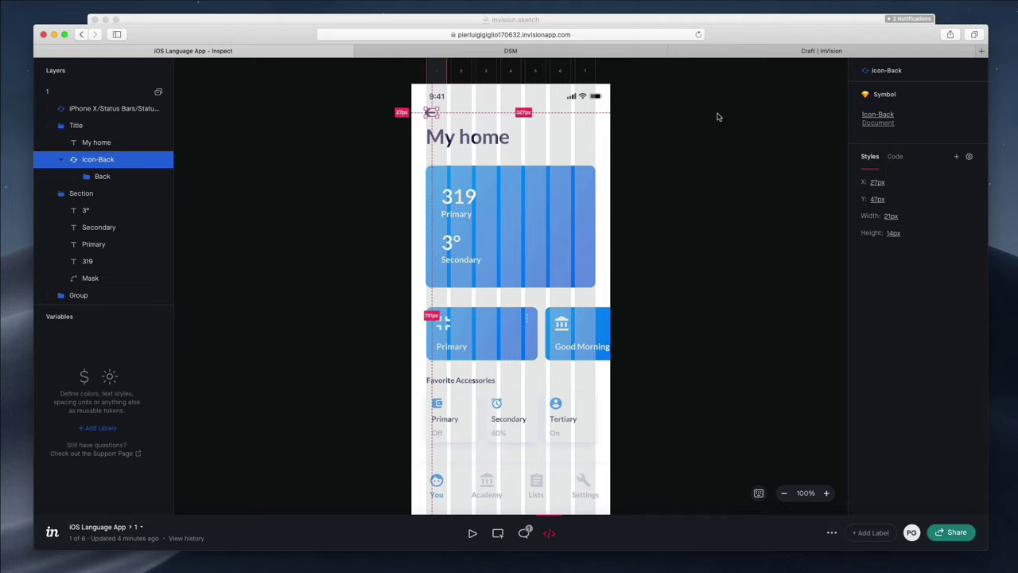
Reload Inspect to get the newly published screen and select the back-arrow icon
click(716, 117)
key(super+r)
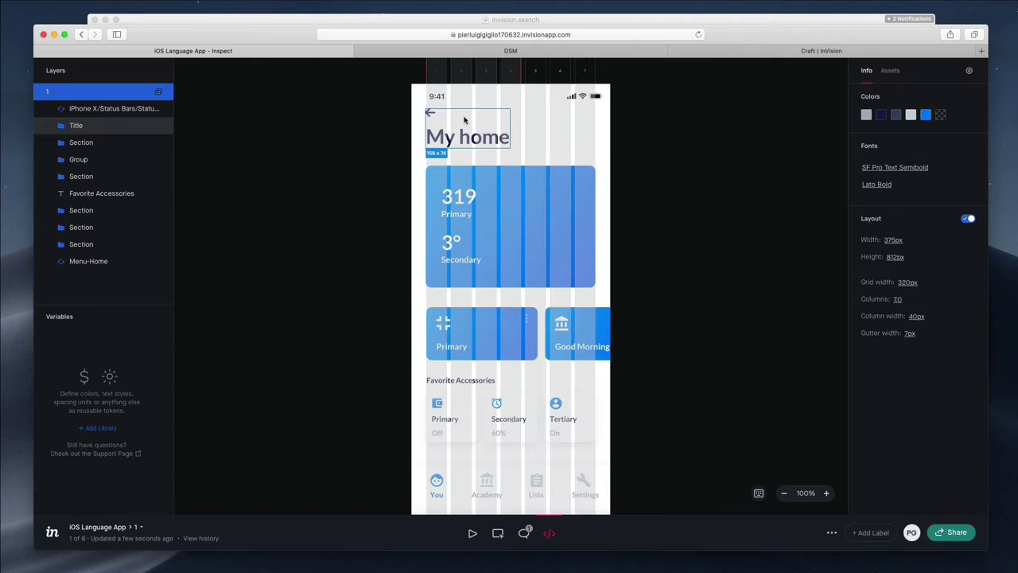
click(429, 112)
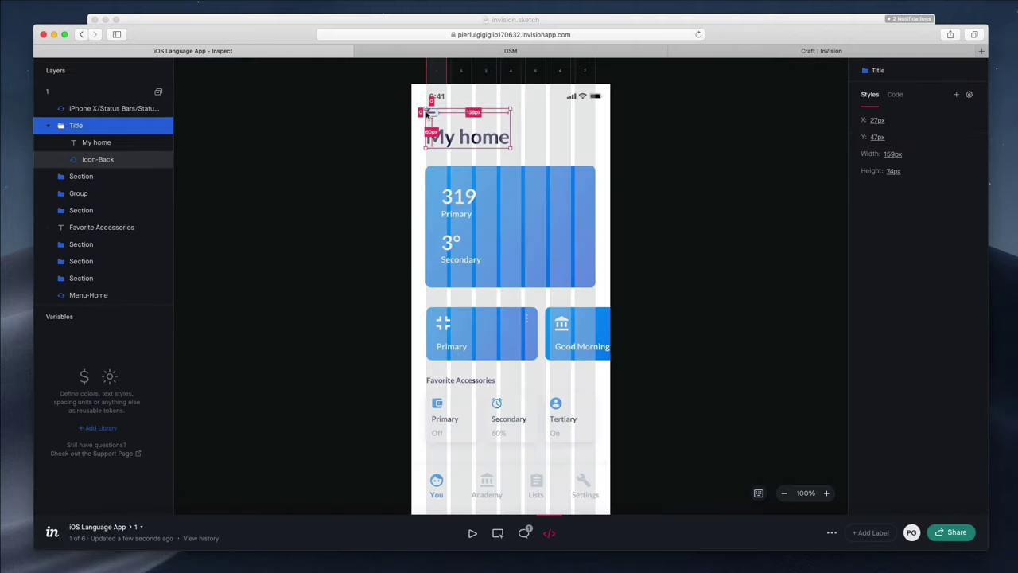
click(668, 124)
click(431, 115)
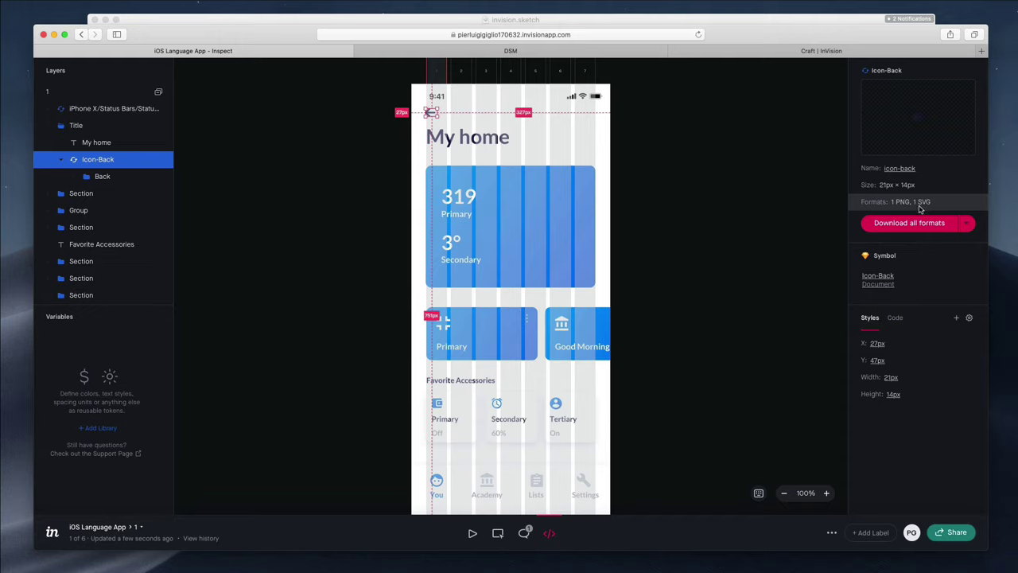
Set the back-arrow icon's download format to SVG after trying PNG
click(965, 228)
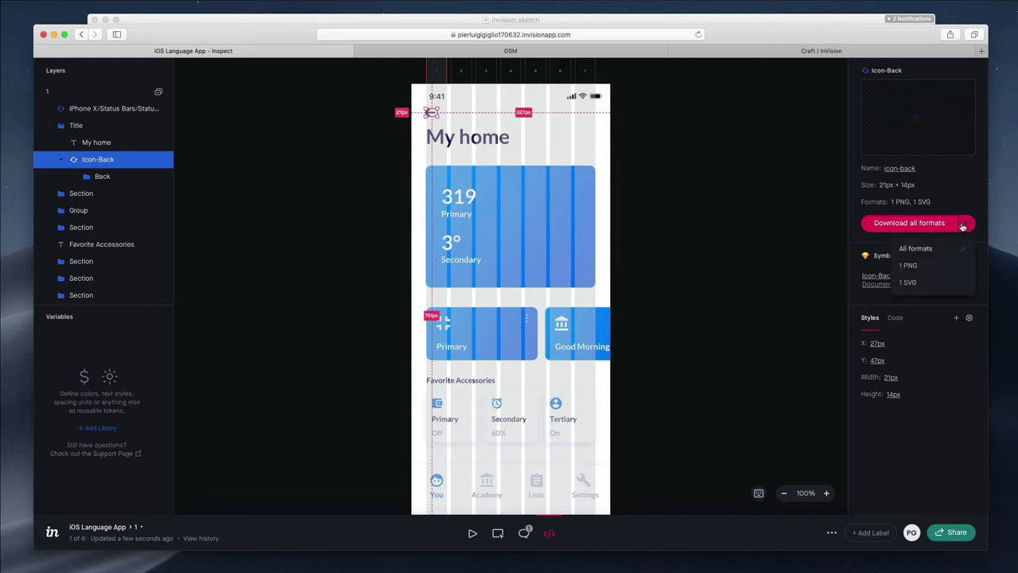
click(935, 269)
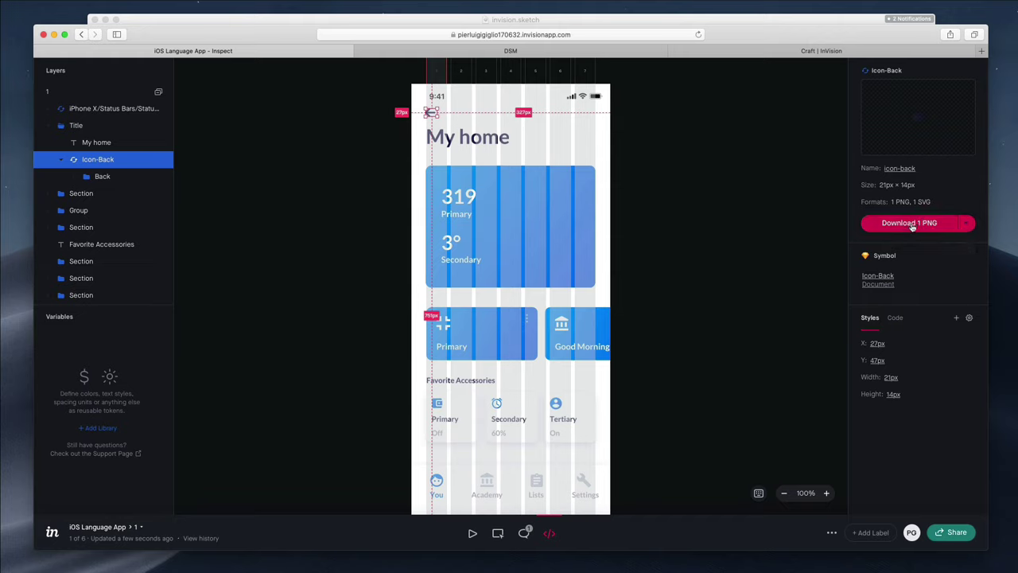
click(961, 227)
click(914, 285)
Deselect the artboard in Sketch, then return to InVision Inspect and deselect the back-arrow icon
click(723, 22)
click(339, 125)
scroll(393, 231, right, 3)
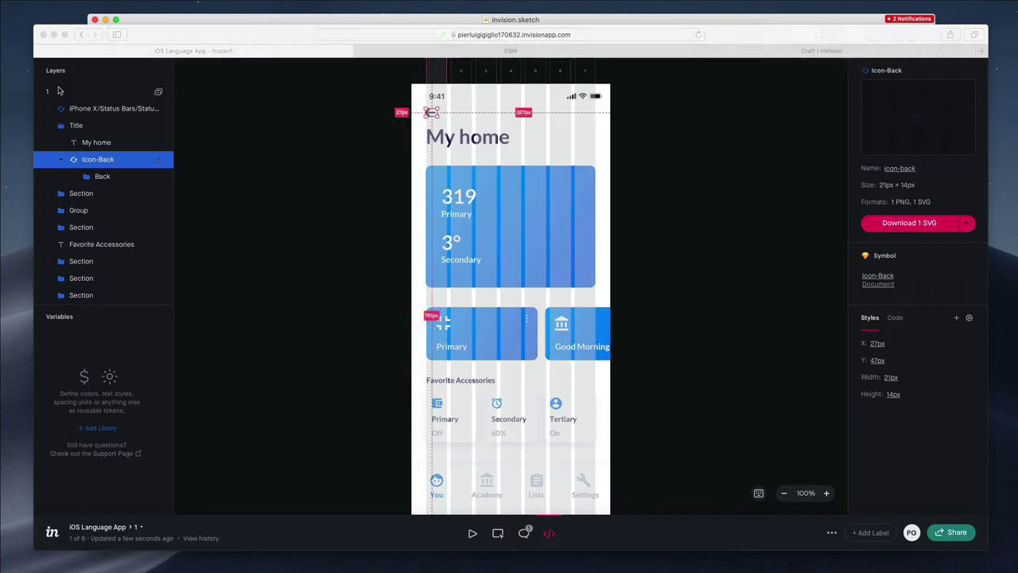
click(67, 95)
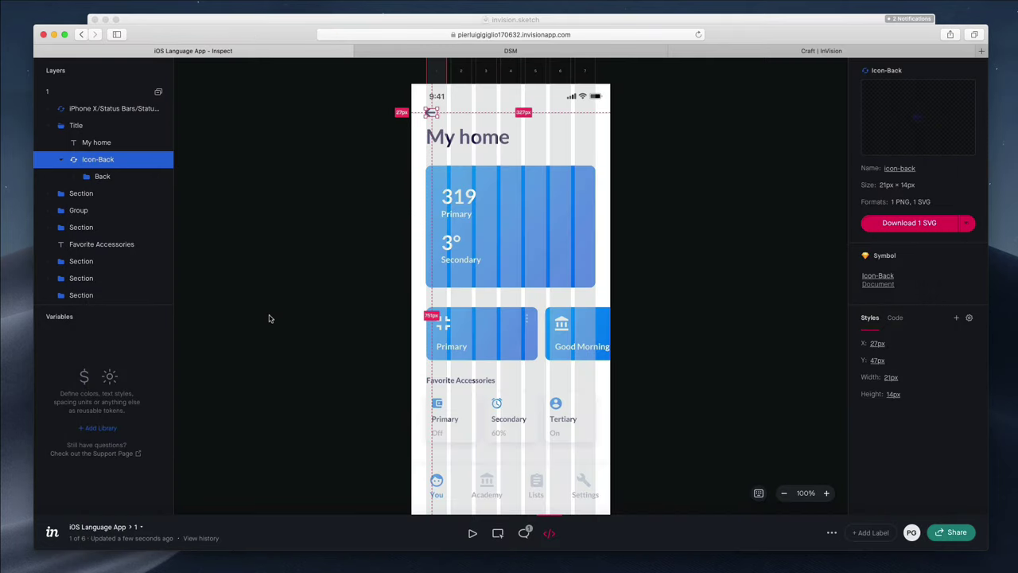
scroll(270, 317, down, 2)
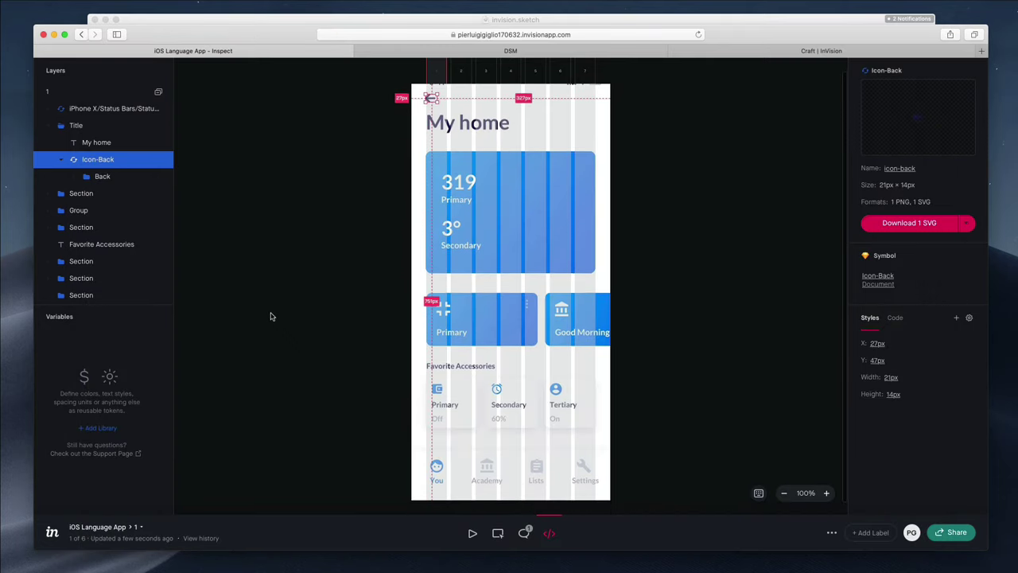
click(270, 317)
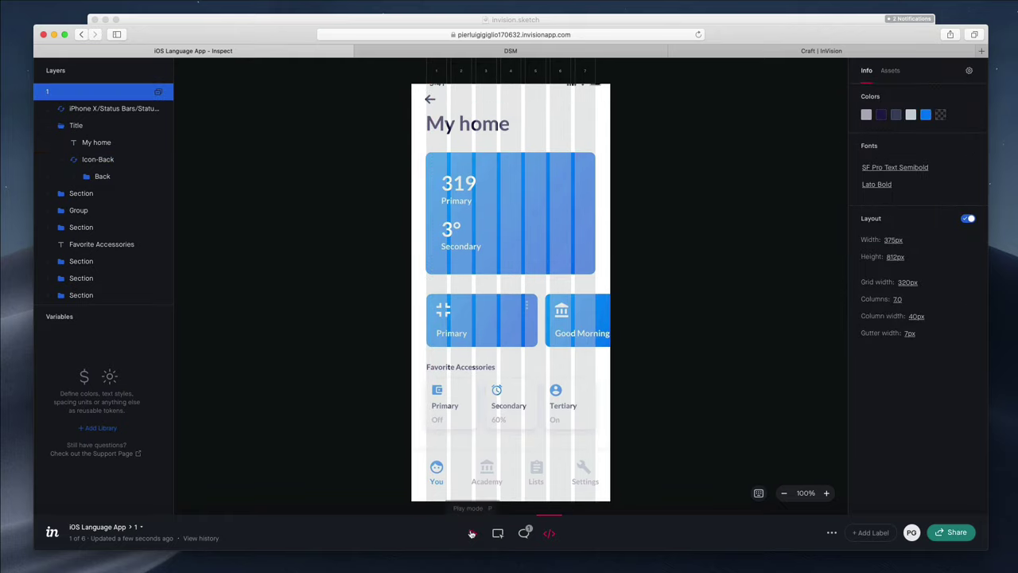
In play mode, try the iPhone 6-8 Plus Black and White skins, then choose iPhone 4 (White)
click(472, 533)
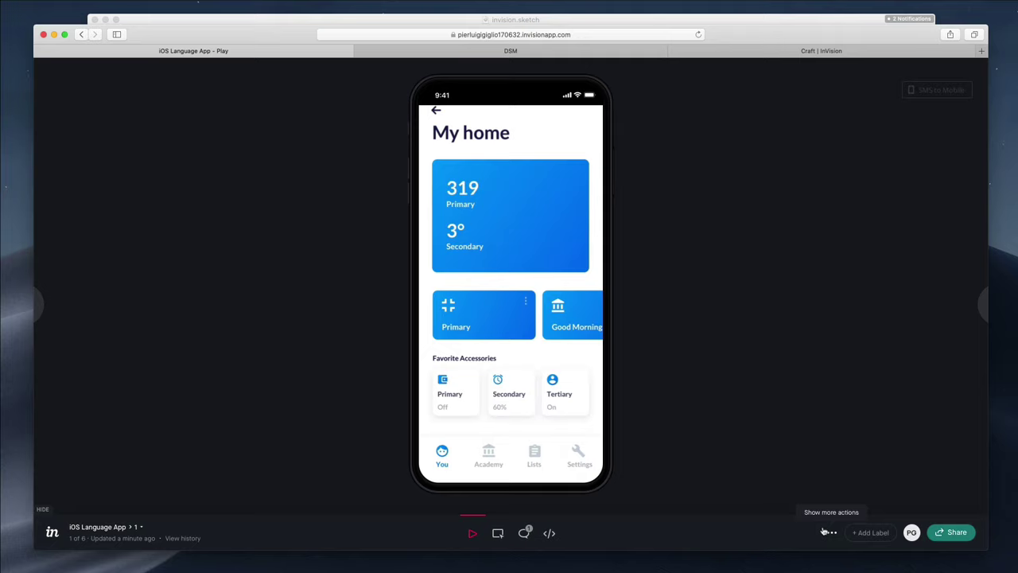
click(825, 531)
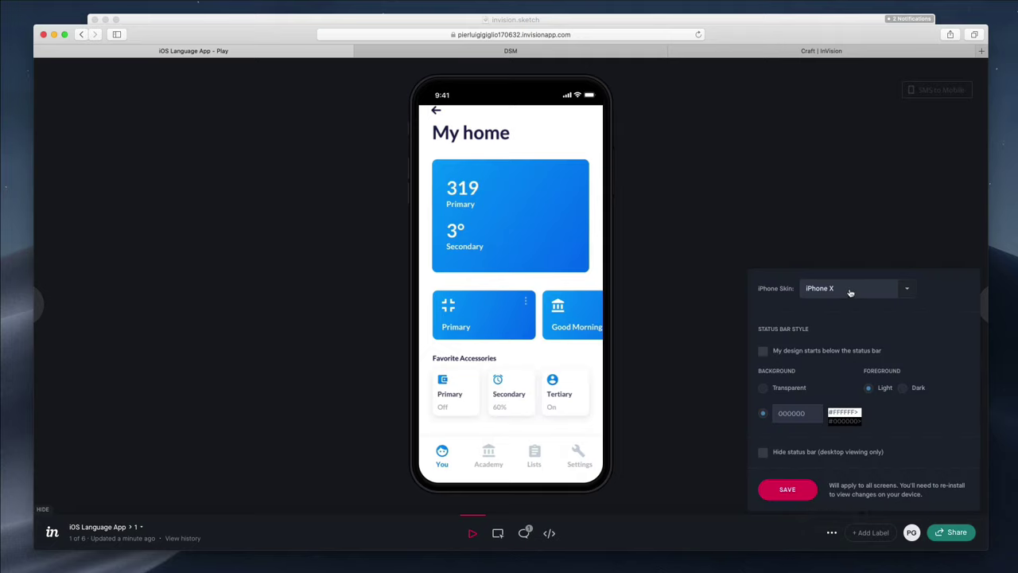
click(908, 291)
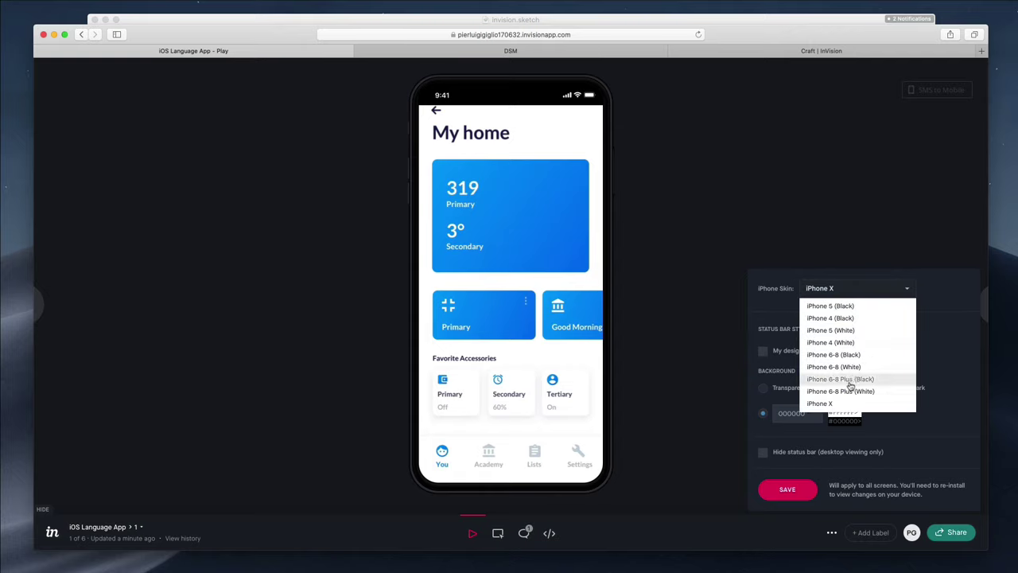
click(852, 380)
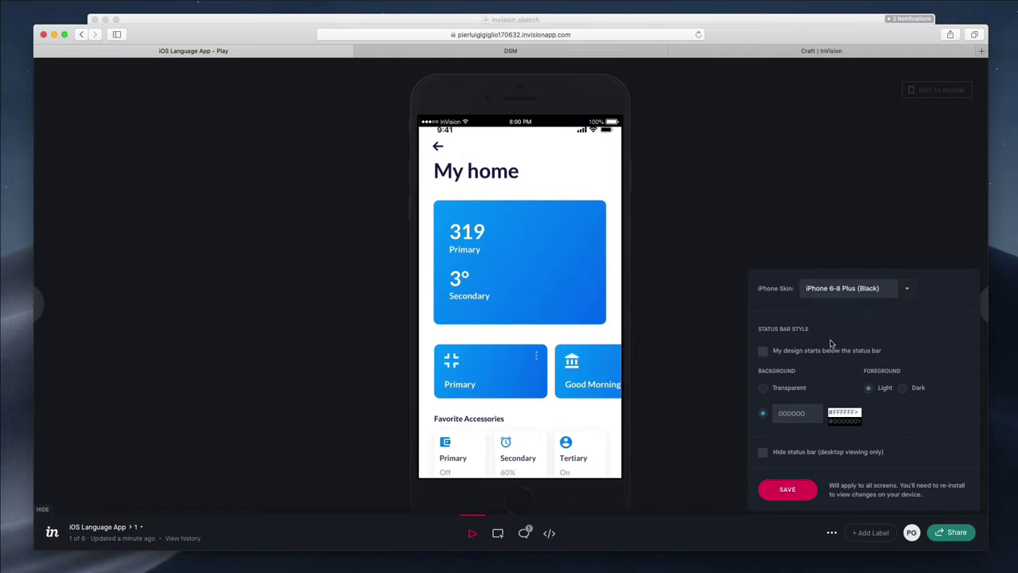
click(884, 293)
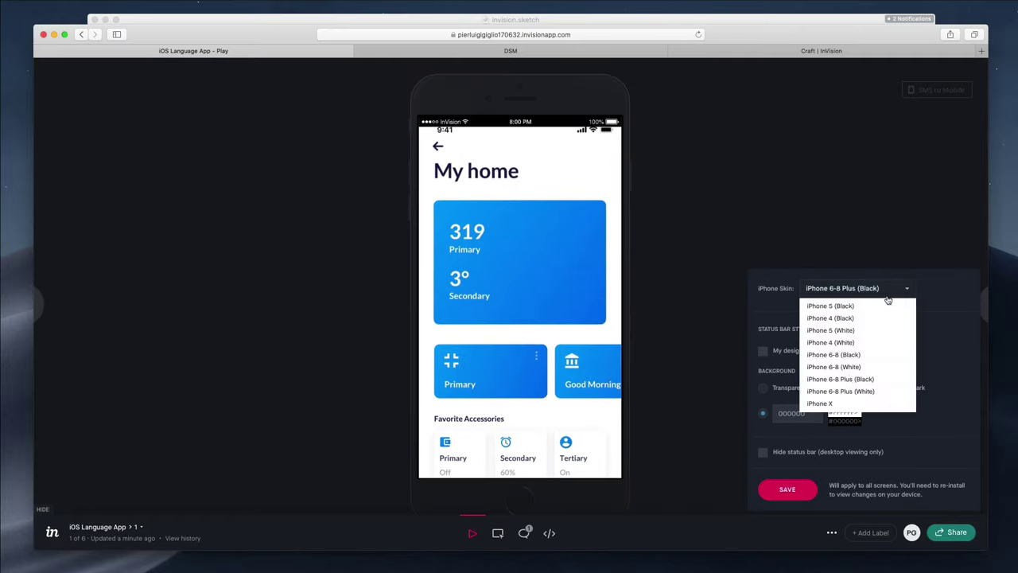
click(847, 384)
click(881, 296)
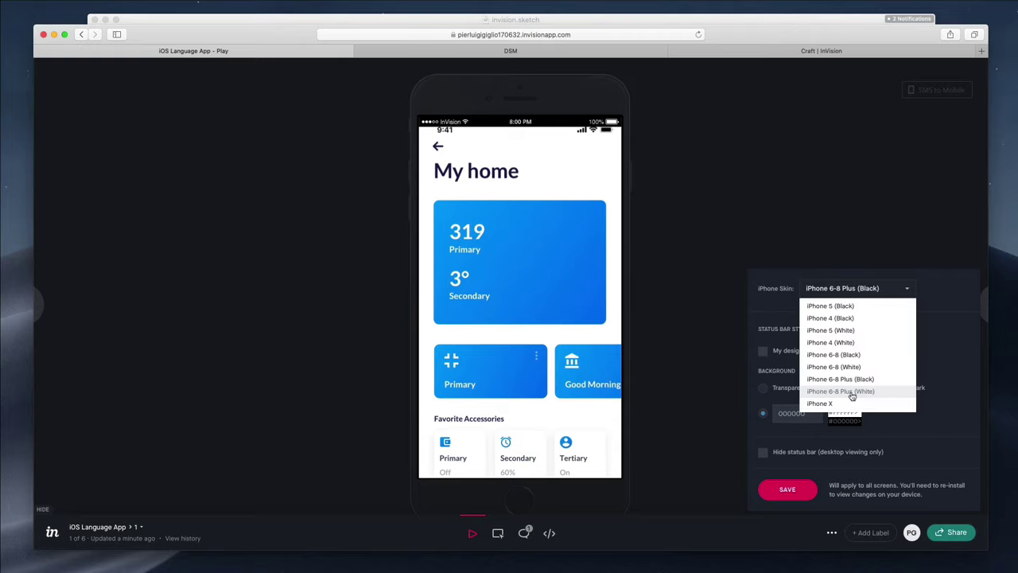
click(855, 392)
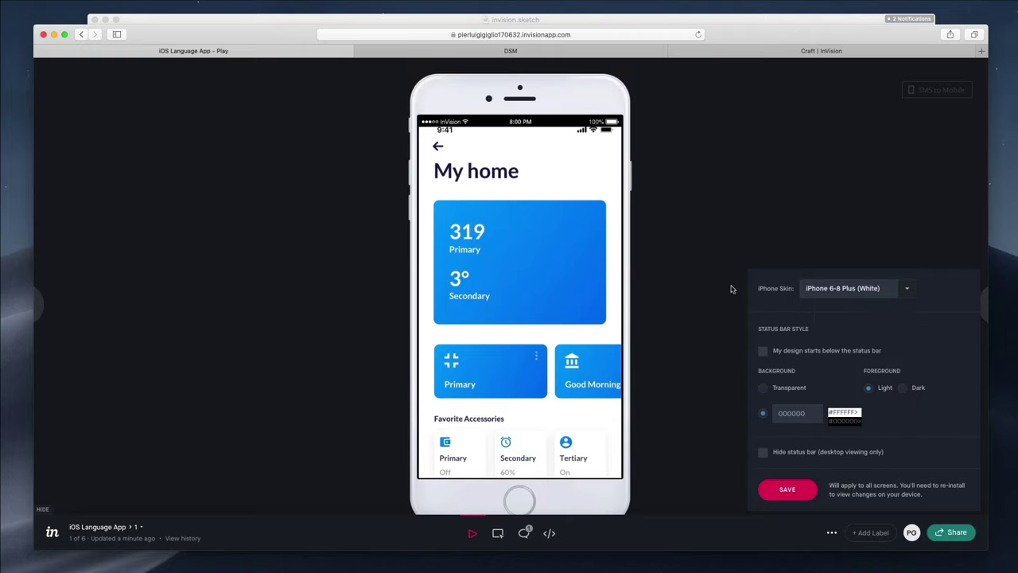
click(860, 290)
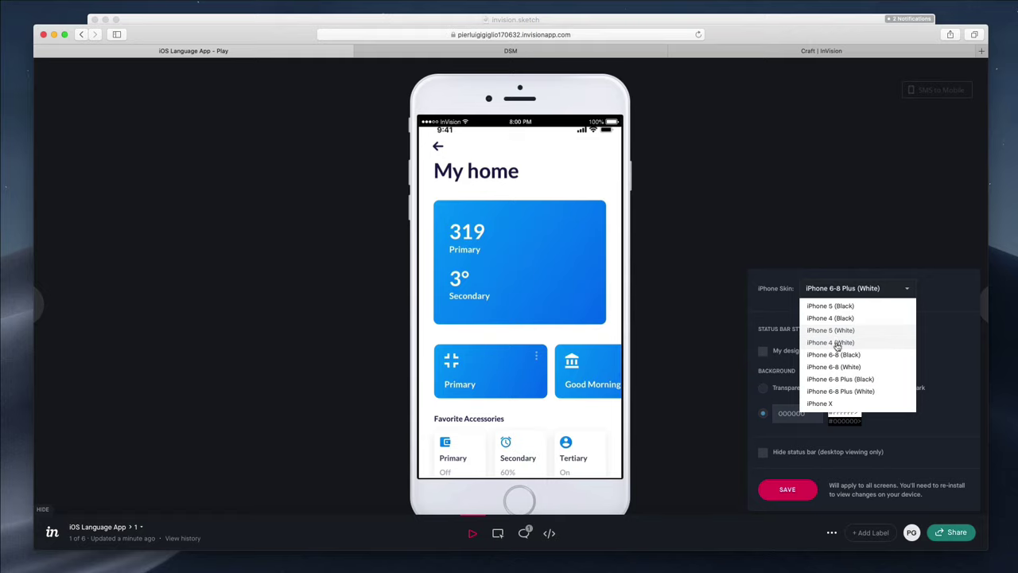
click(837, 344)
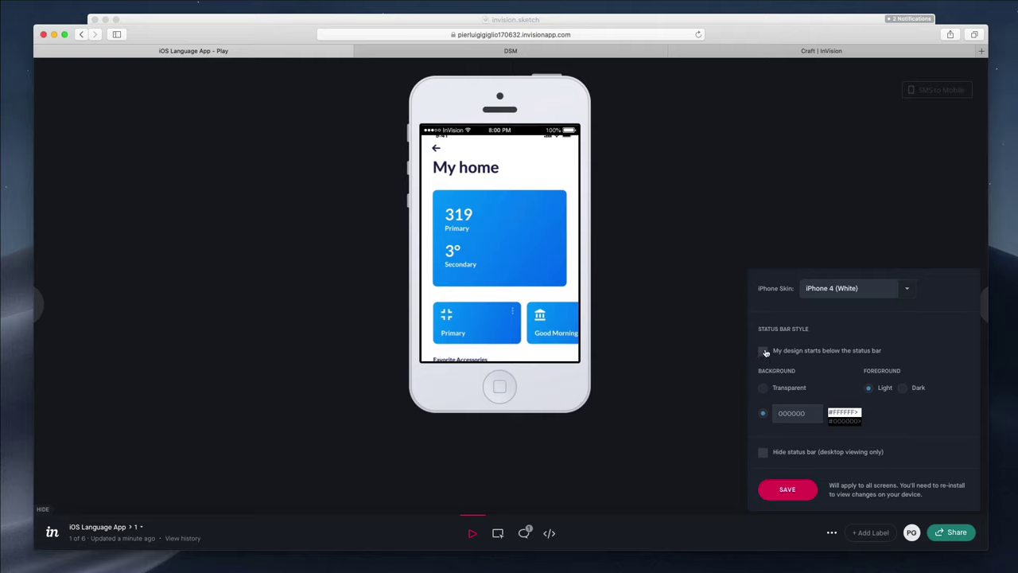
Start the design below the status bar with dark text, keep it visible on desktop, and save
click(763, 388)
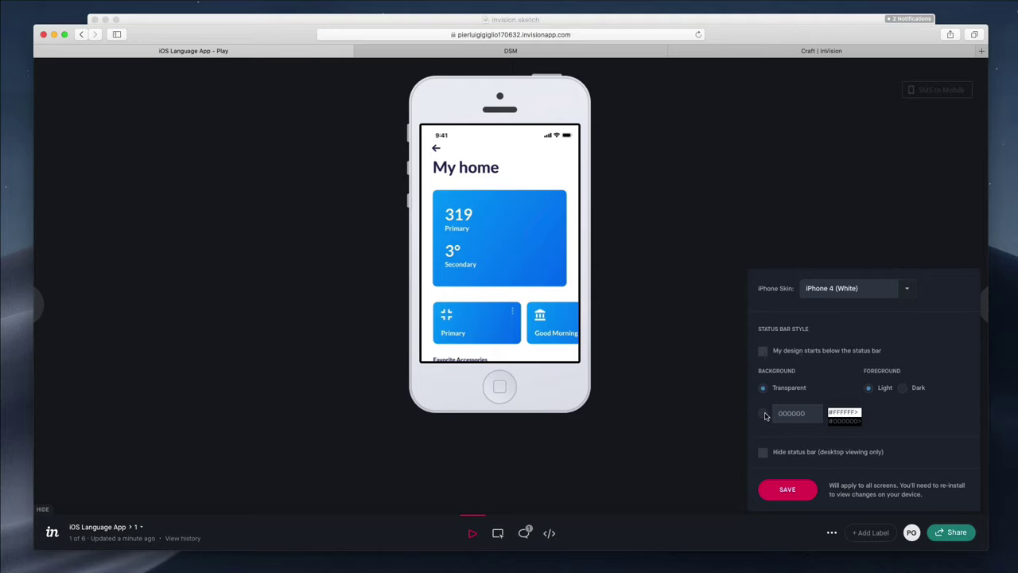
click(763, 414)
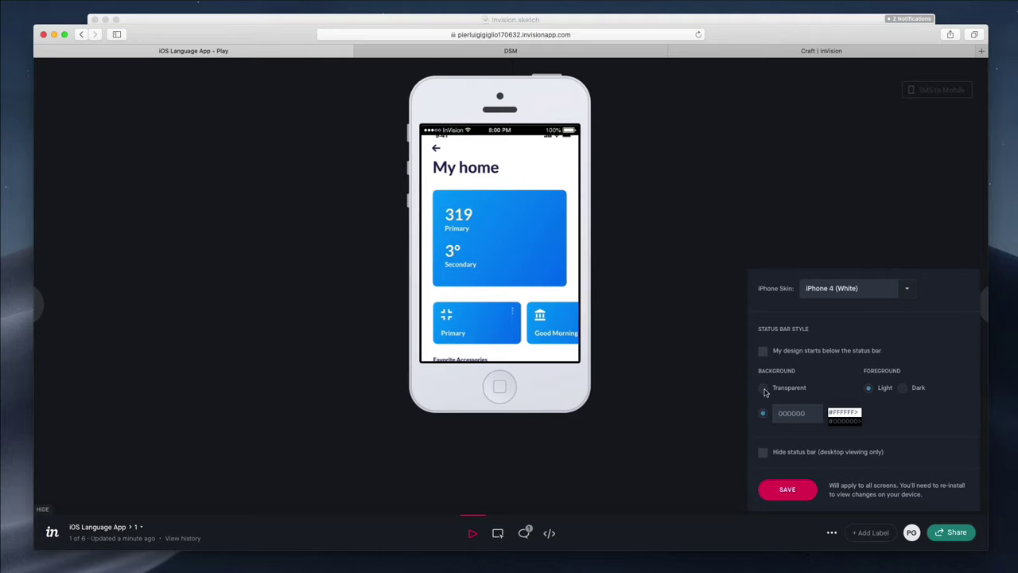
click(765, 390)
click(762, 350)
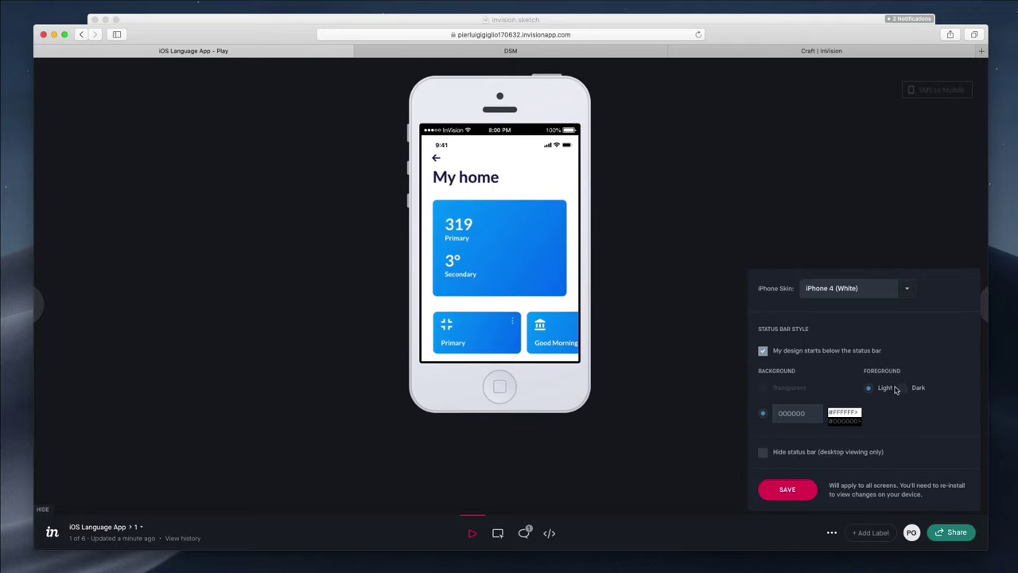
mouse_move(900, 390)
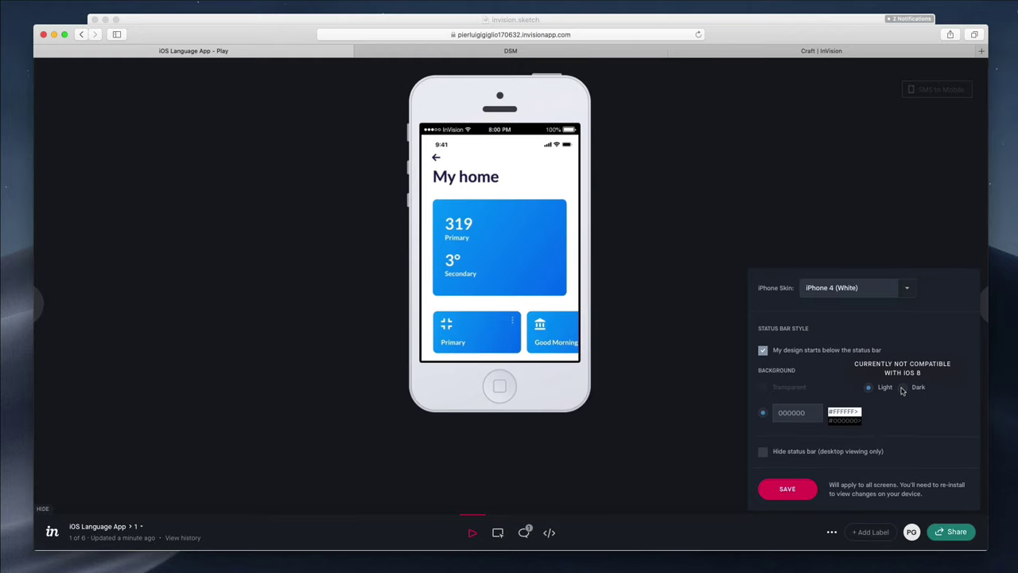
click(903, 389)
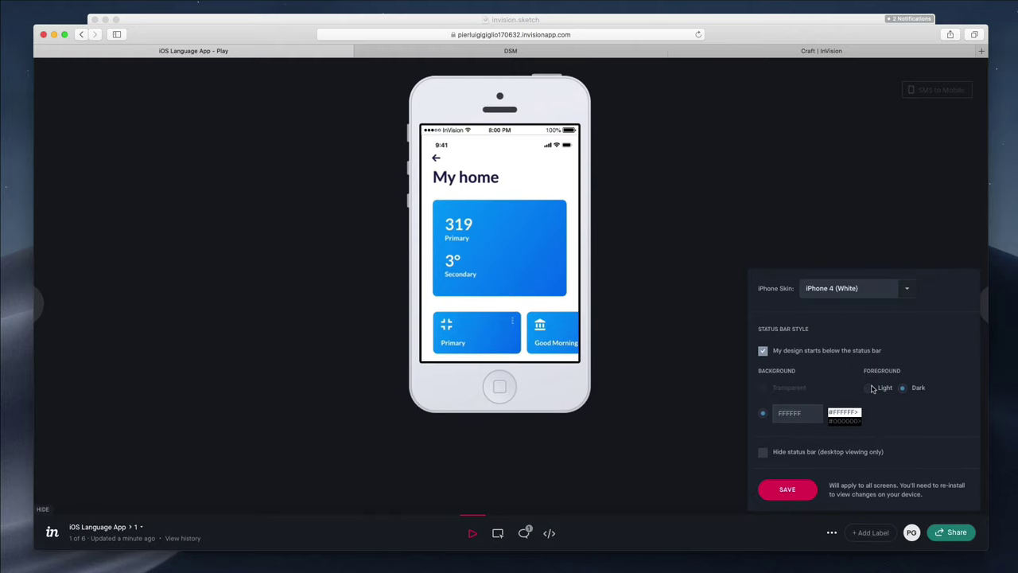
click(763, 454)
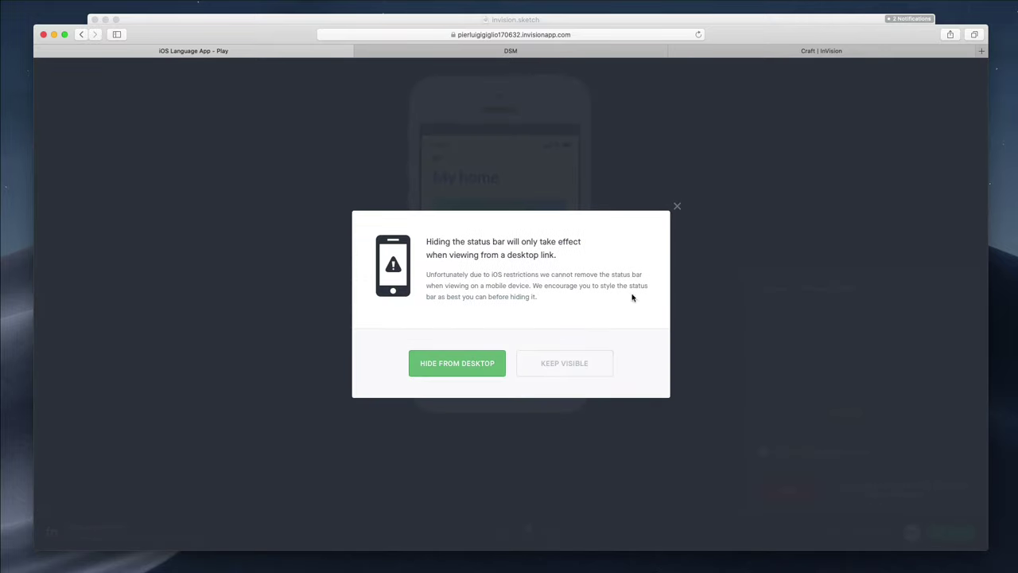
click(677, 208)
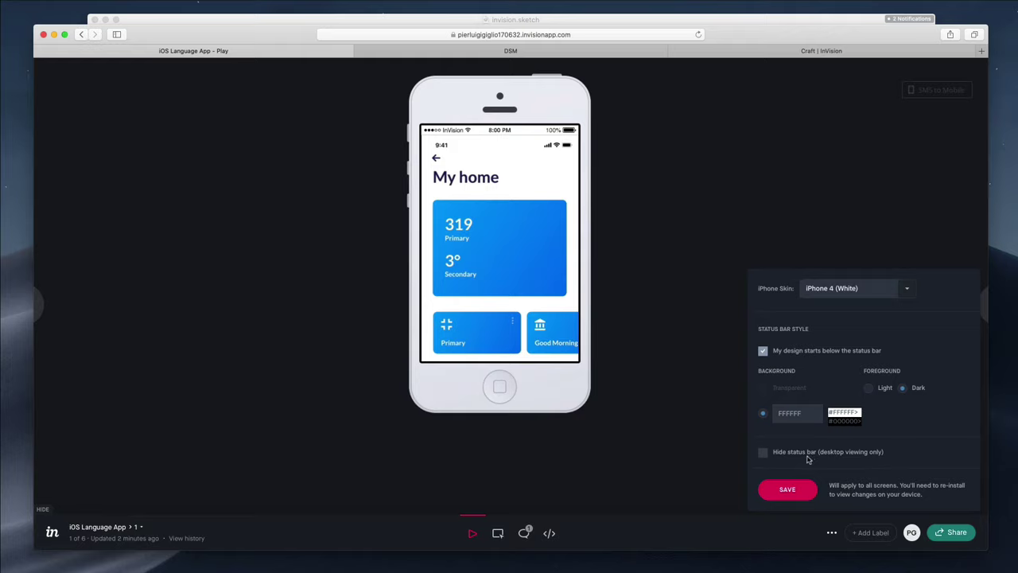
click(772, 490)
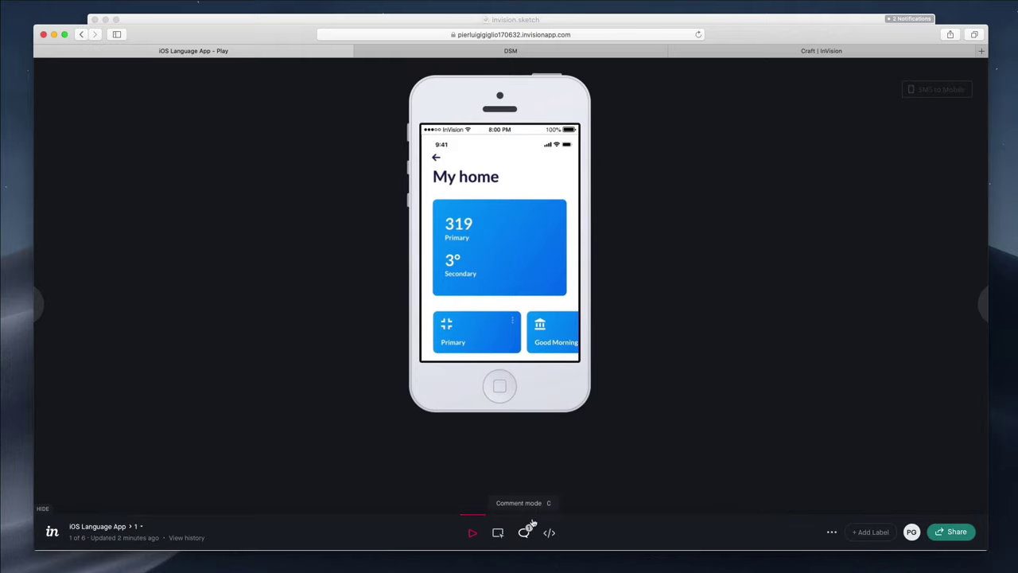
click(865, 532)
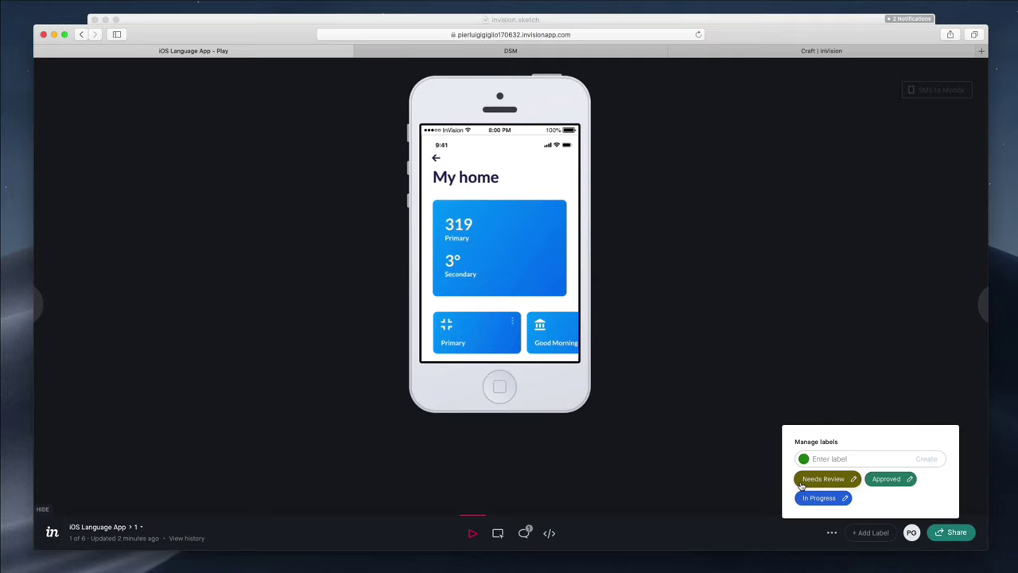
click(161, 525)
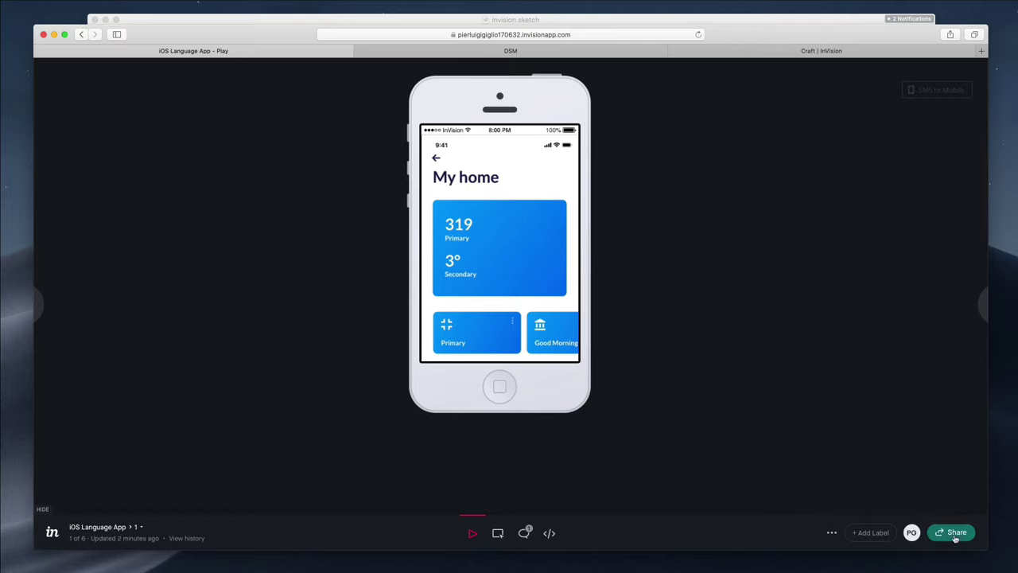
Generate a public link from the Share dialog's Public tab and copy it
click(956, 538)
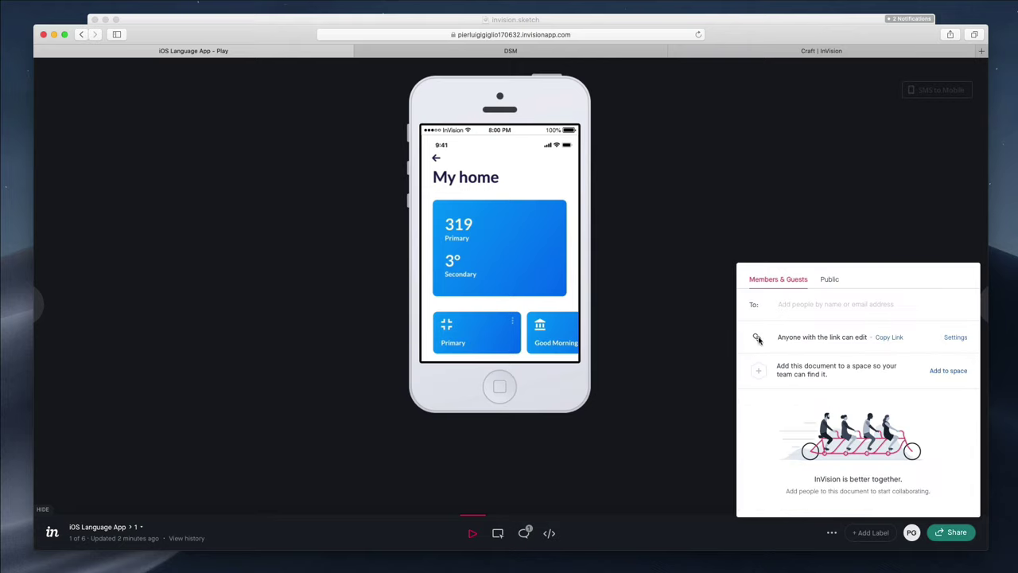
click(850, 306)
click(830, 280)
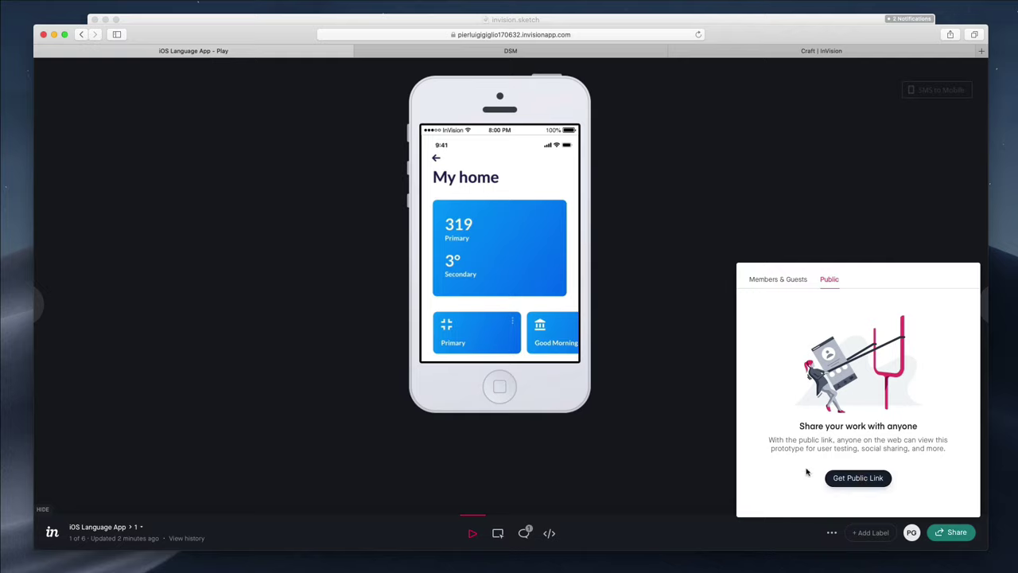
click(862, 478)
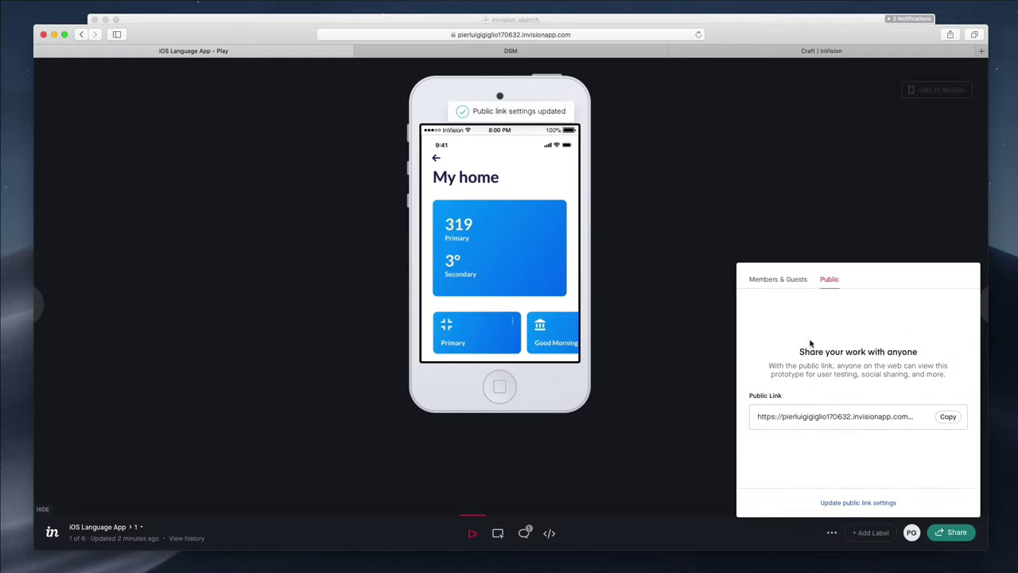
click(945, 417)
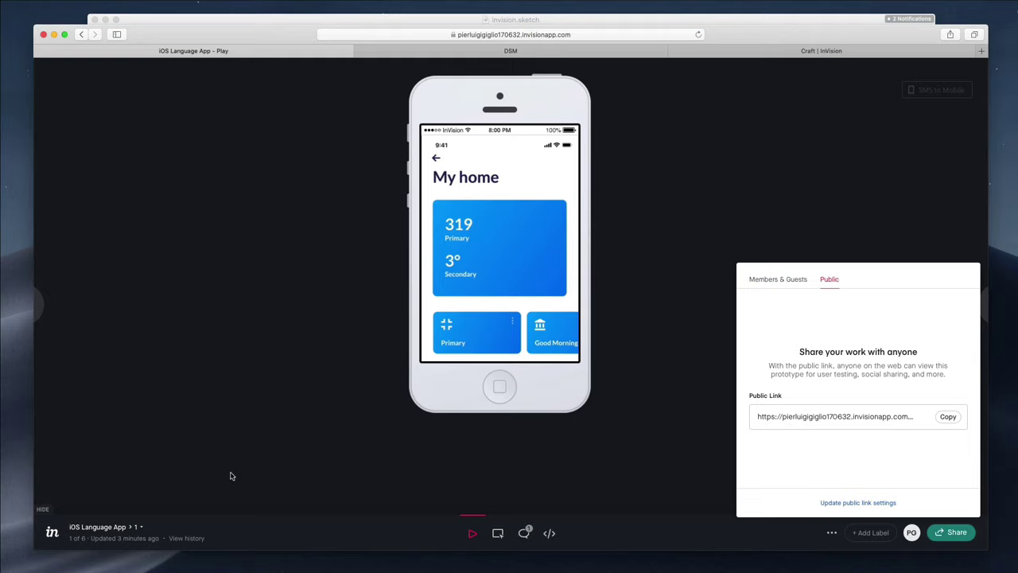
click(115, 528)
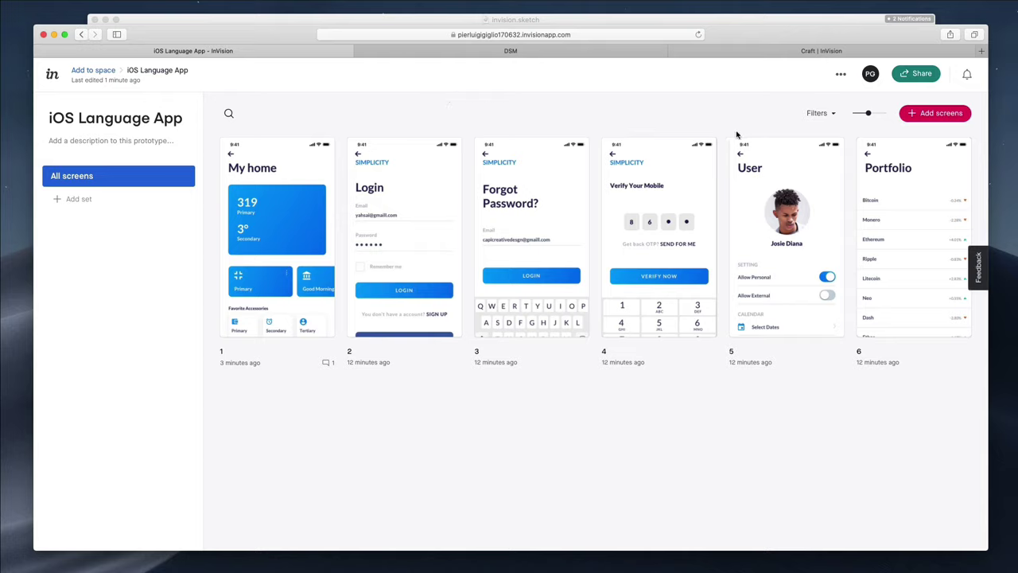
Drag My home past Forgot Password, then back to the first position
mouse_move(745, 314)
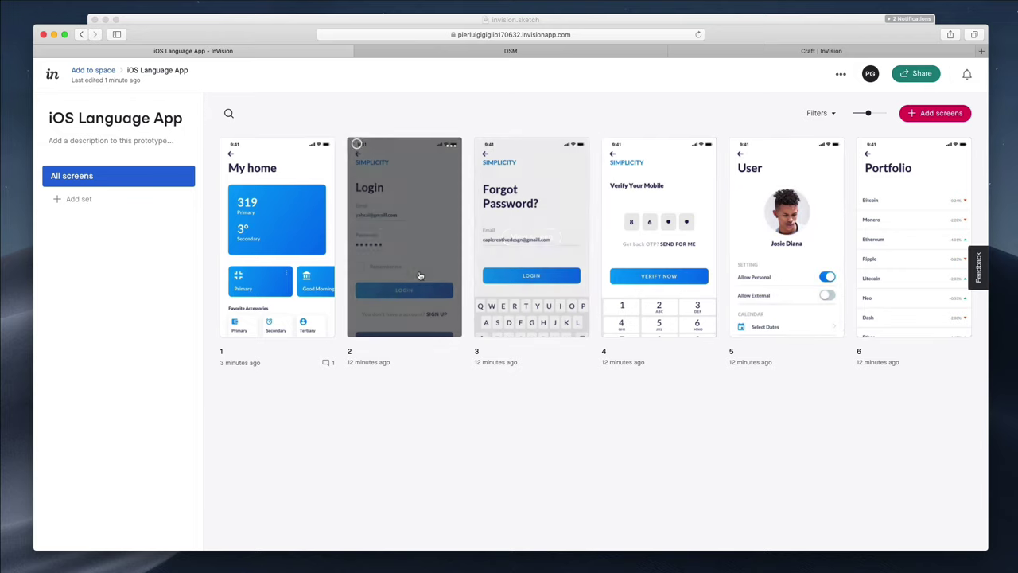
drag(290, 277, 466, 283)
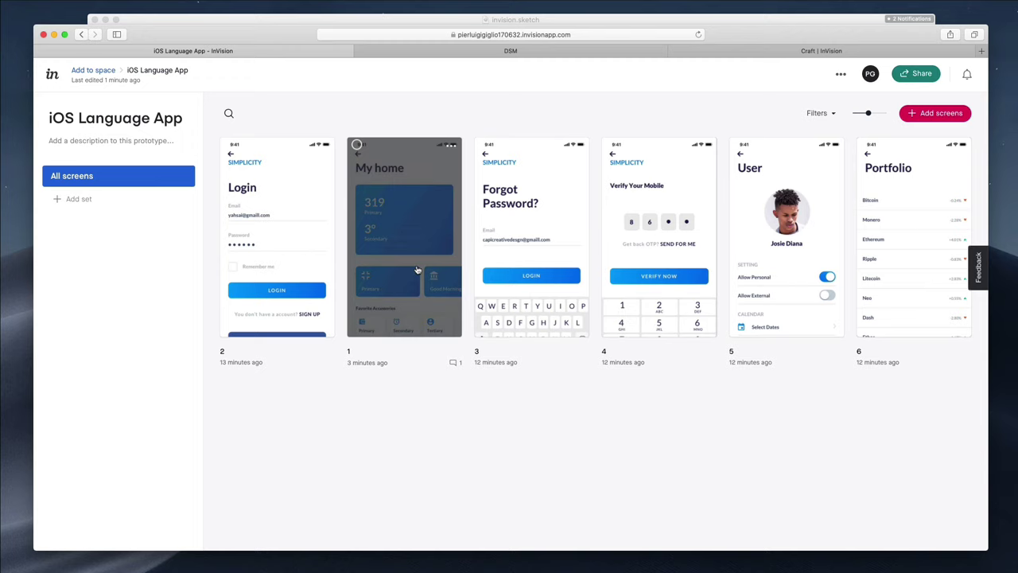
drag(411, 266, 624, 267)
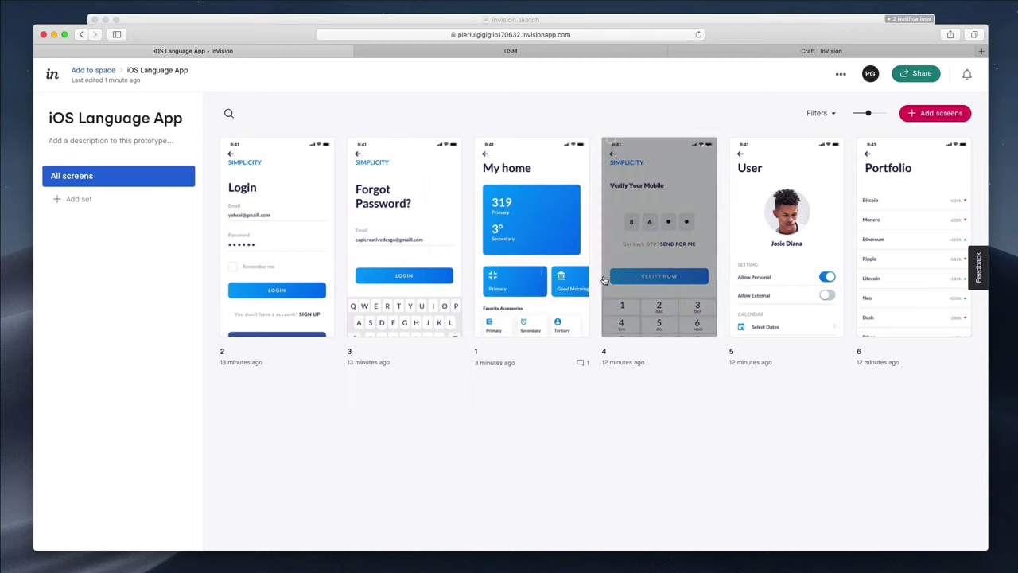
drag(478, 284, 261, 277)
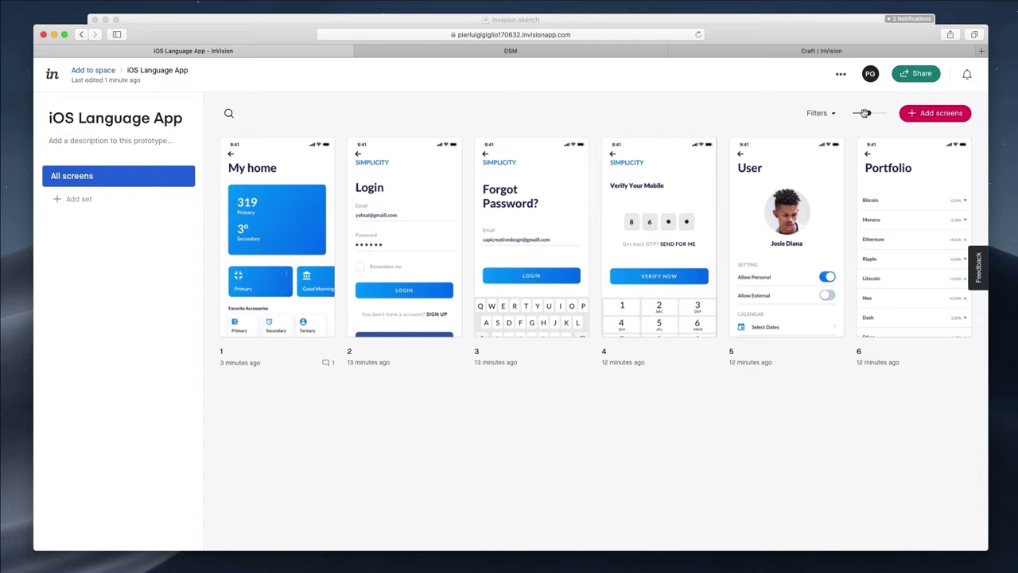
Resize the screen thumbnails, then look through the Filters and Add screens options
drag(860, 113, 885, 113)
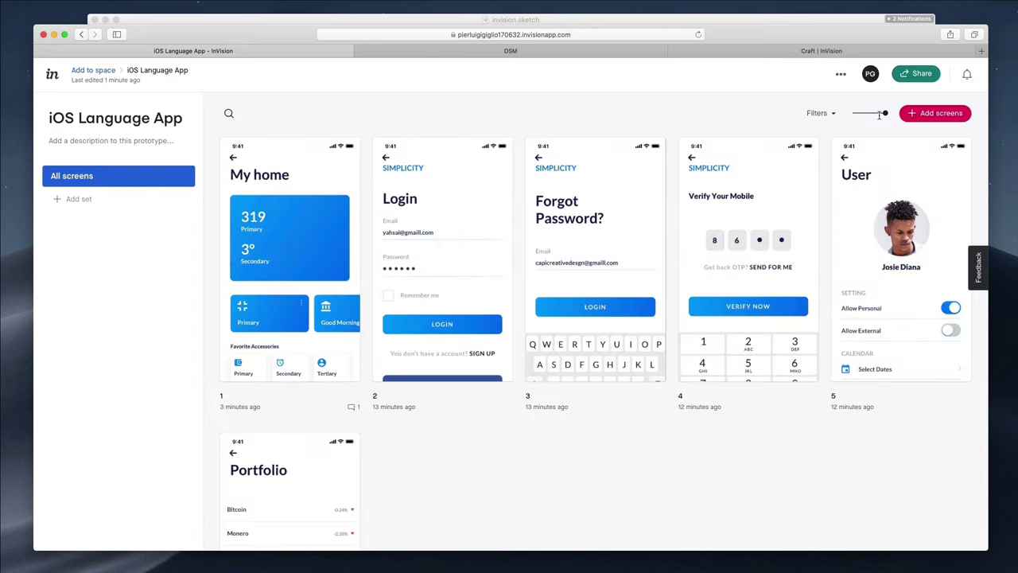
click(815, 113)
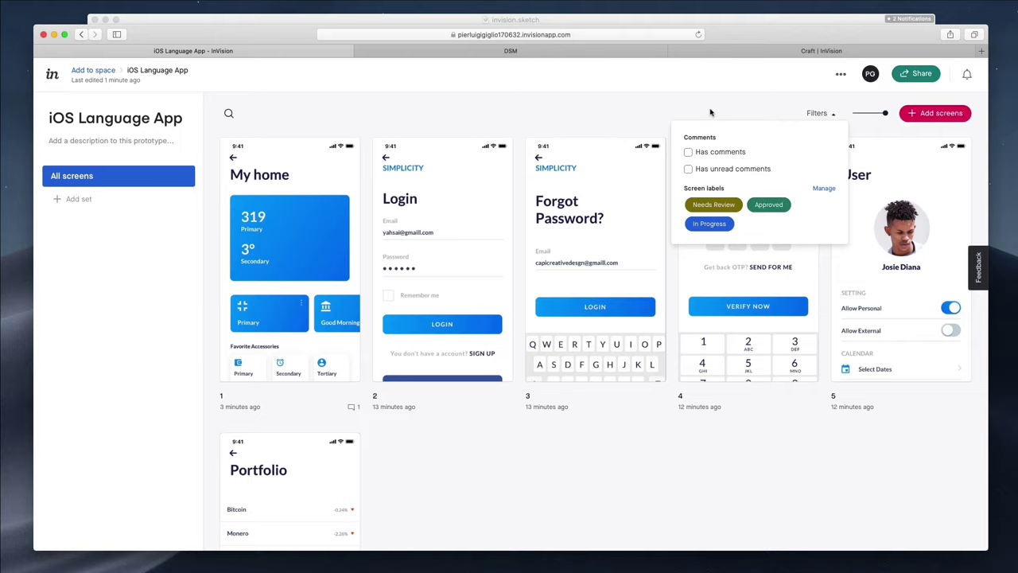
click(919, 113)
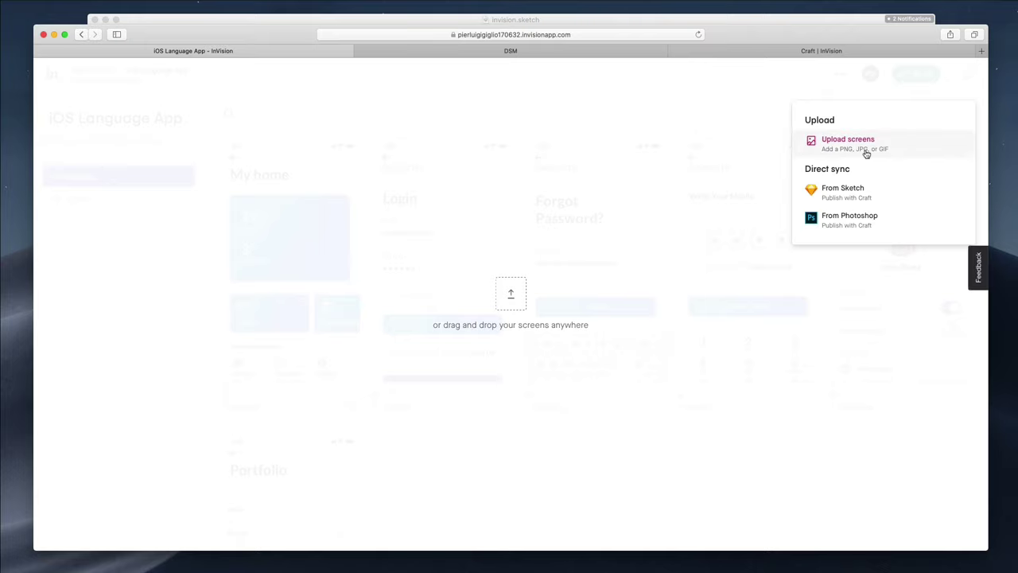
click(514, 99)
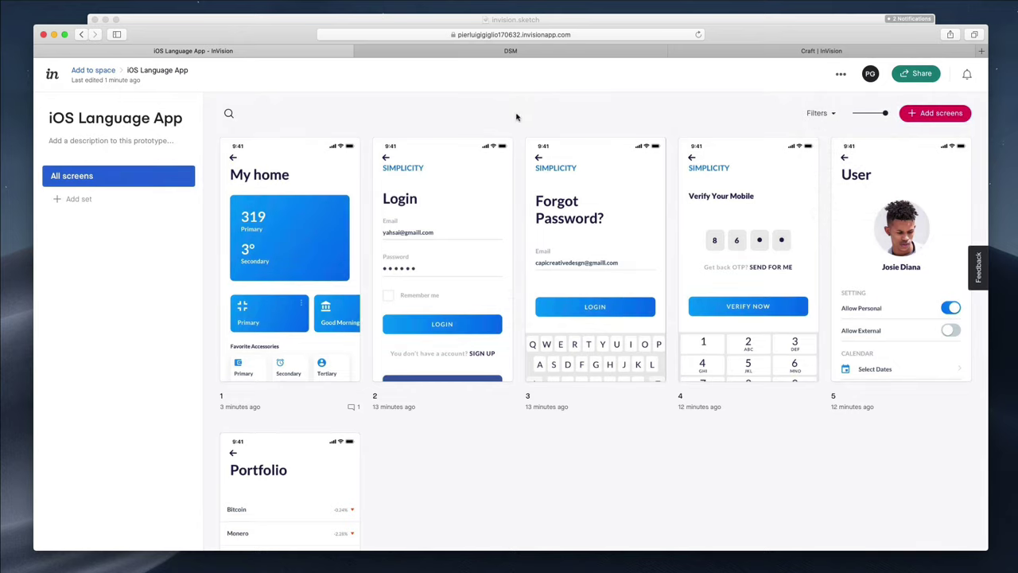
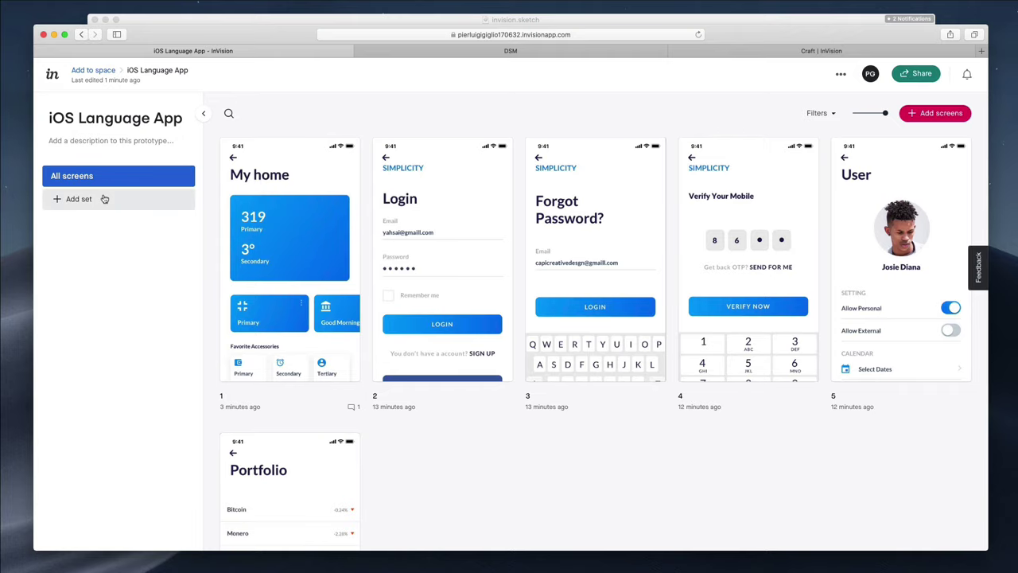
Create a new screen set named Login
click(80, 200)
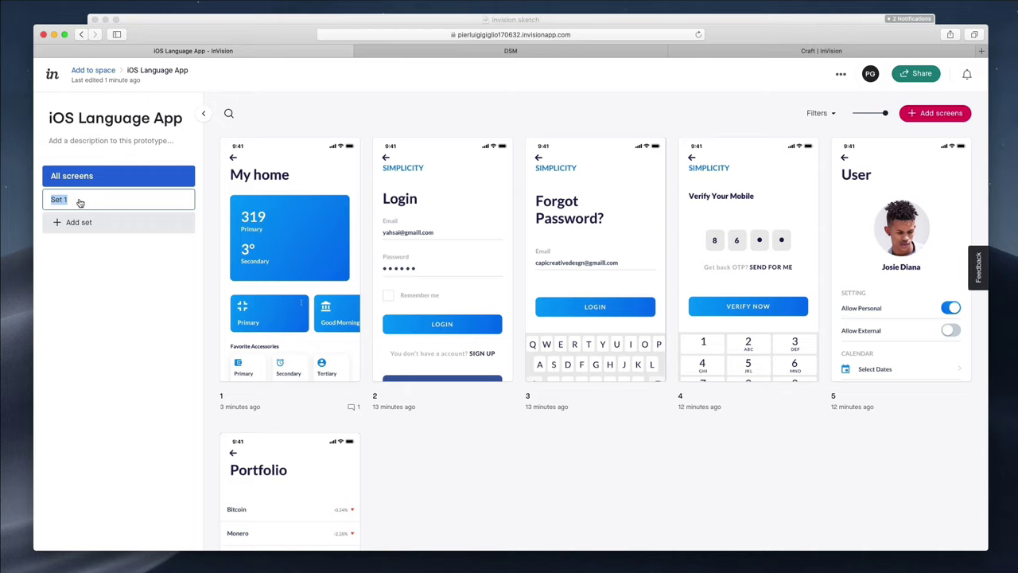
text(Login)
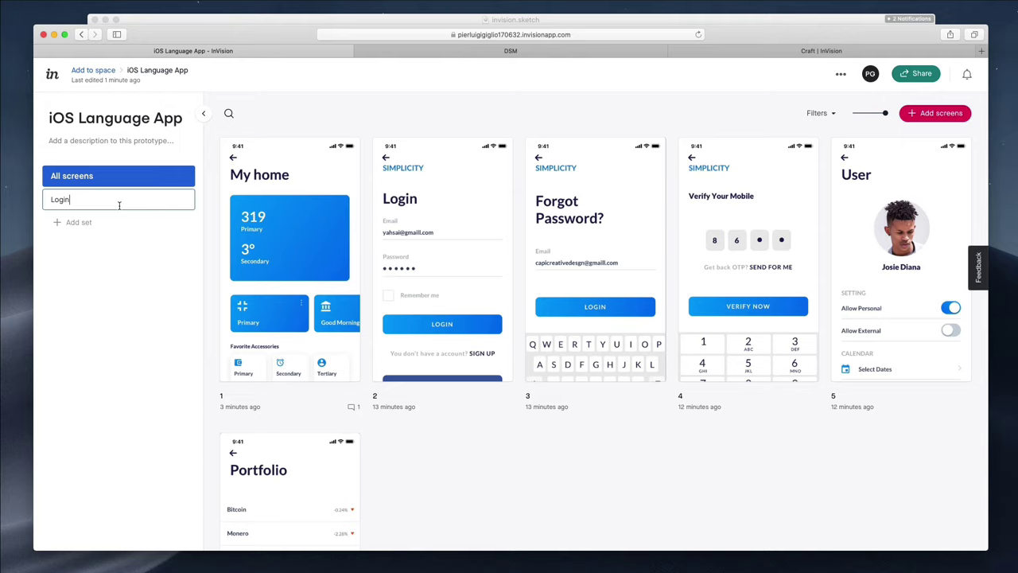
key(Return)
Move the Login, Forgot Password and Verify Your Mobile screens into the Login set and view it
drag(440, 213, 104, 200)
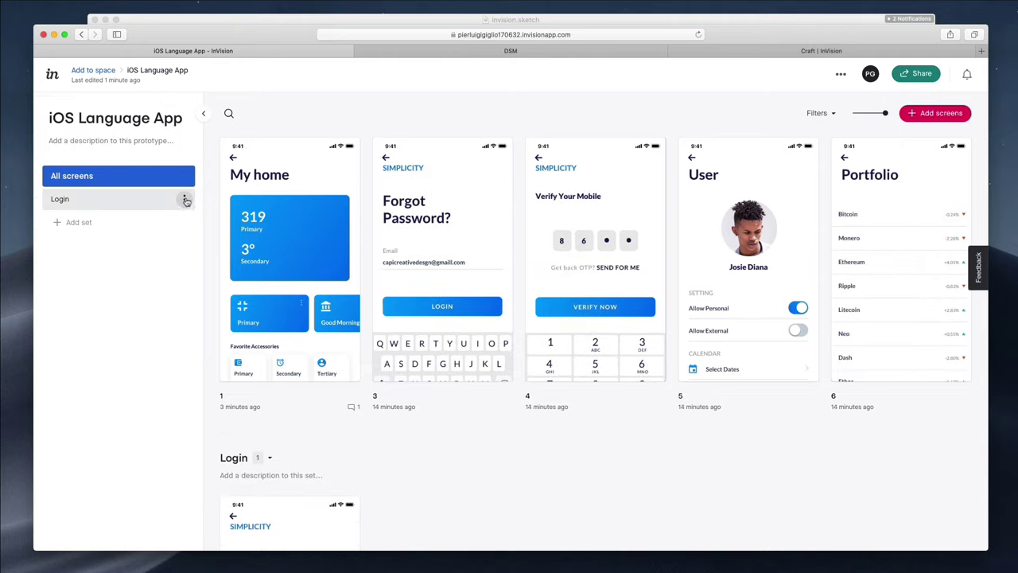
drag(484, 221, 103, 201)
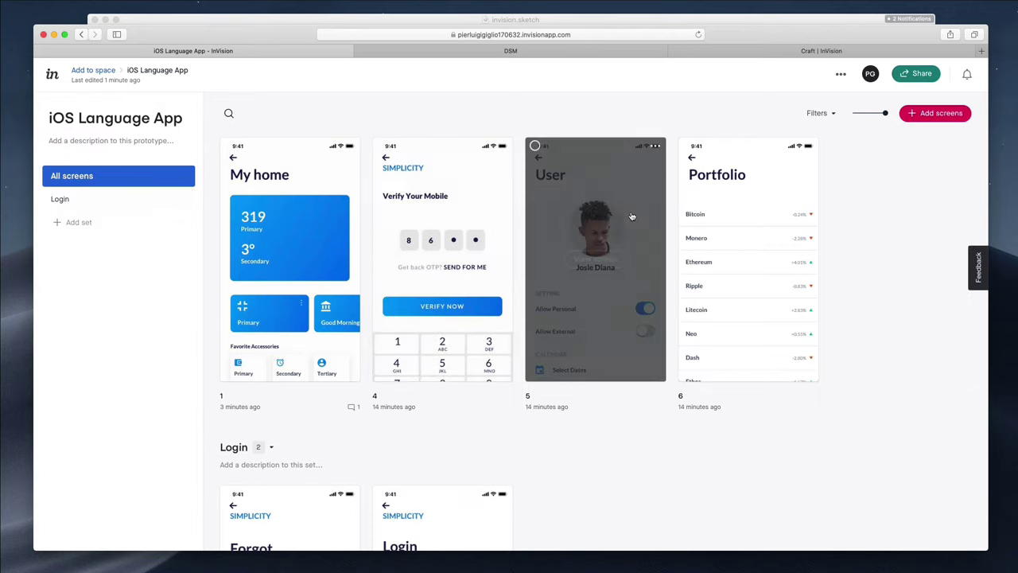
drag(479, 226, 88, 205)
scroll(609, 224, down, 3)
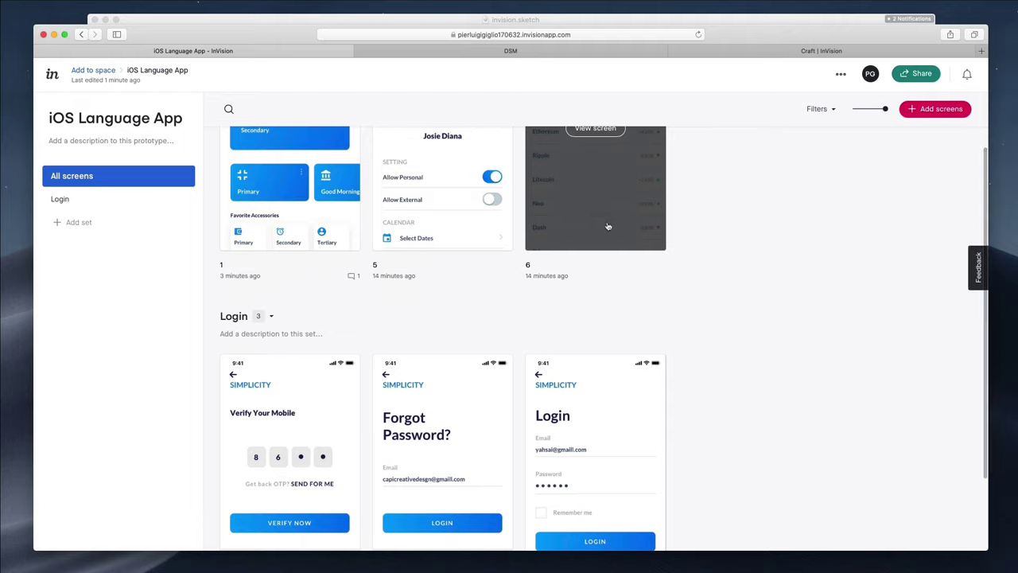
scroll(613, 226, up, 3)
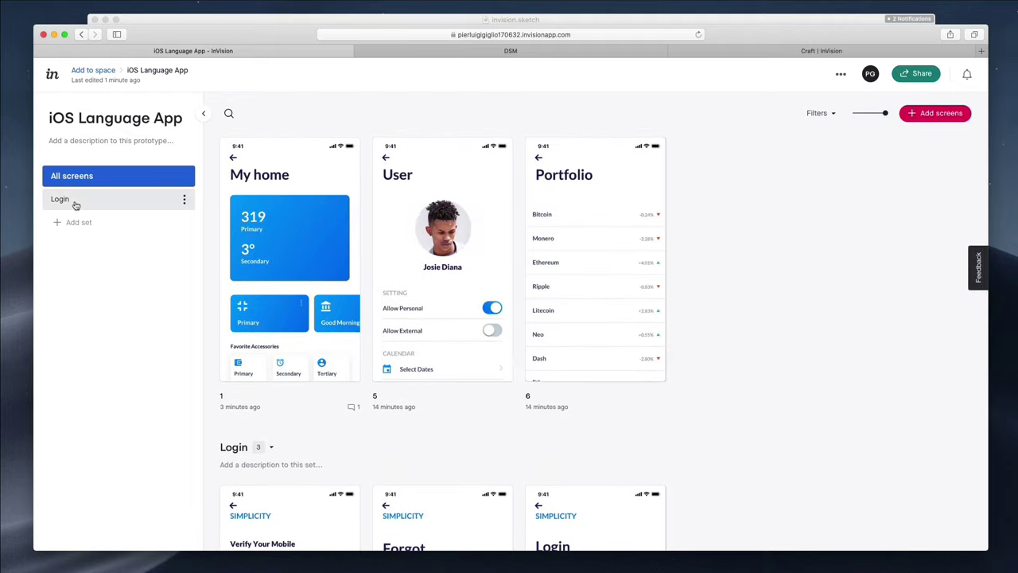
click(76, 204)
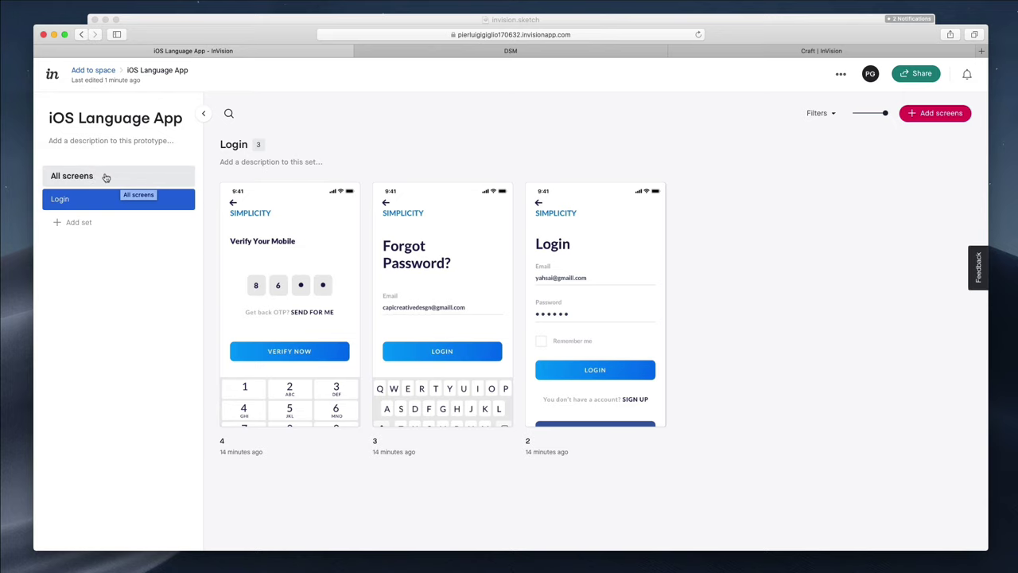
Return to the All screens view of the prototype
click(106, 177)
scroll(742, 158, down, 2)
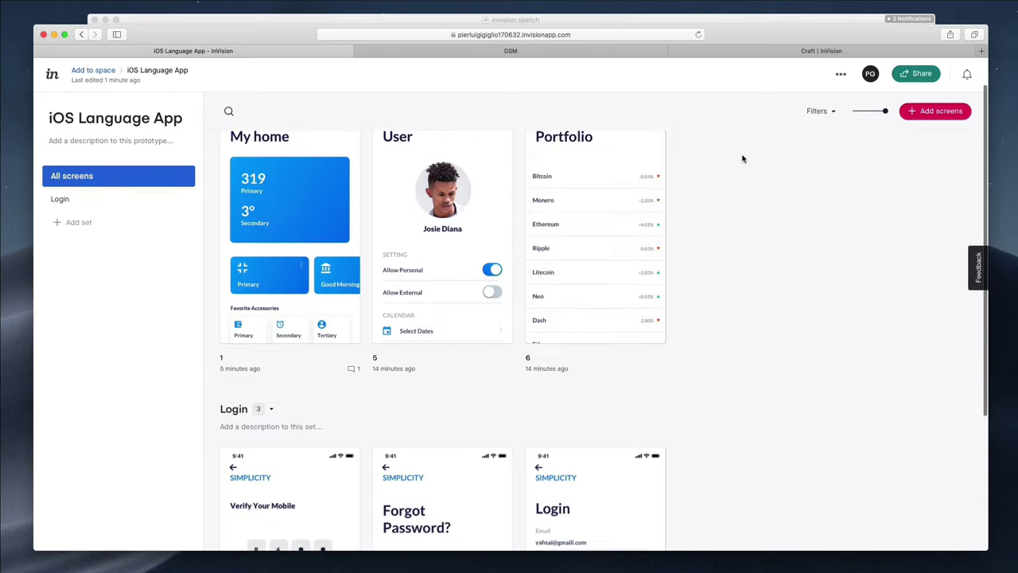
scroll(742, 159, down, 3)
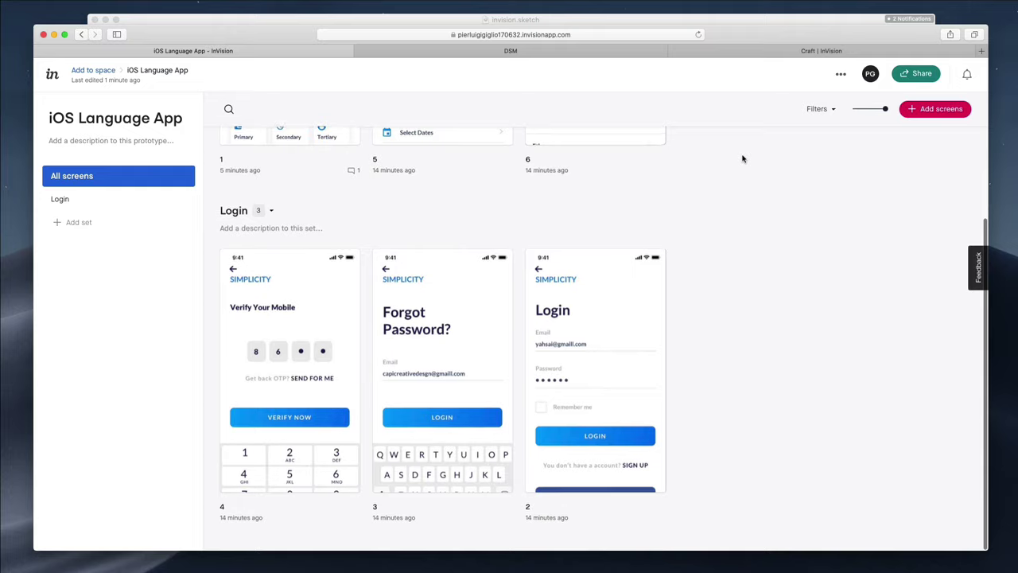
scroll(742, 158, up, 3)
scroll(742, 158, down, 2)
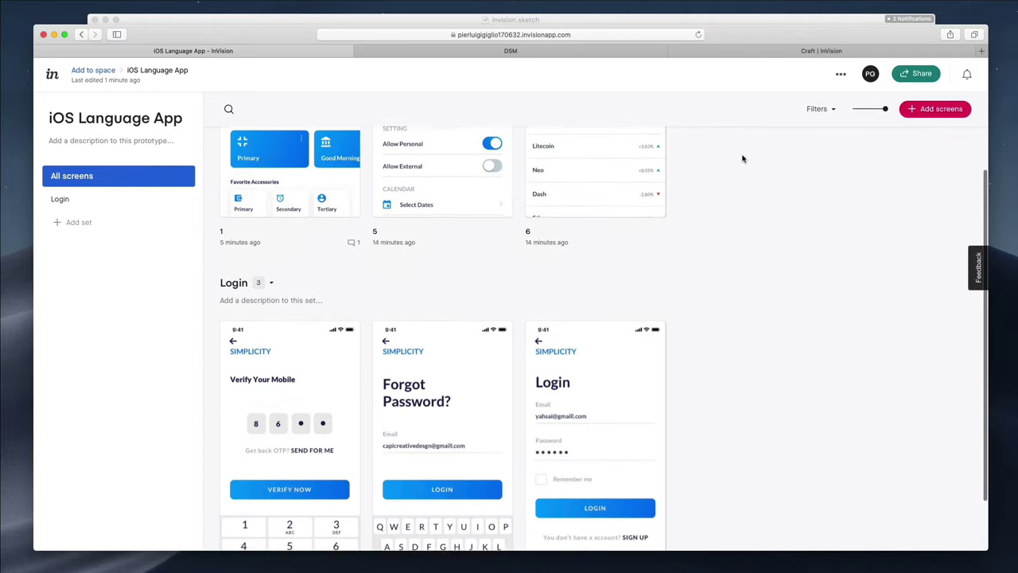
scroll(743, 158, down, 1)
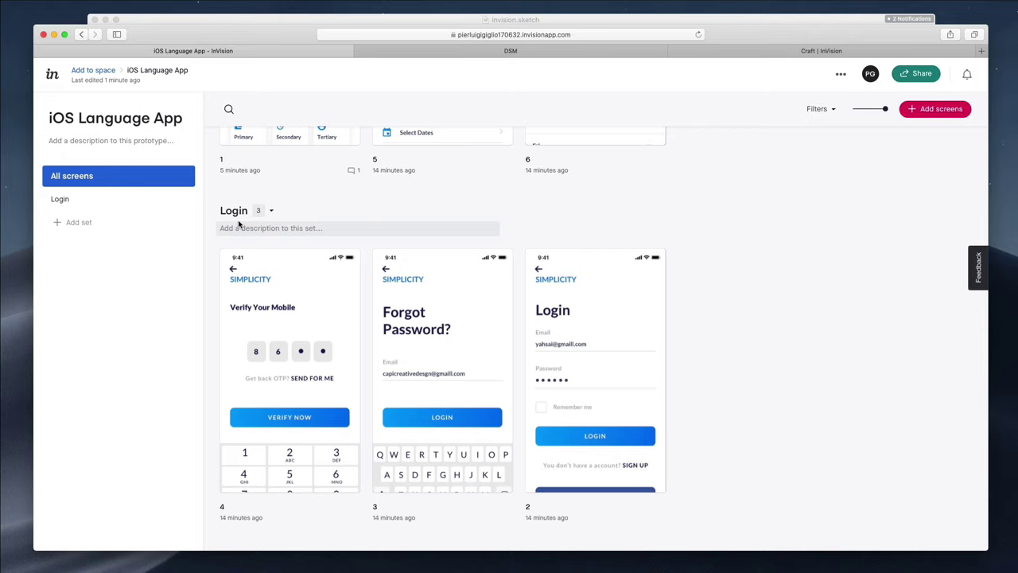
Enter 'hgjg' as the Login set description, then delete it to leave it blank
click(262, 227)
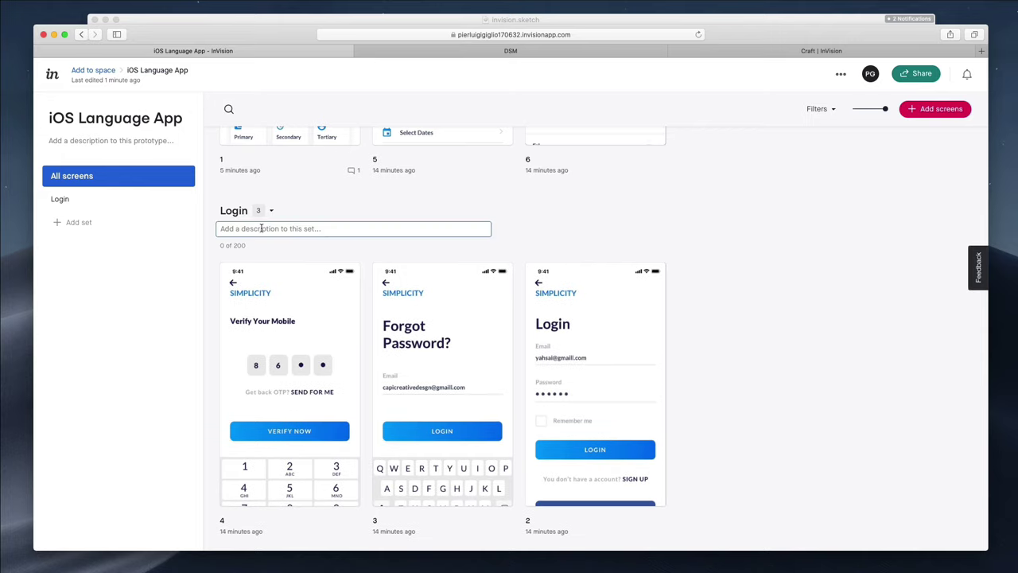
text(hgj)
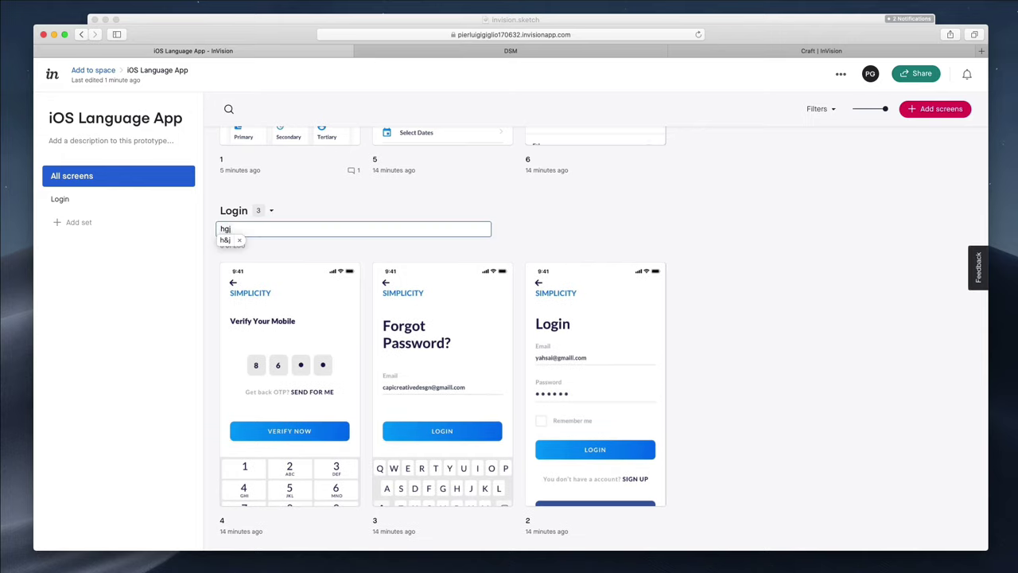
text(g)
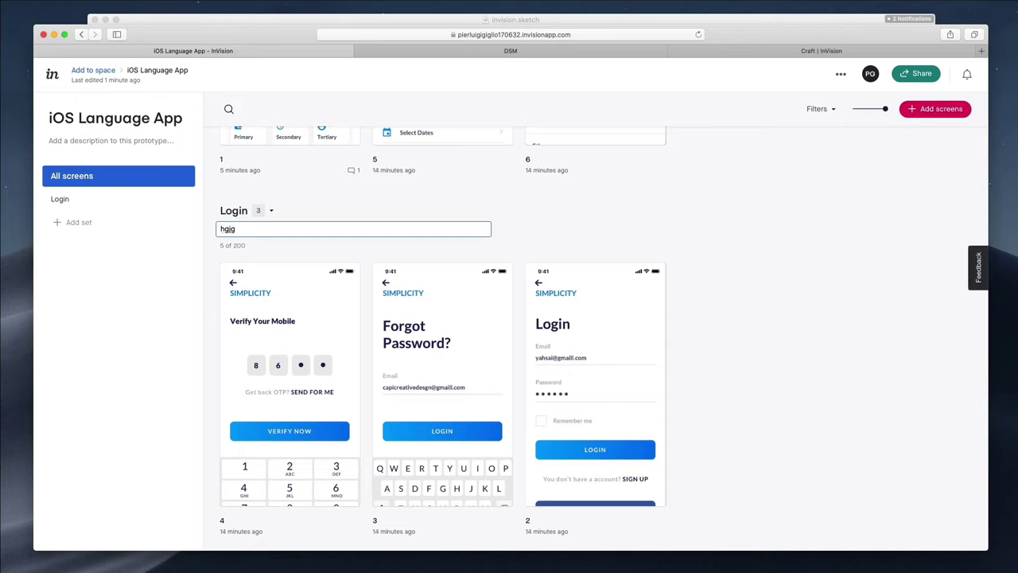
click(367, 205)
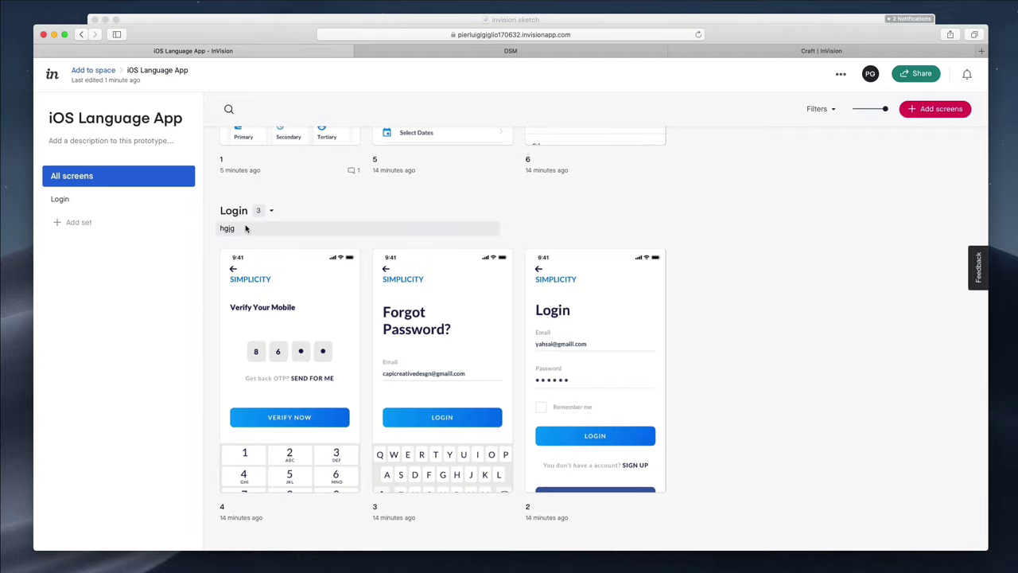
click(245, 228)
key(BackSpace)
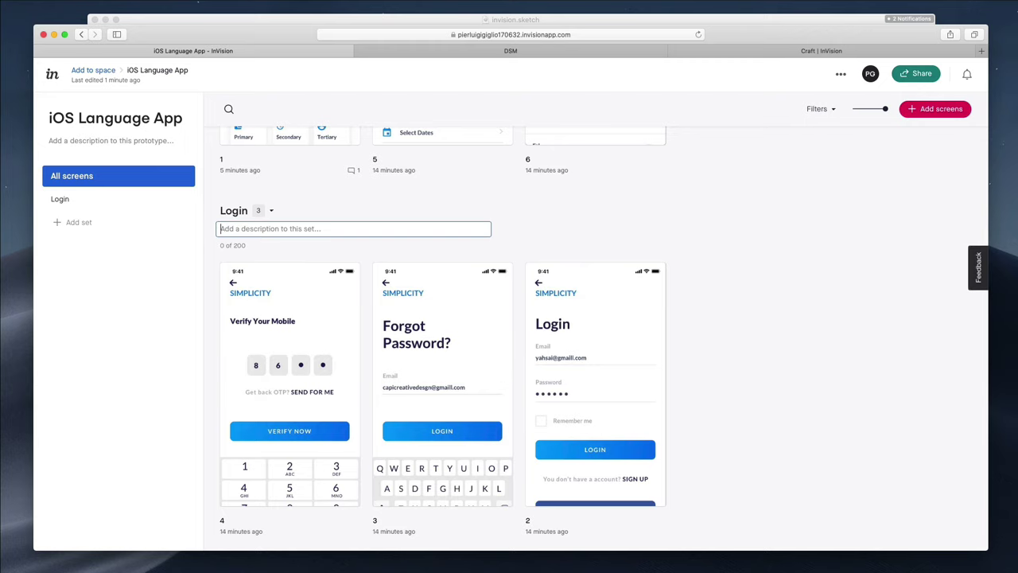
click(471, 197)
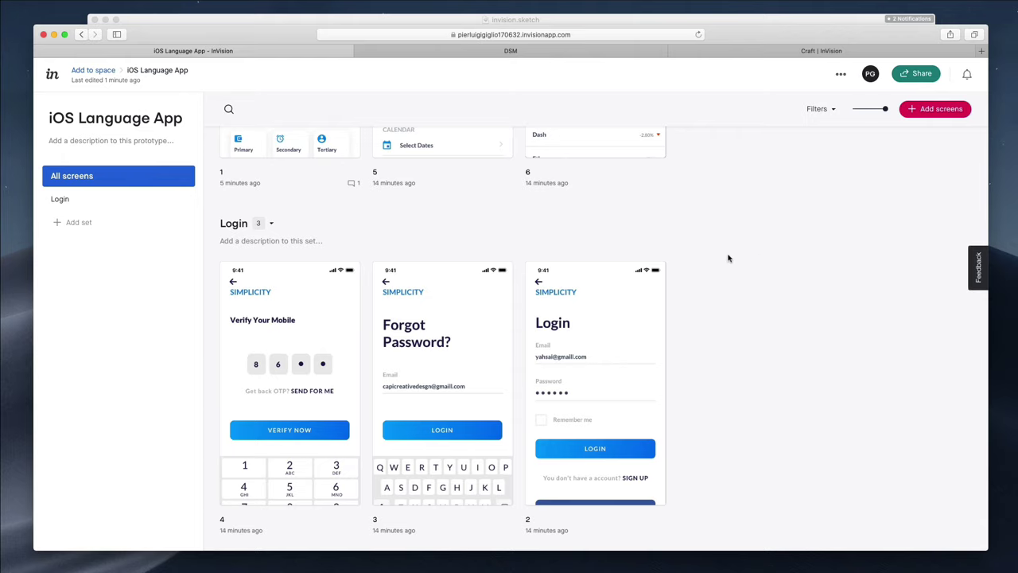
scroll(714, 228, up, 5)
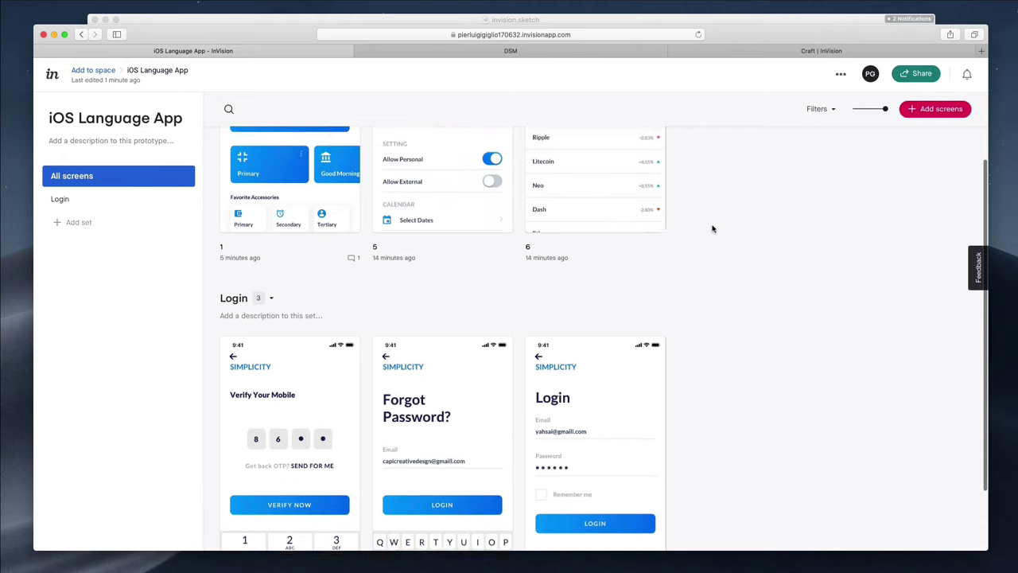
Dismiss the prototype's extra options and return to the Documents dashboard via the InVision logo
click(841, 74)
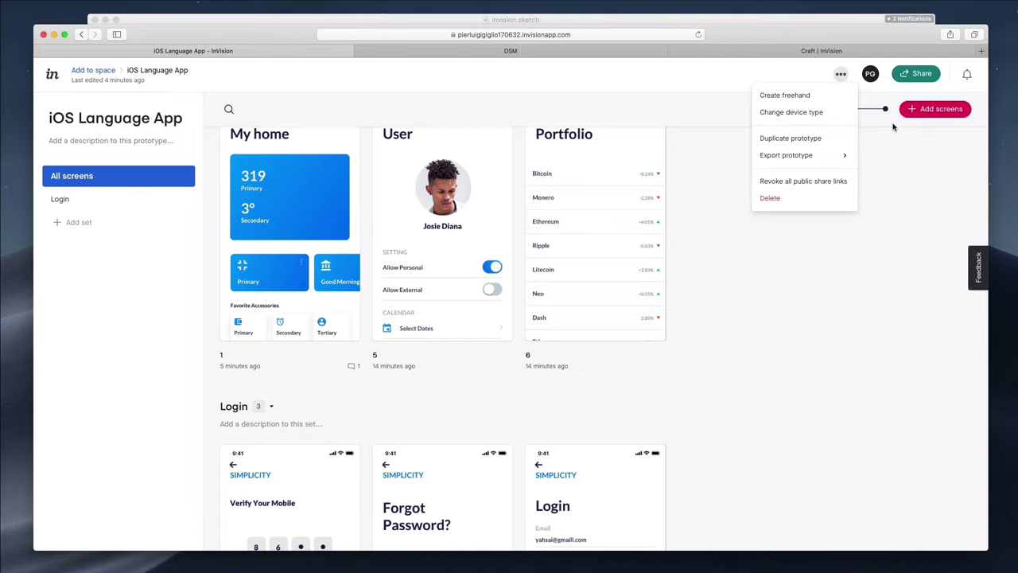
click(921, 151)
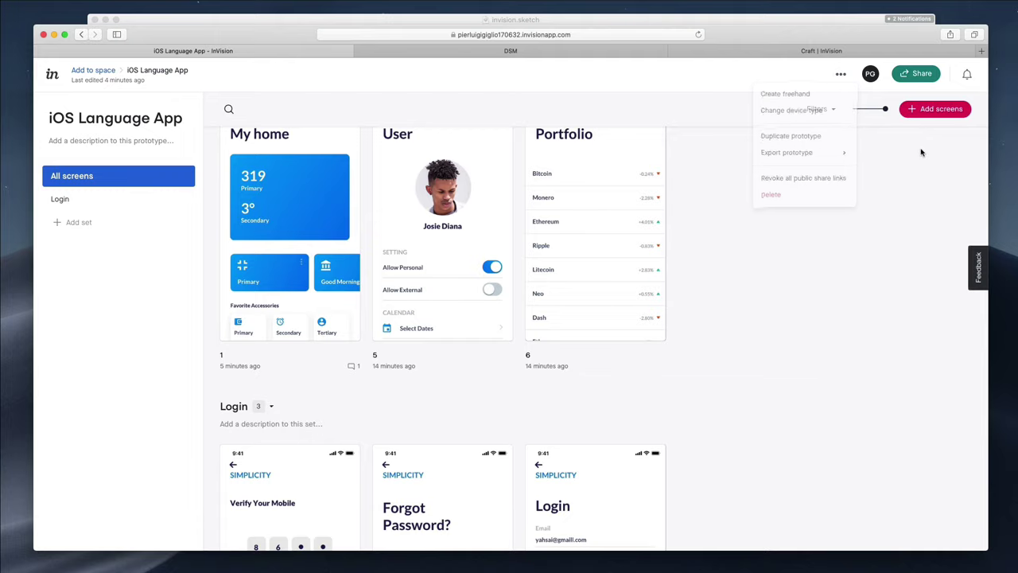
click(52, 75)
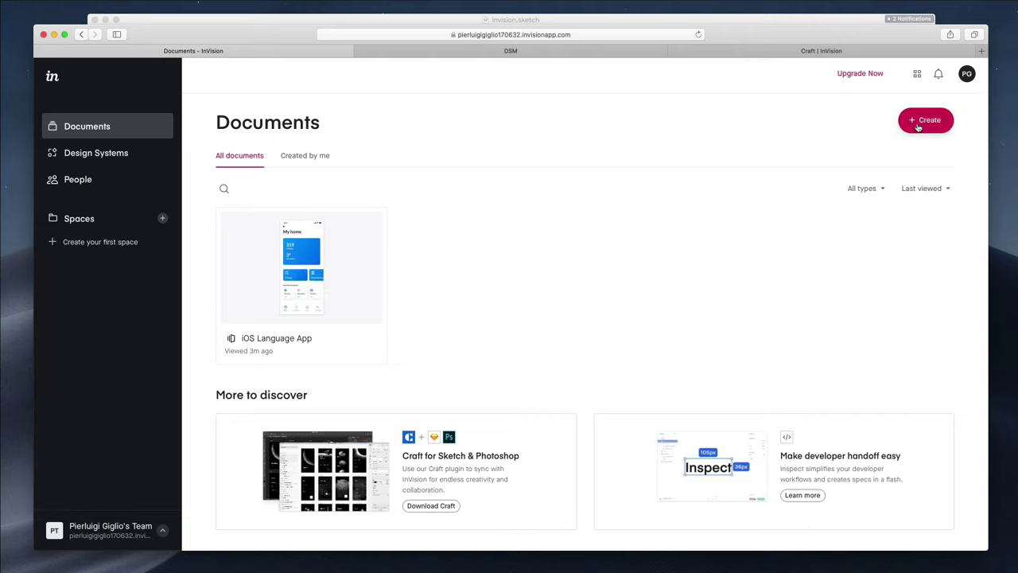
Create a new Freehand document named Project
click(921, 126)
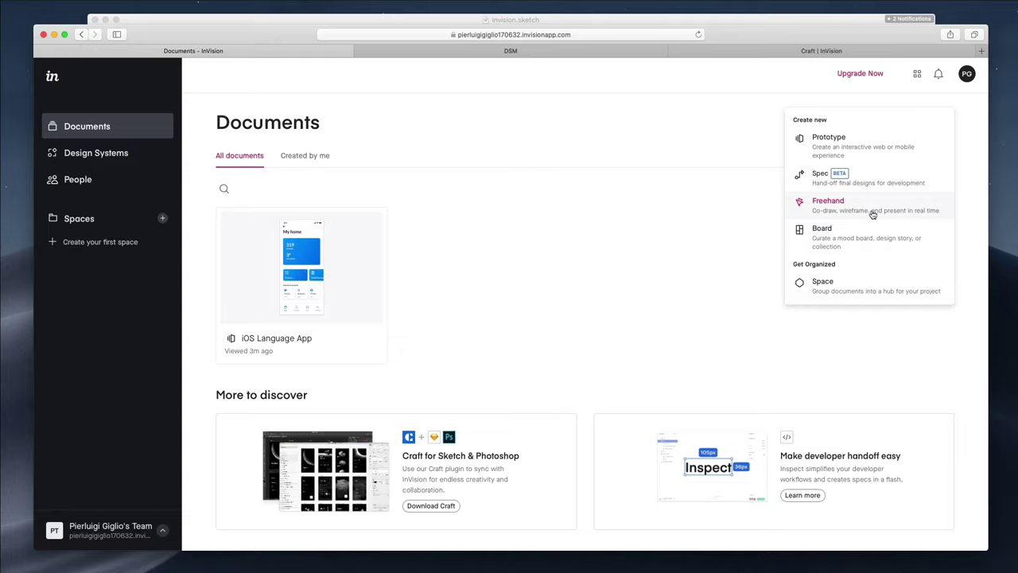
click(868, 213)
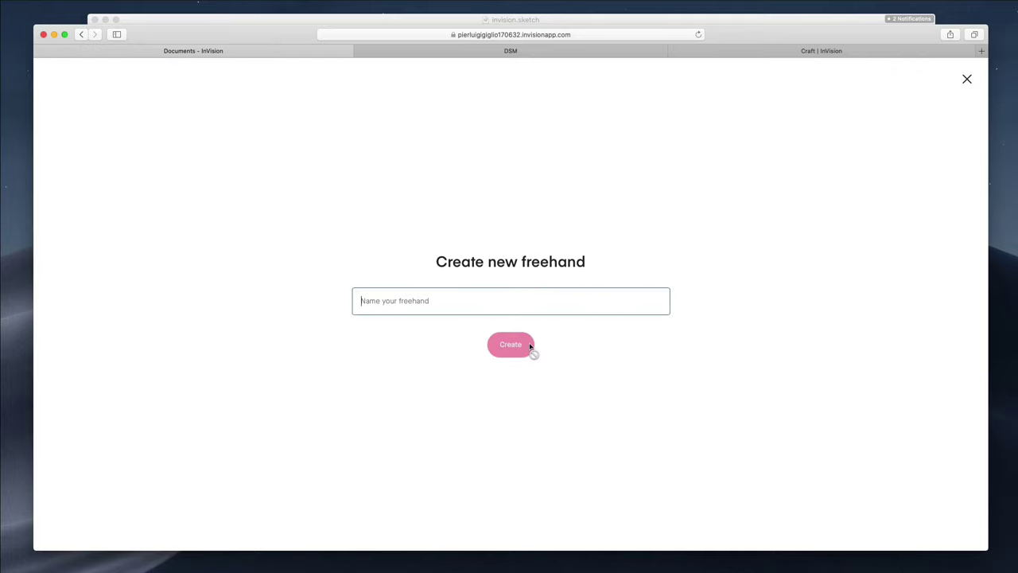
text(Project)
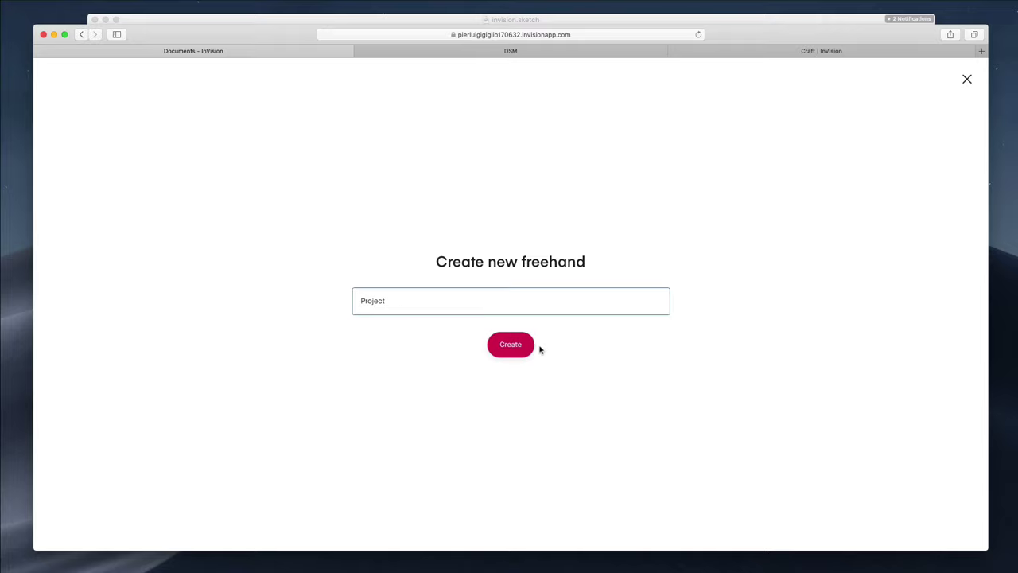
click(510, 348)
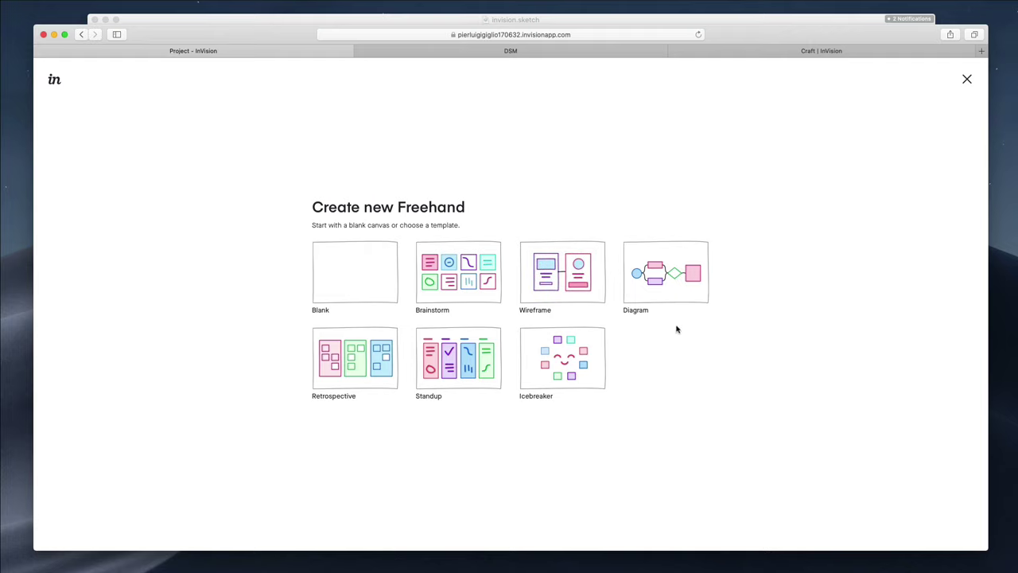
Start the whiteboard from the Wireframe template and sketch red pencil loops on the canvas
click(553, 282)
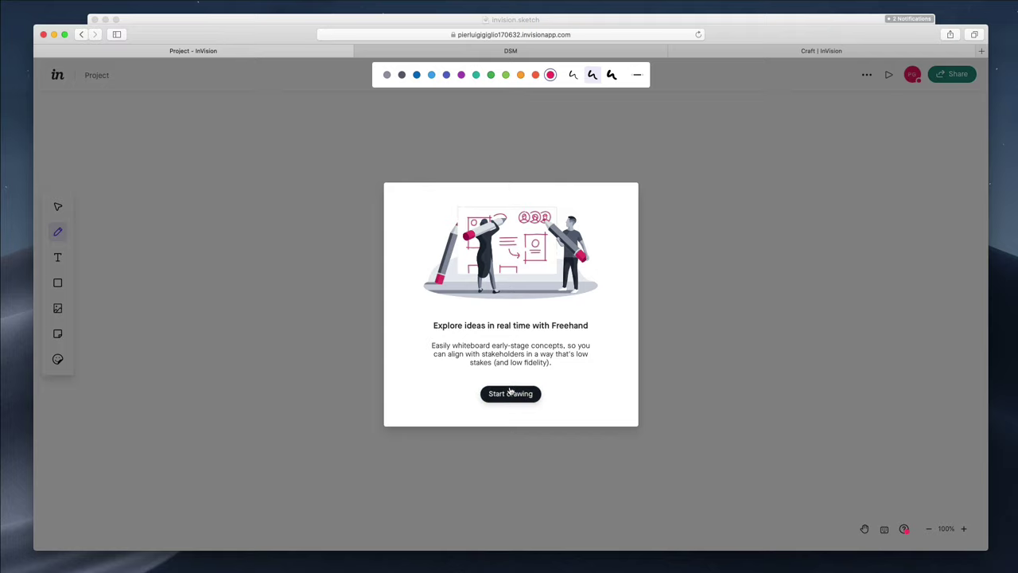
click(510, 391)
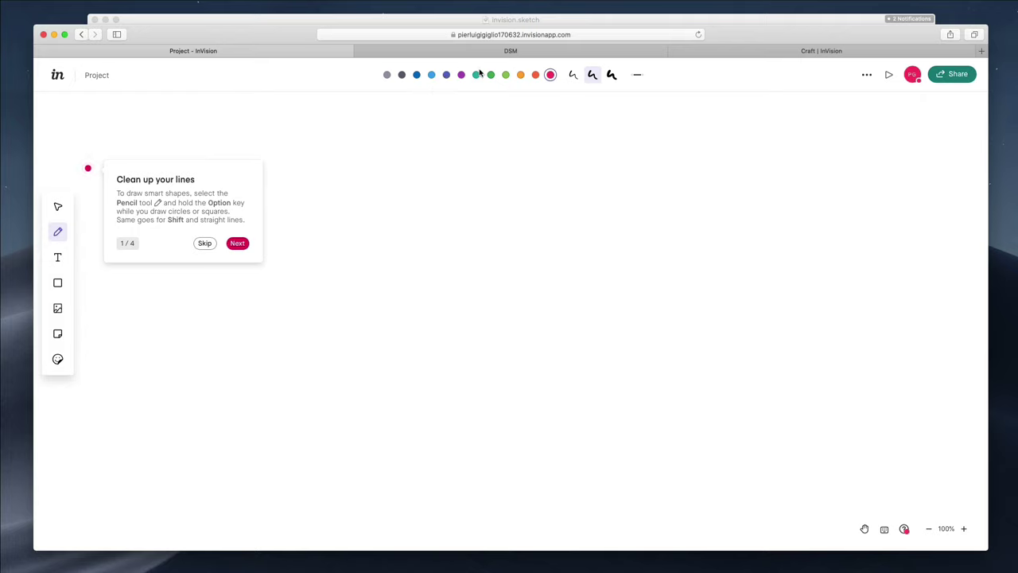
mouse_move(427, 213)
mouse_down()
mouse_move(413, 266)
mouse_move(476, 257)
mouse_move(437, 234)
mouse_up()
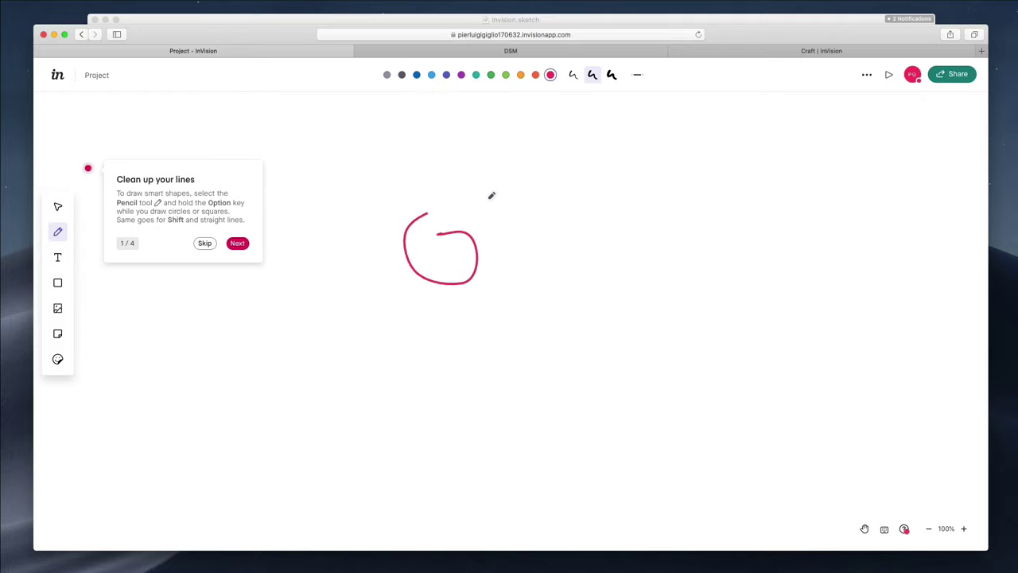
drag(469, 189, 511, 221)
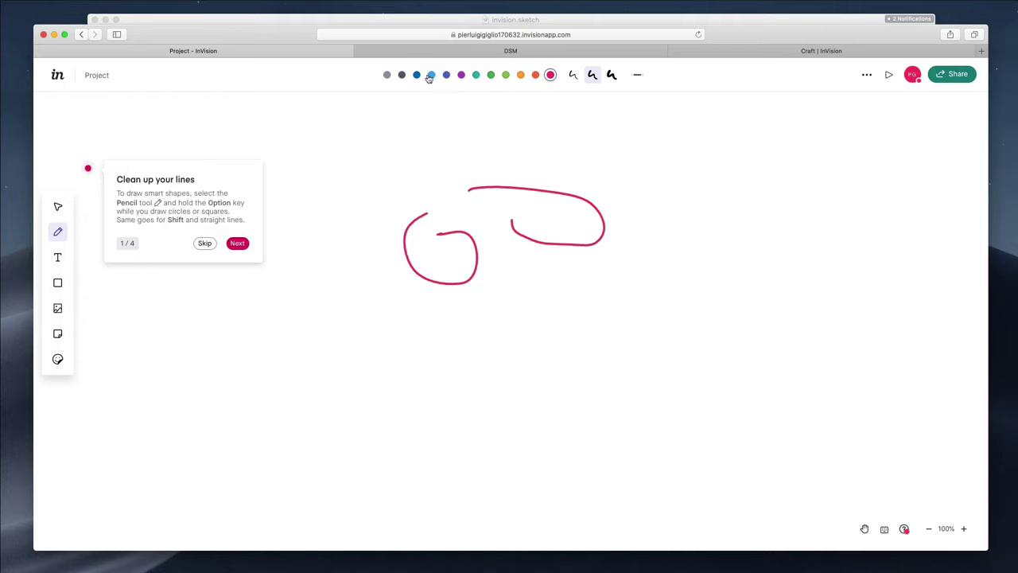
Switch the pencil to blue and draw a looping stroke with an arc above it
click(417, 74)
mouse_move(629, 182)
mouse_down()
mouse_move(652, 164)
mouse_move(759, 234)
mouse_move(666, 271)
mouse_move(648, 217)
mouse_up()
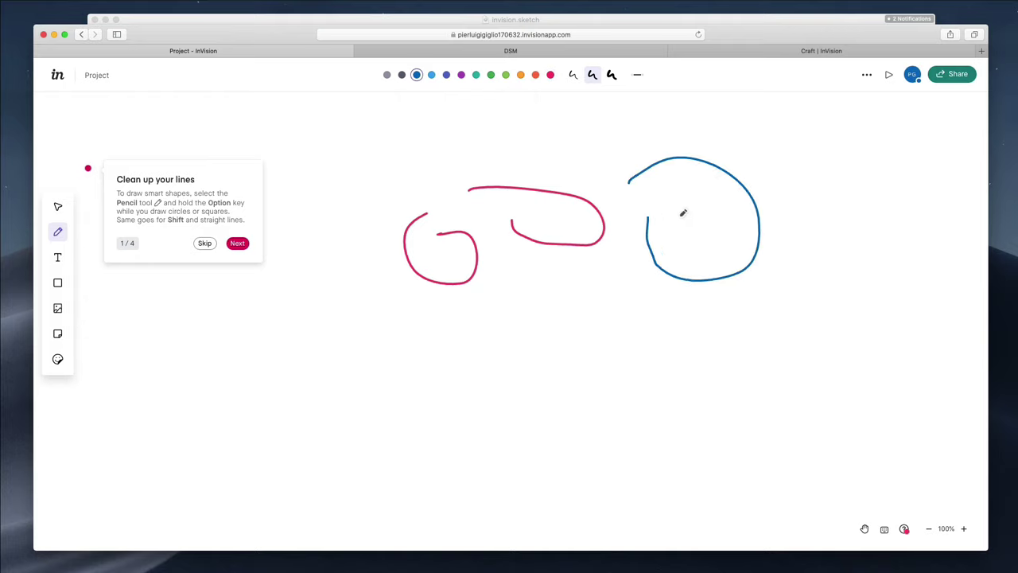
mouse_move(633, 150)
mouse_down()
mouse_move(573, 120)
mouse_move(573, 154)
mouse_up()
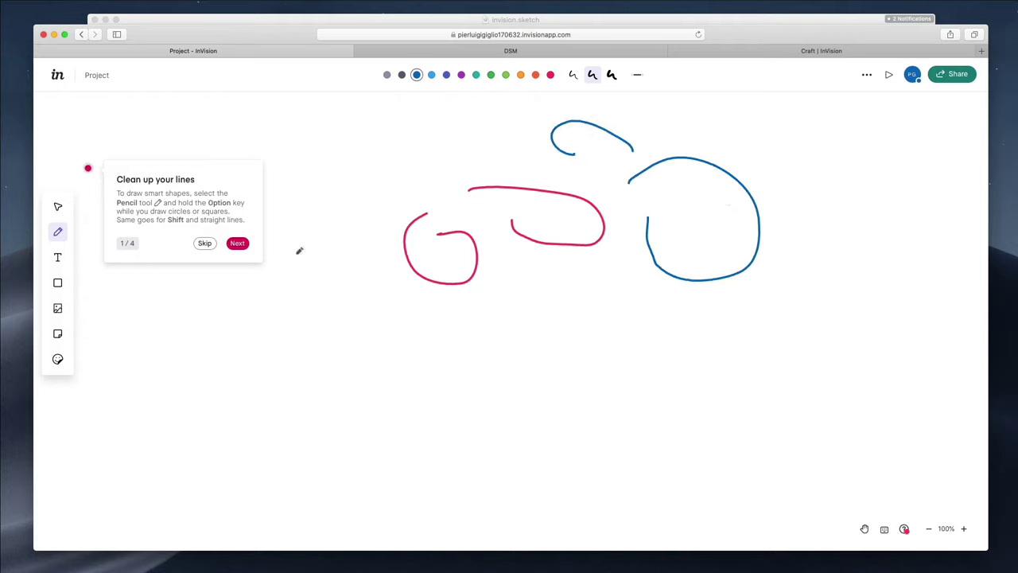
click(62, 264)
Add the text line 'djksahsajkdhskjhdakss' below the sketches
click(276, 339)
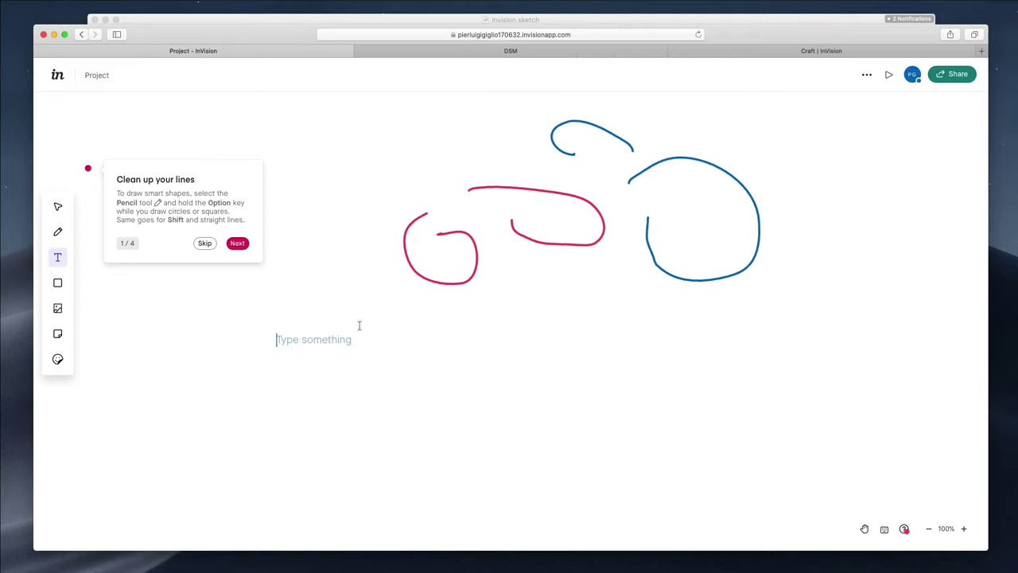
text(djksahsajkdhskjhdakss)
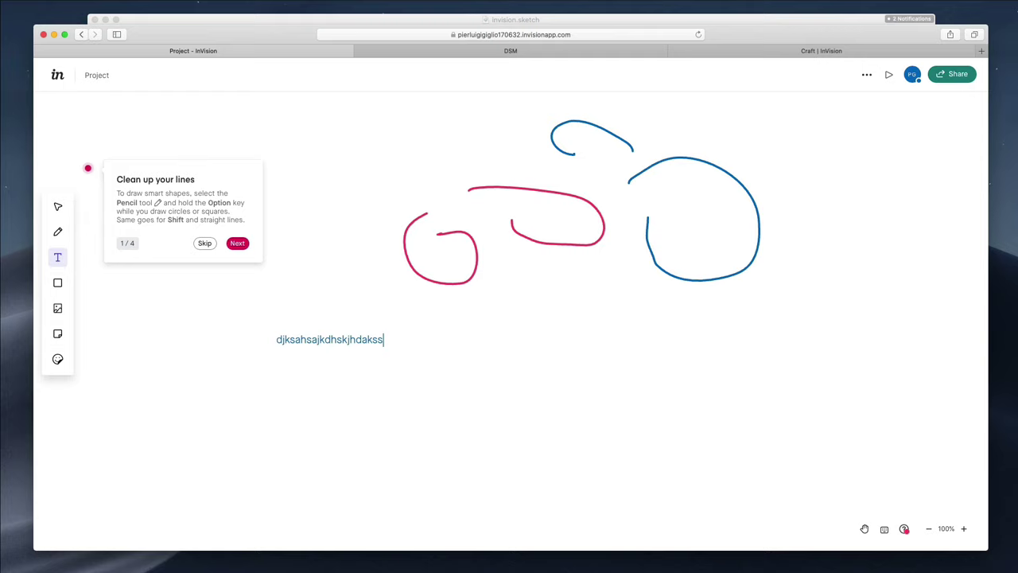
key(Escape)
Draw a blue rectangle, an ellipse to its right and a straight line above the ellipse
click(57, 283)
drag(430, 328, 571, 457)
click(92, 279)
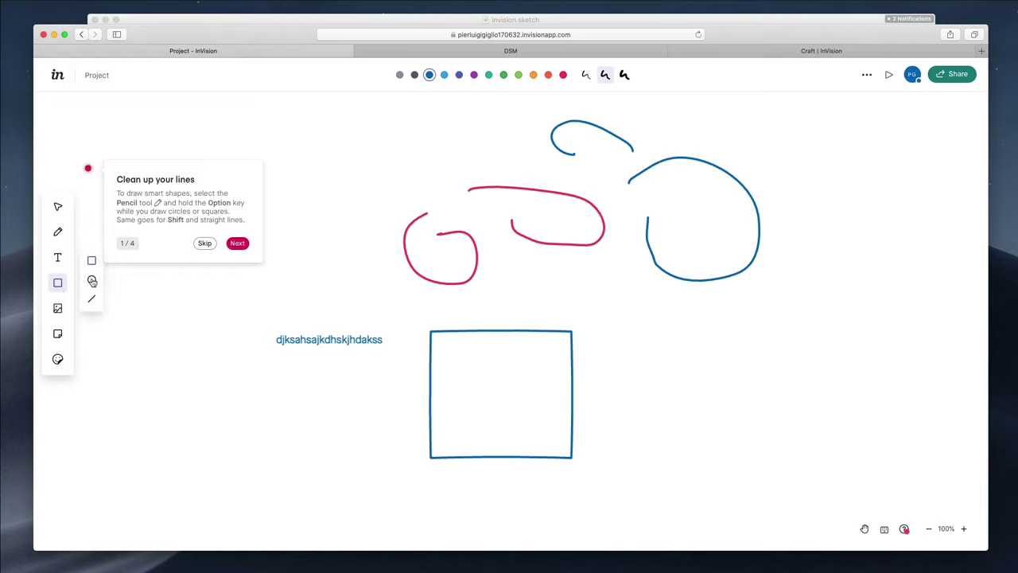
drag(599, 342, 734, 430)
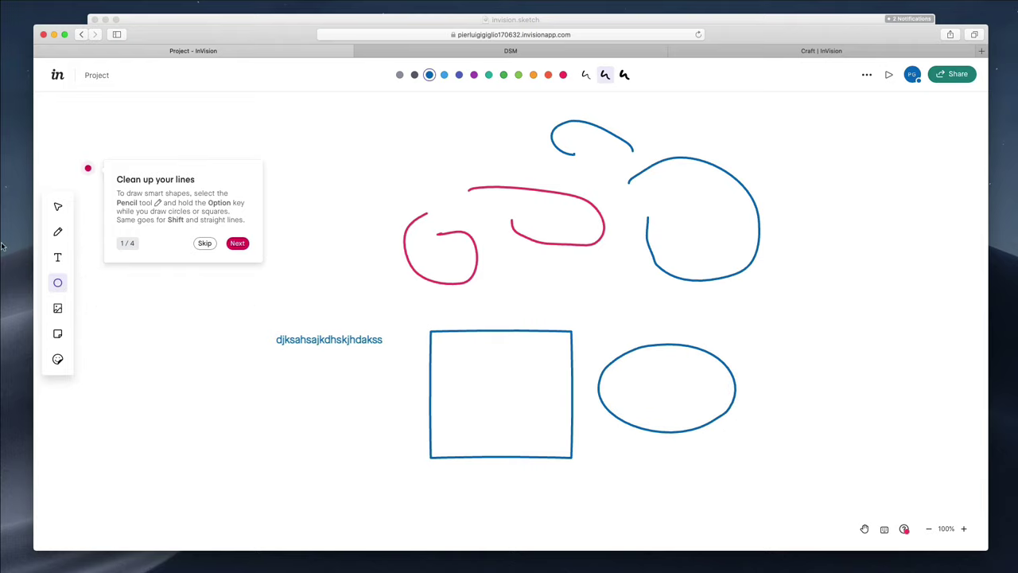
click(57, 285)
click(92, 299)
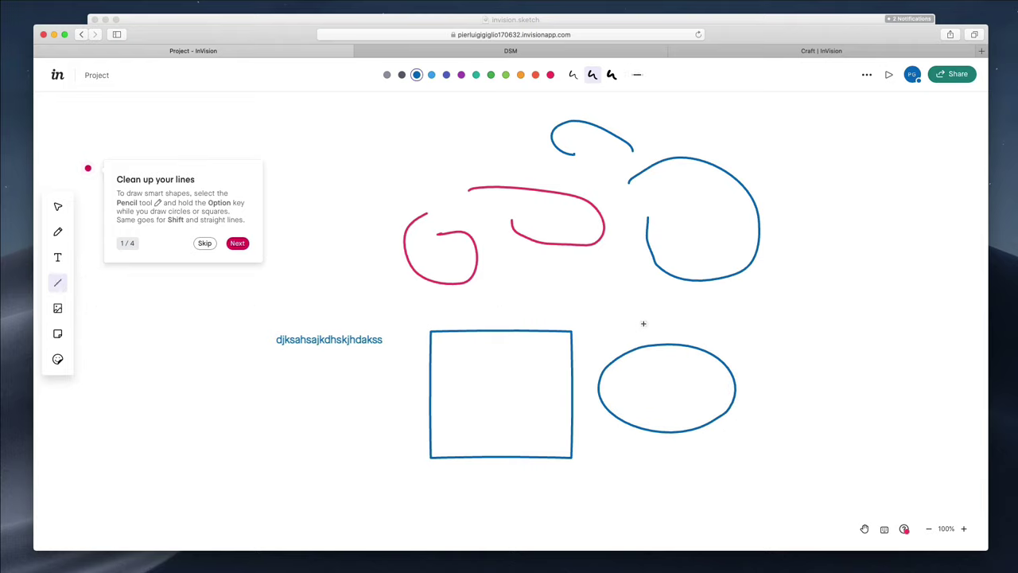
drag(643, 323, 813, 299)
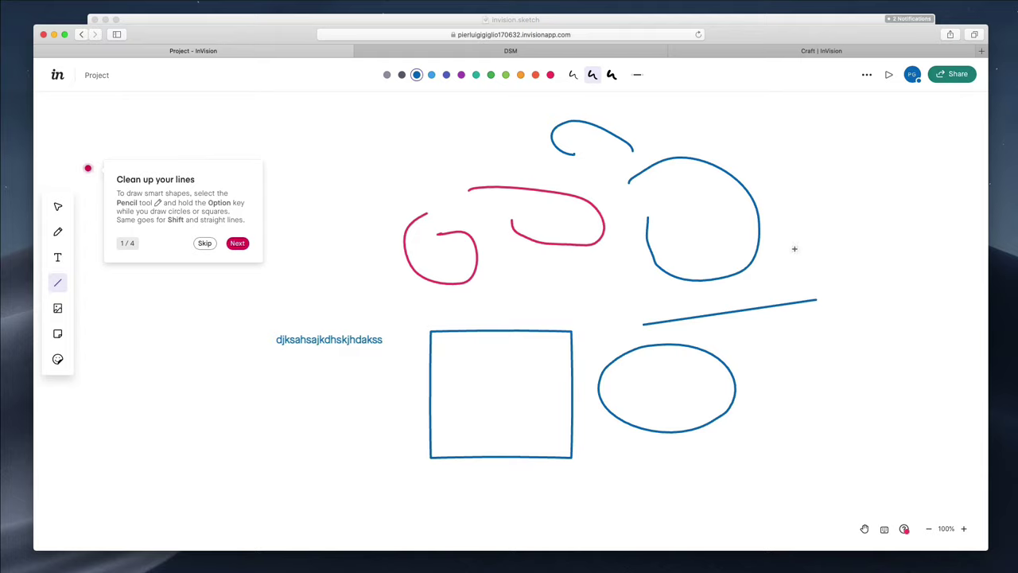
Open the Project whiteboard's Share panel and scroll through its options
click(958, 76)
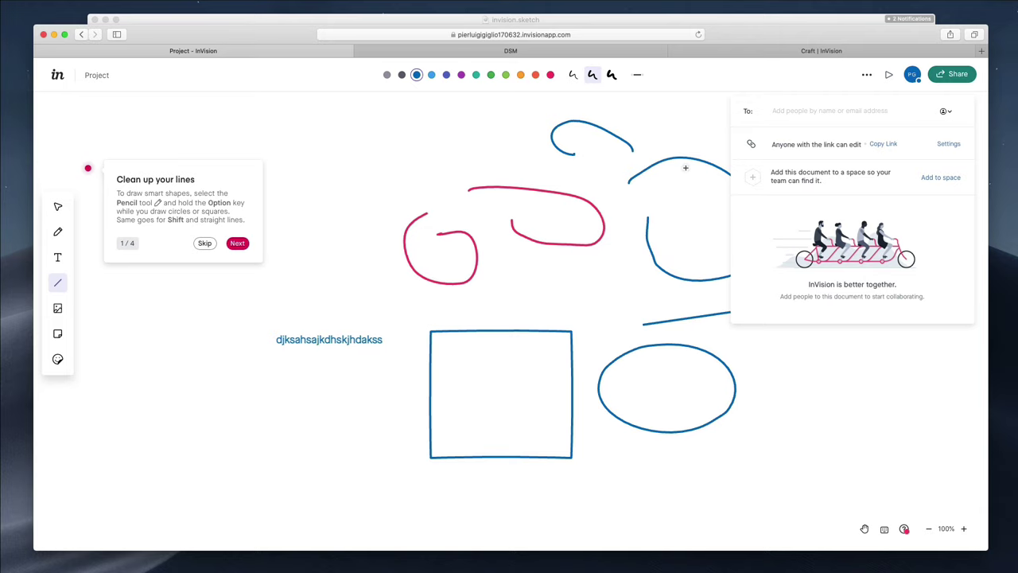
scroll(606, 248, right, 5)
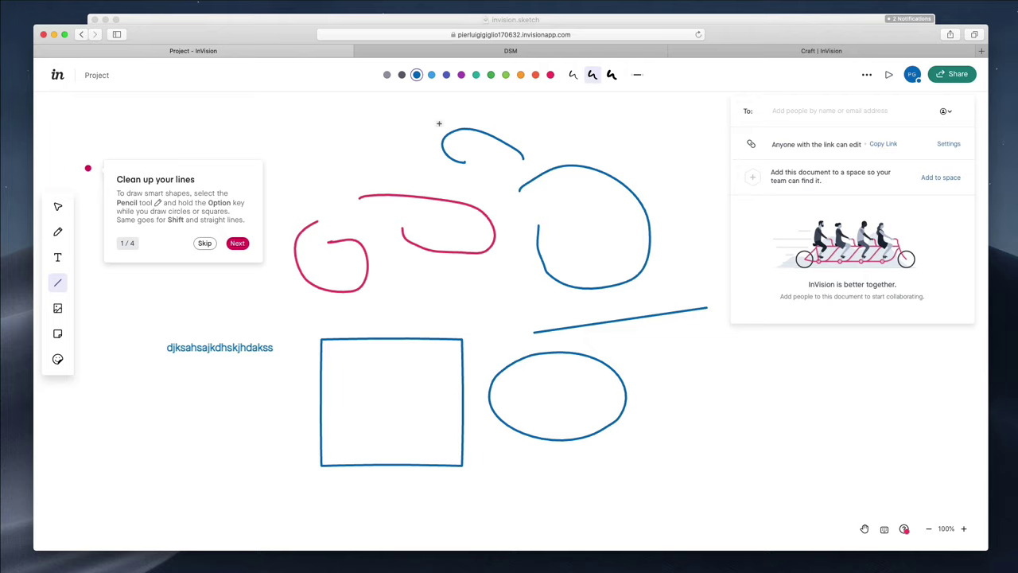
scroll(489, 255, right, 1)
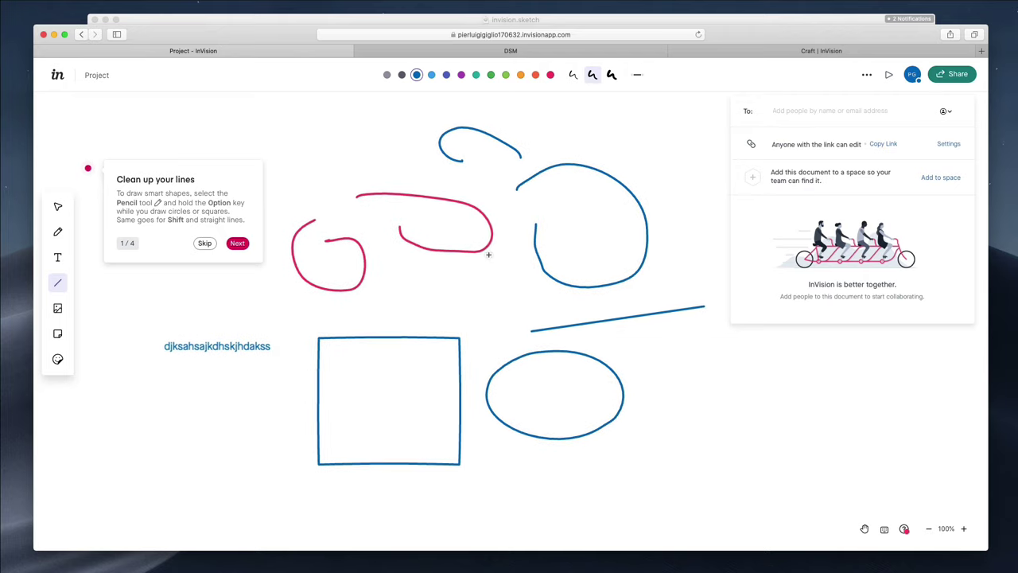
scroll(557, 222, left, 1)
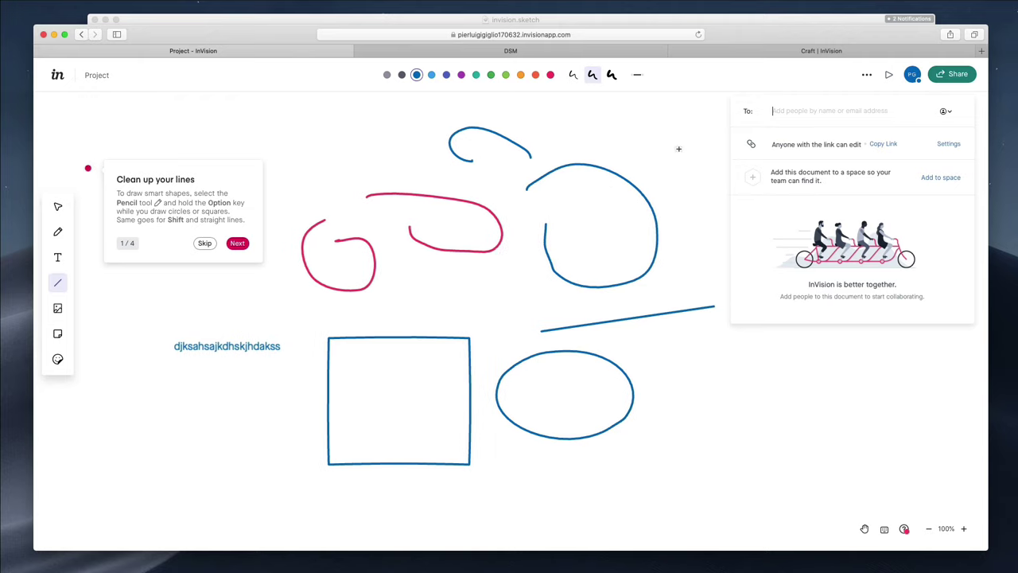
scroll(641, 197, right, 1)
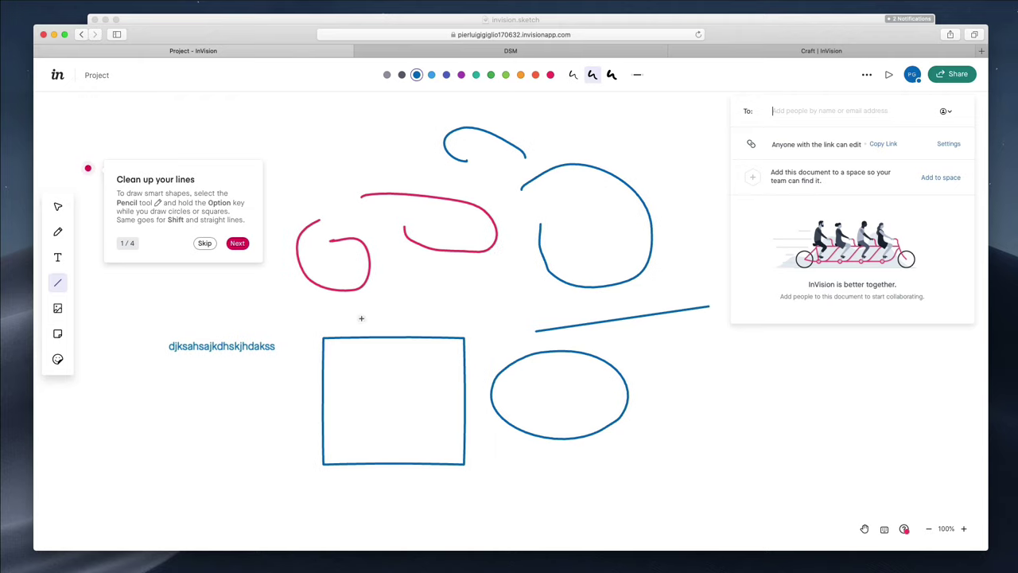
Draw a diagonal blue line at the lower left of the whiteboard
click(58, 308)
click(269, 509)
drag(149, 412, 253, 480)
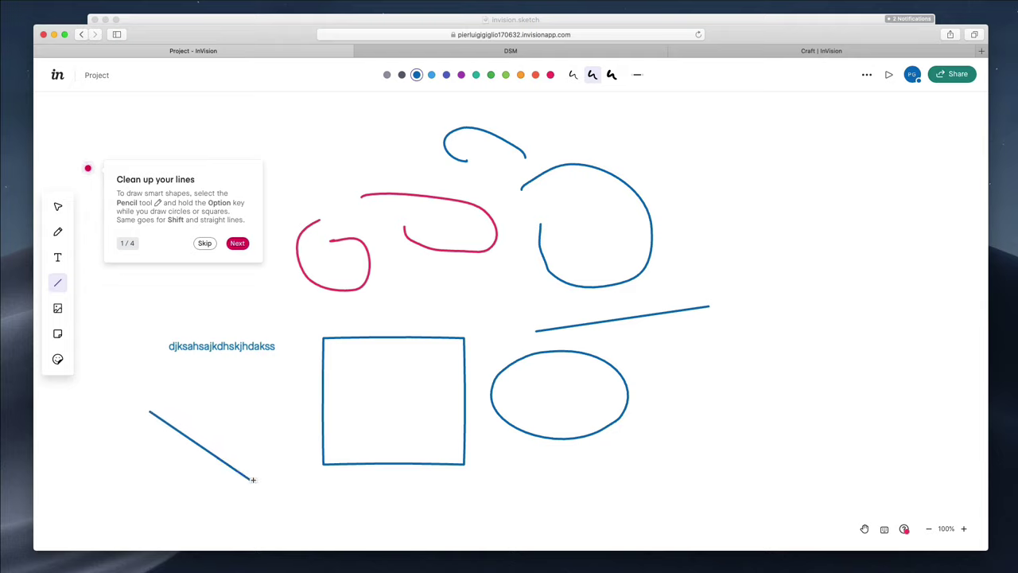
Place a blue sticky note at the top of the whiteboard
click(57, 334)
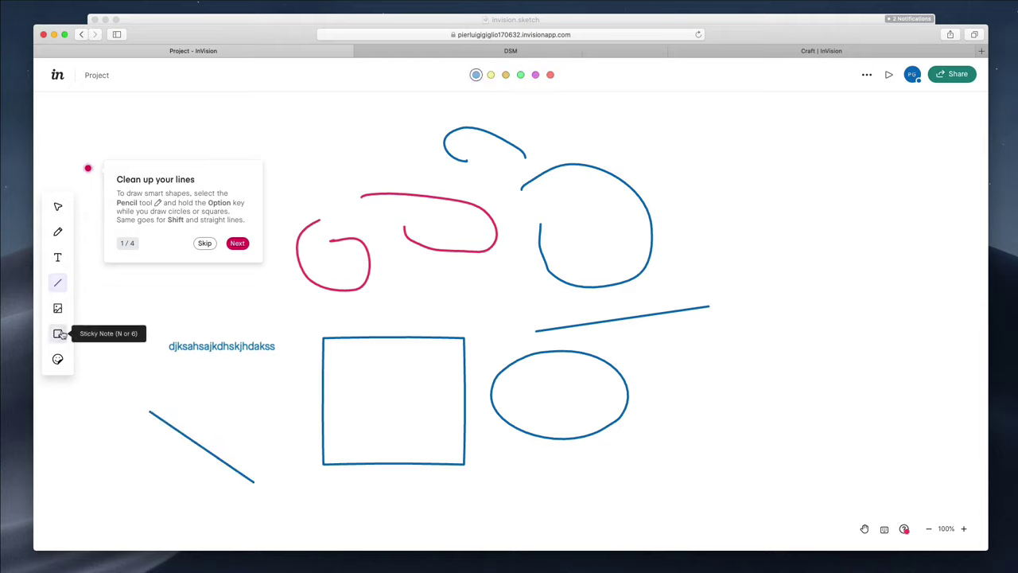
click(320, 120)
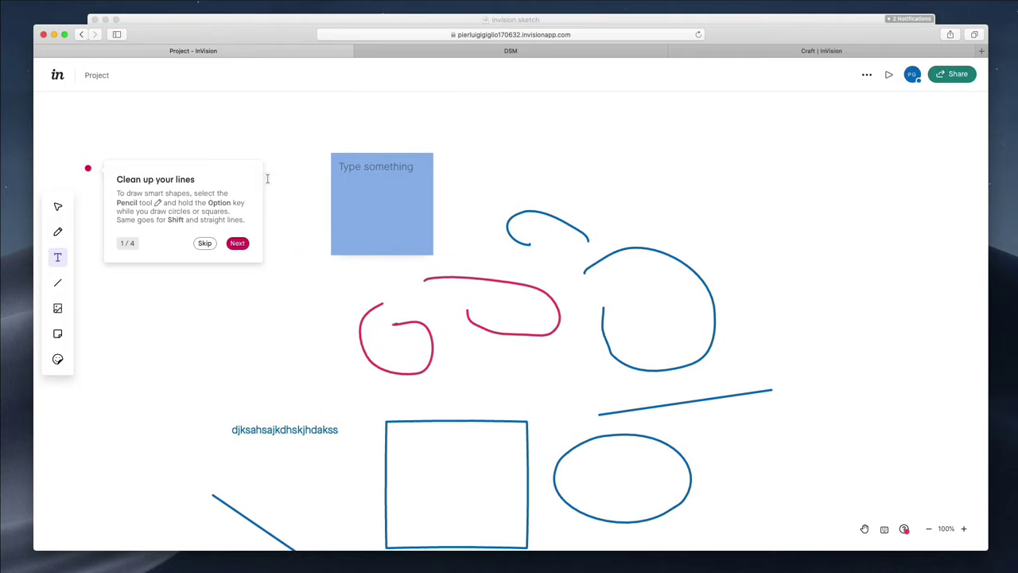
scroll(291, 159, right, 1)
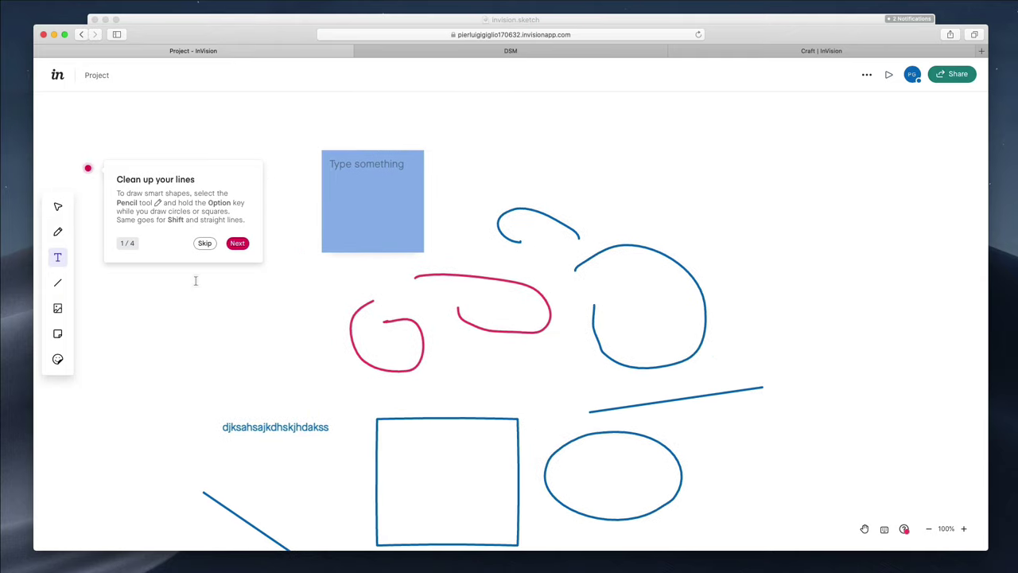
scroll(498, 230, right, 3)
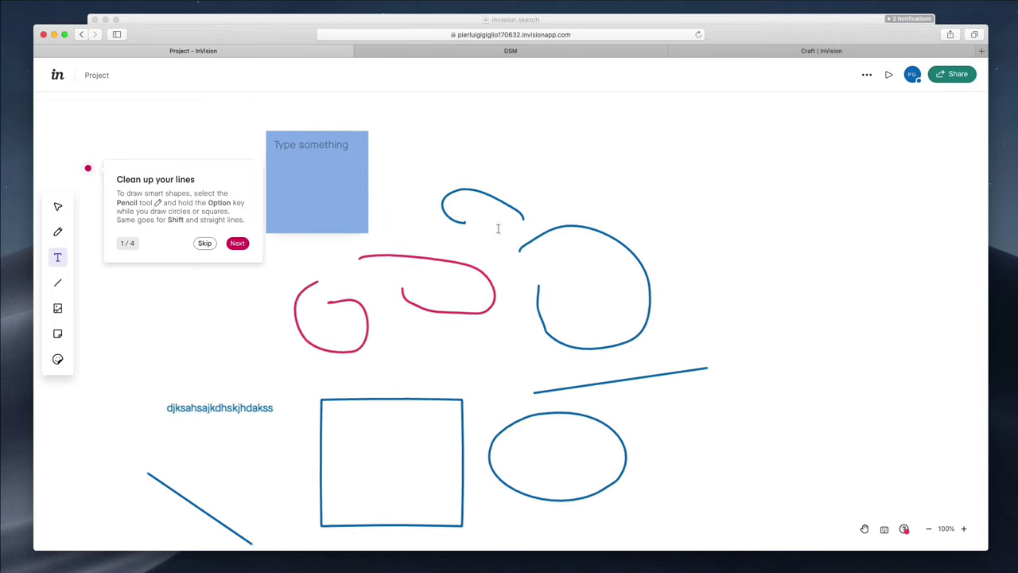
scroll(498, 229, left, 2)
scroll(498, 230, down, 1)
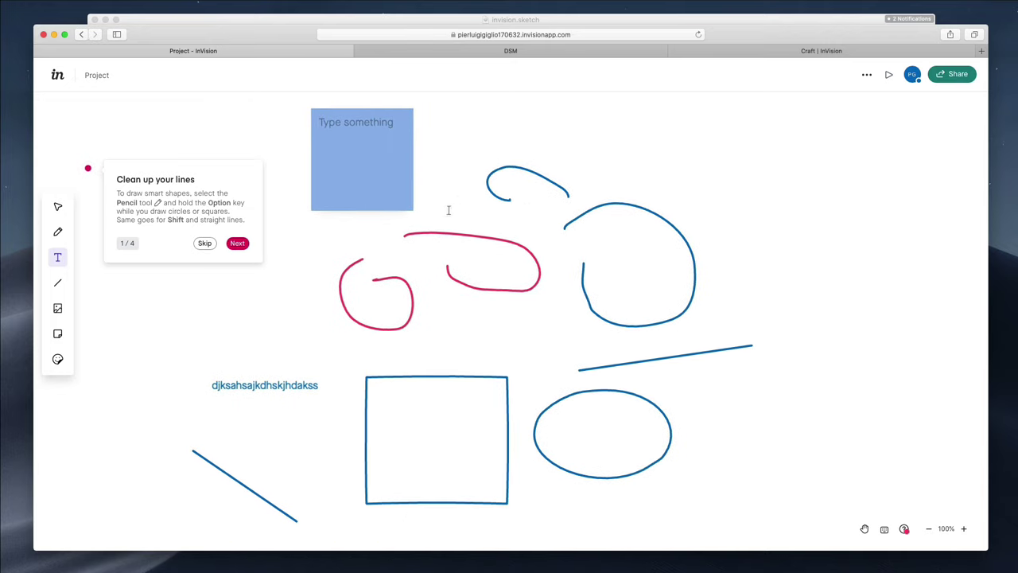
scroll(482, 222, left, 2)
scroll(482, 222, down, 1)
scroll(728, 206, up, 1)
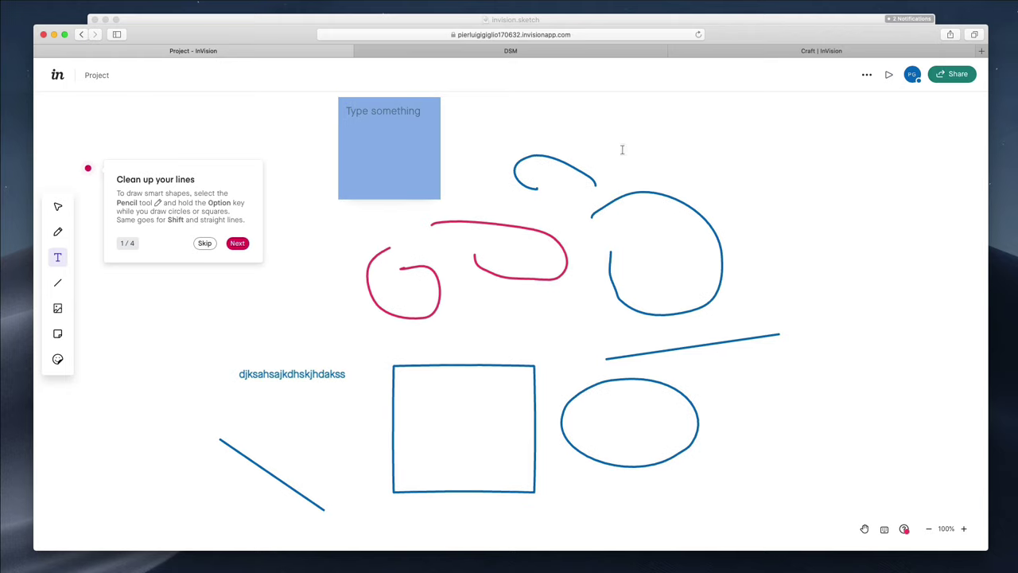
scroll(722, 149, left, 1)
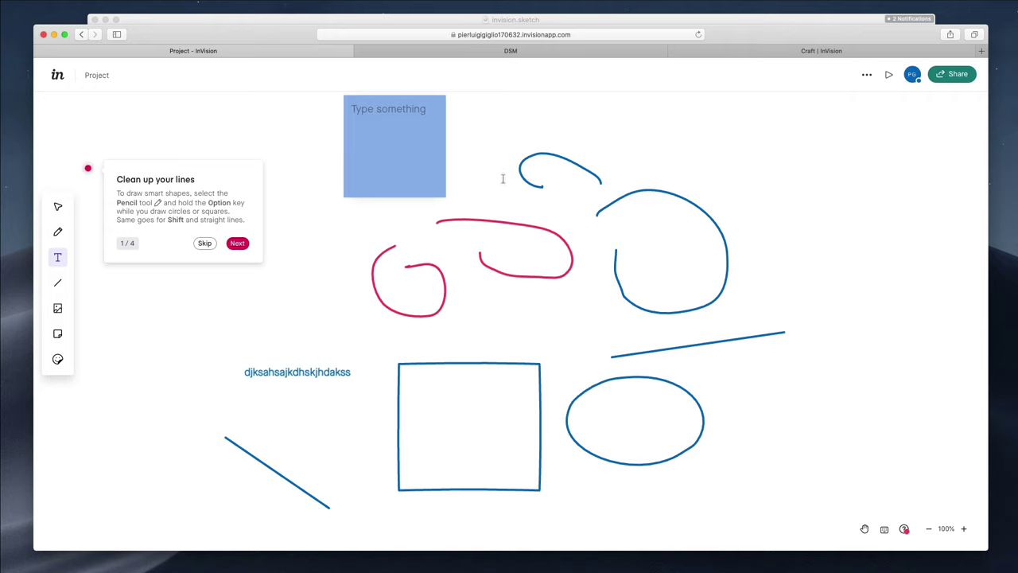
scroll(279, 286, right, 1)
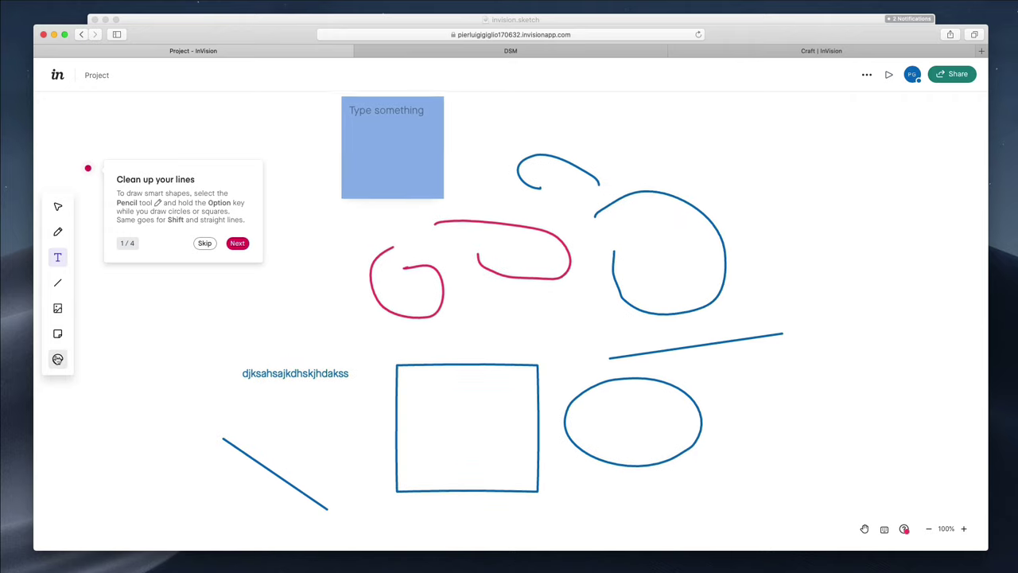
Place a grinning emoji reaction near the text, then select the blue rectangle
click(57, 360)
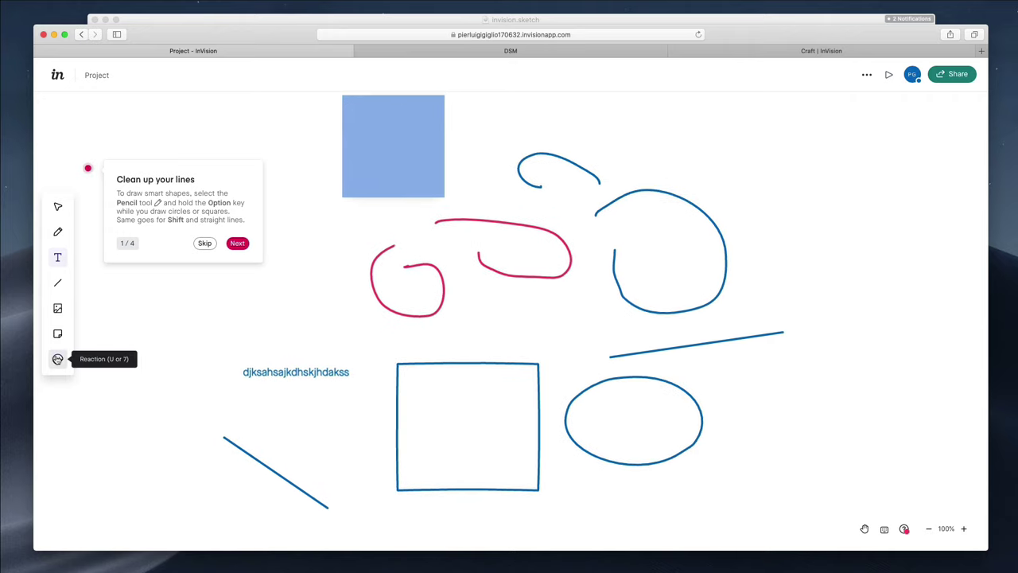
click(170, 334)
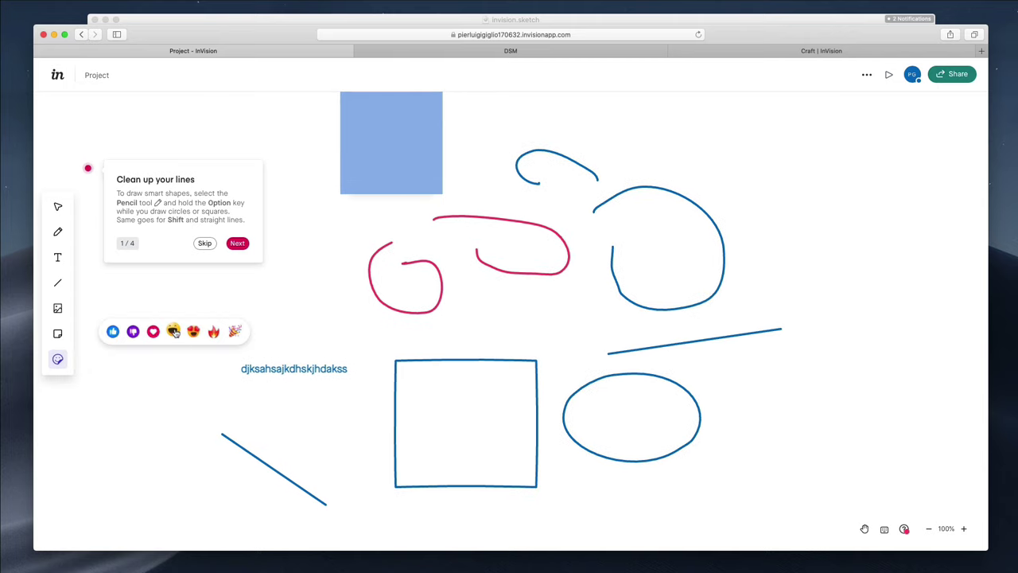
click(173, 331)
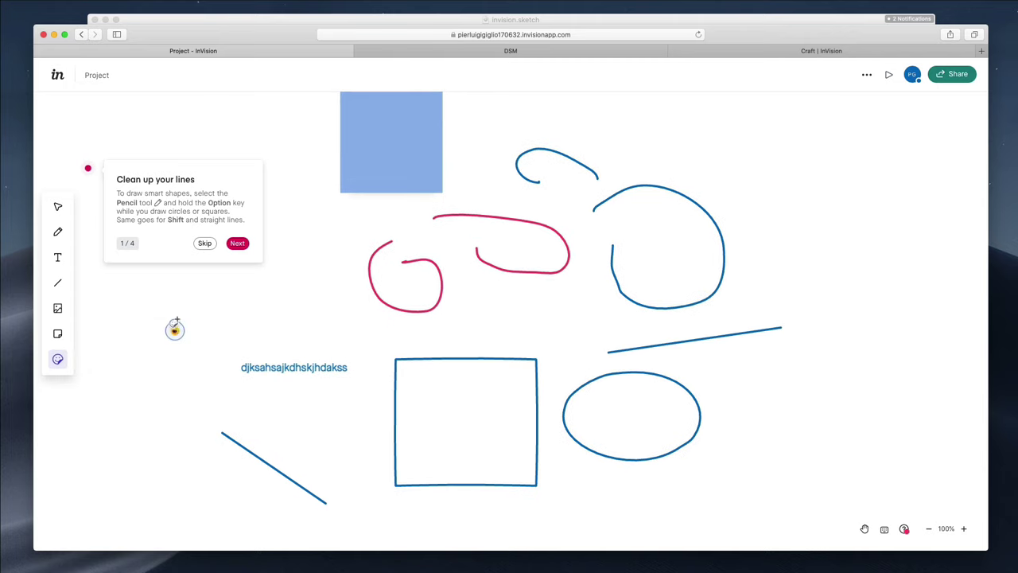
click(59, 207)
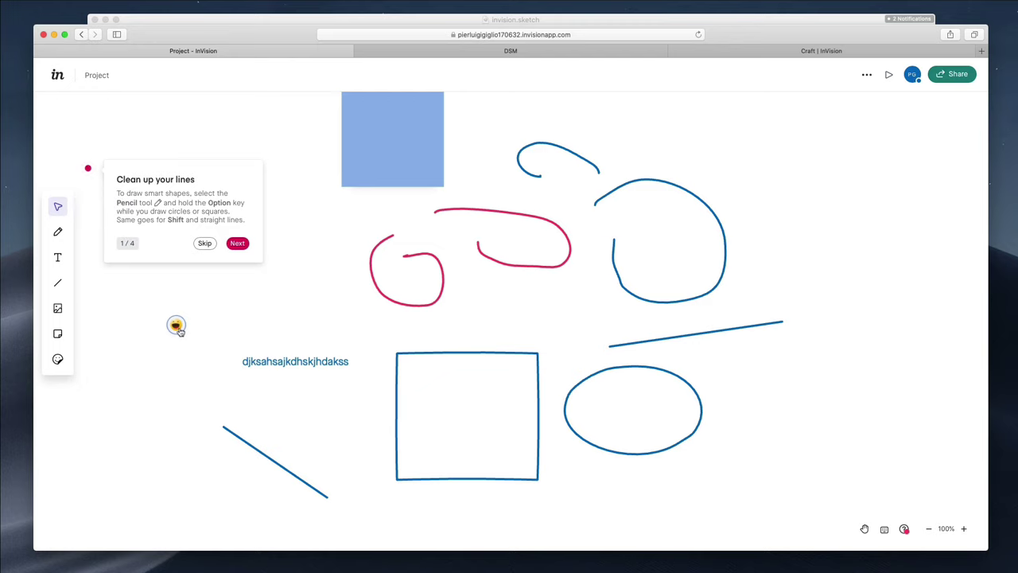
scroll(196, 341, down, 1)
click(468, 352)
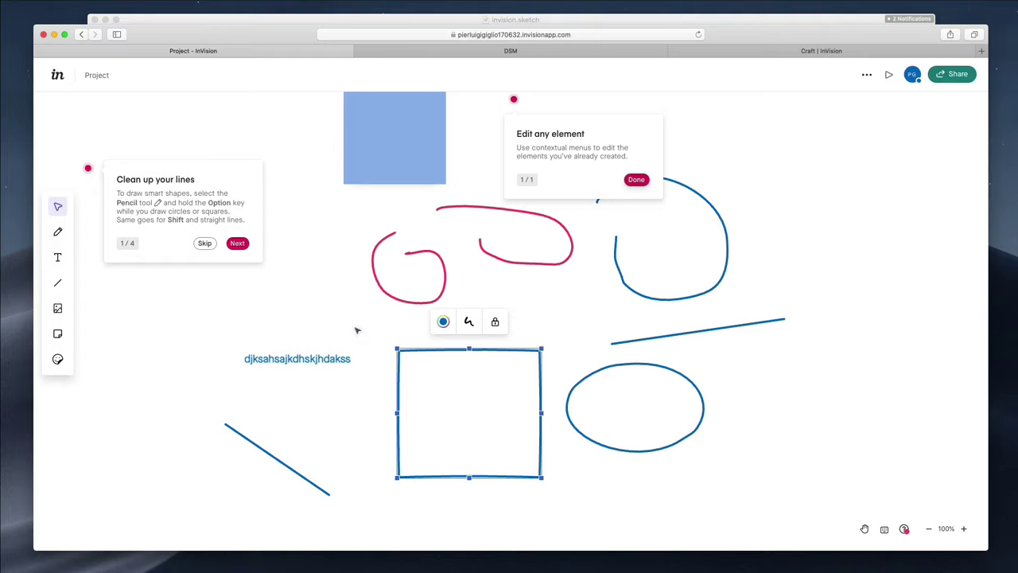
Marquee-select every sketch, shape, text and sticky note and delete them all
scroll(357, 331, left, 3)
scroll(357, 330, up, 2)
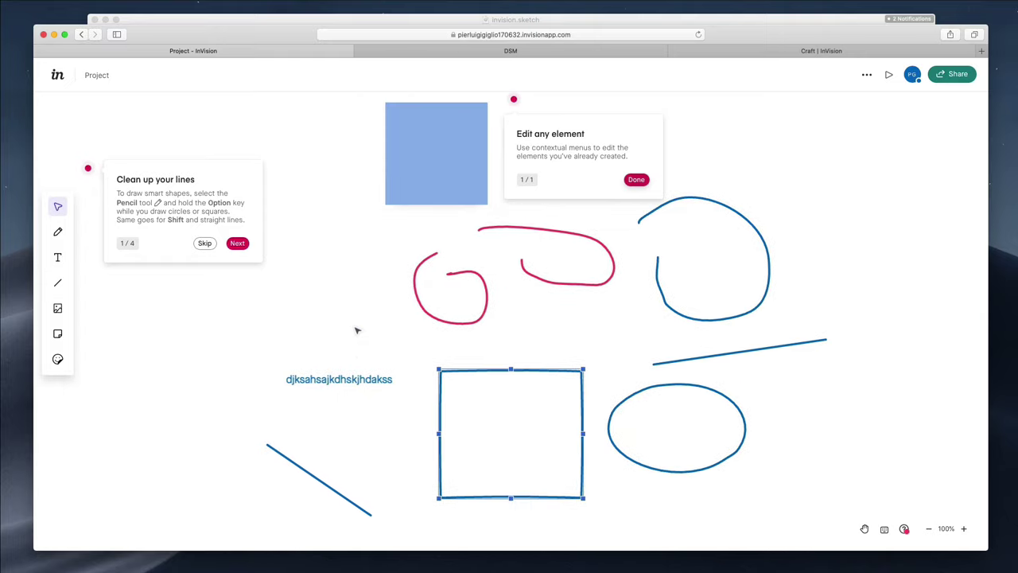
drag(290, 147, 842, 553)
key(Delete)
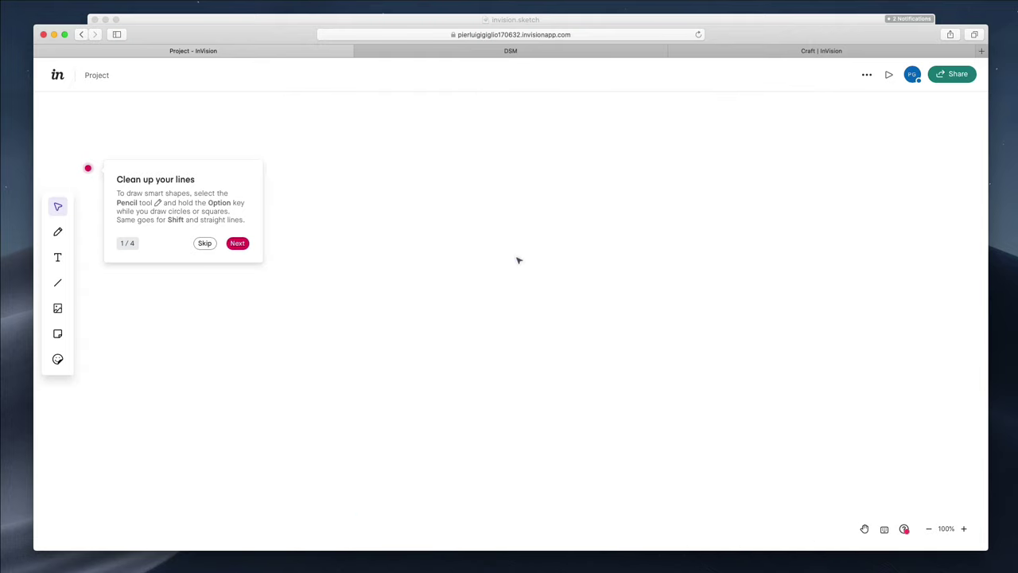
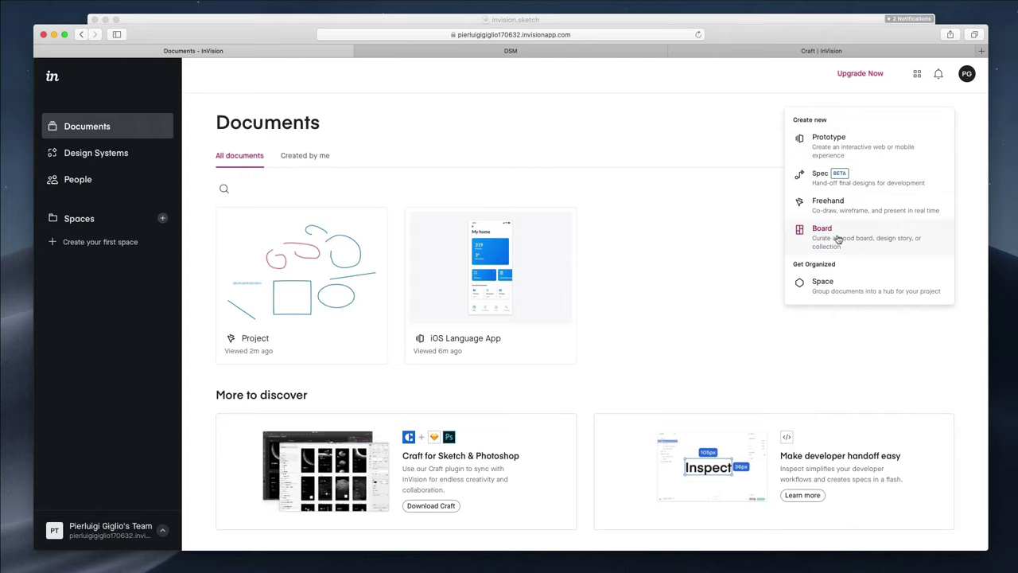
Create an empty InVision board named 'First', then switch to the DSM browser tab
click(838, 239)
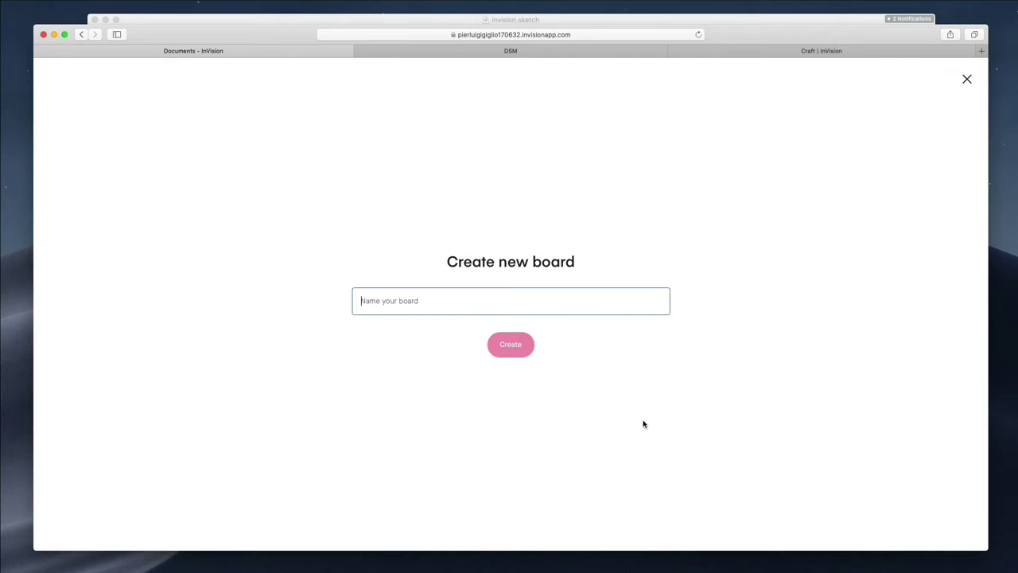
text(Fir)
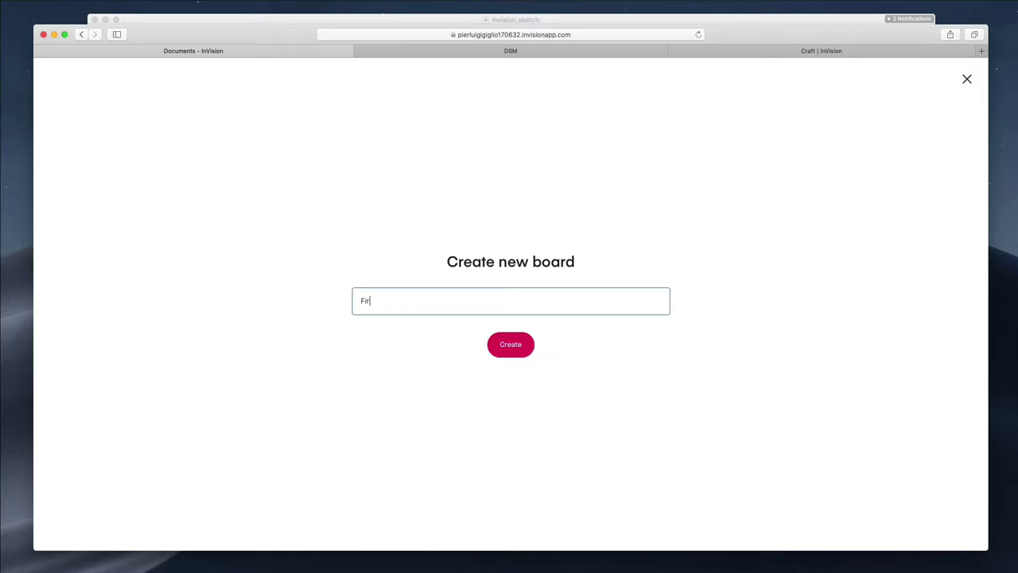
text(st)
click(510, 344)
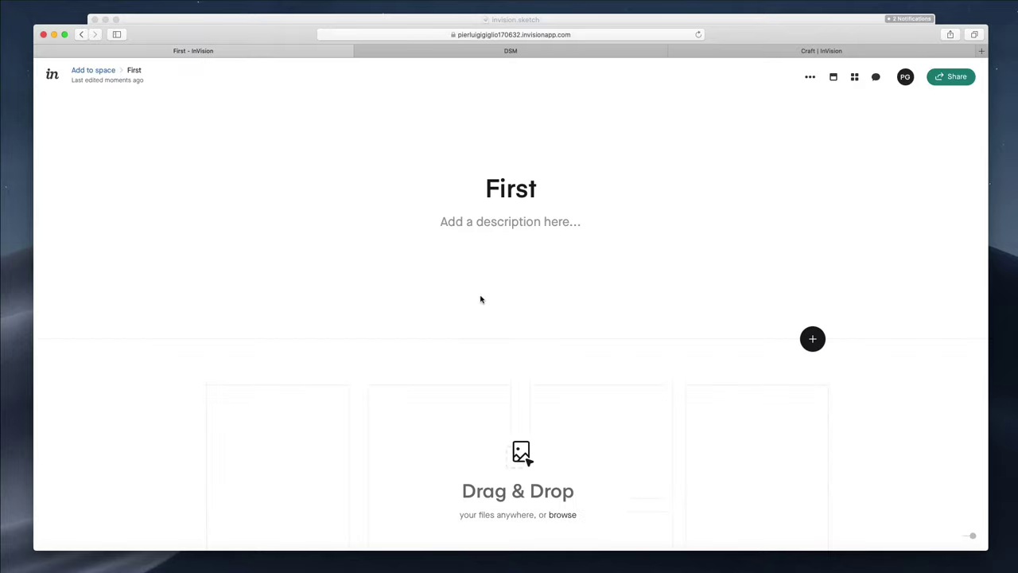
scroll(503, 272, down, 5)
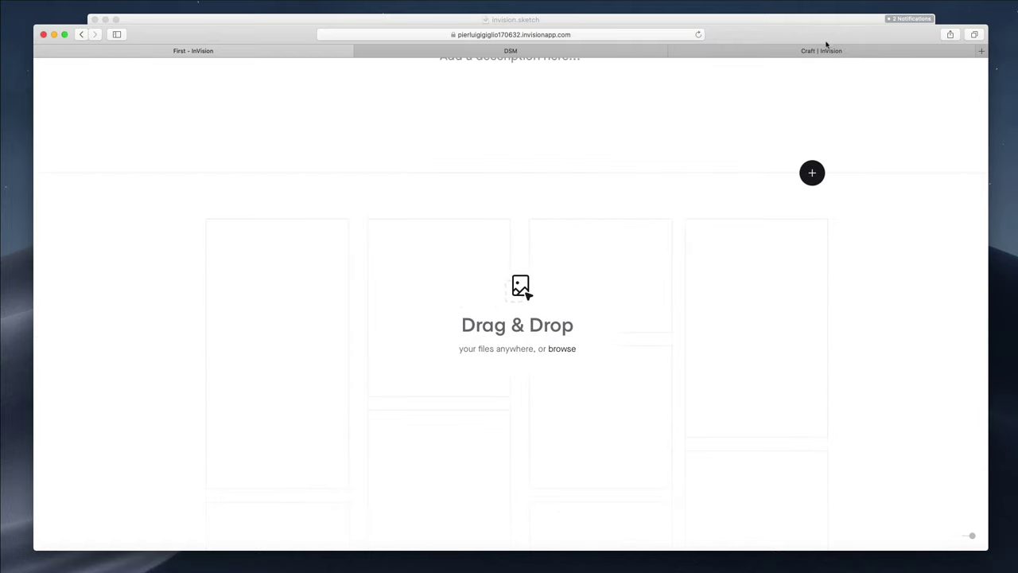
click(508, 51)
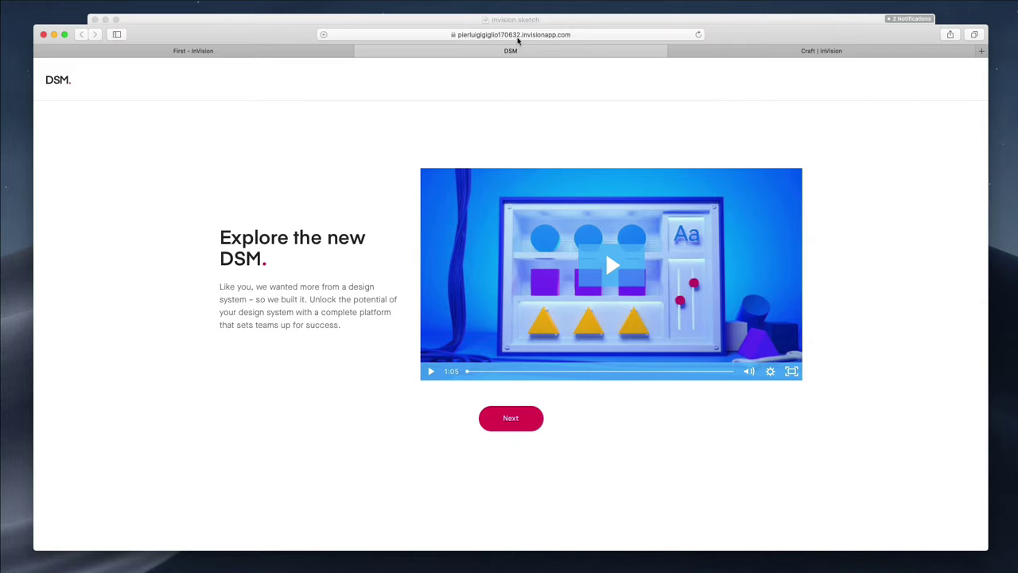
Load unsplash.com in its own browser window beside the window showing the First board
click(518, 38)
text(unsplash)
key(Return)
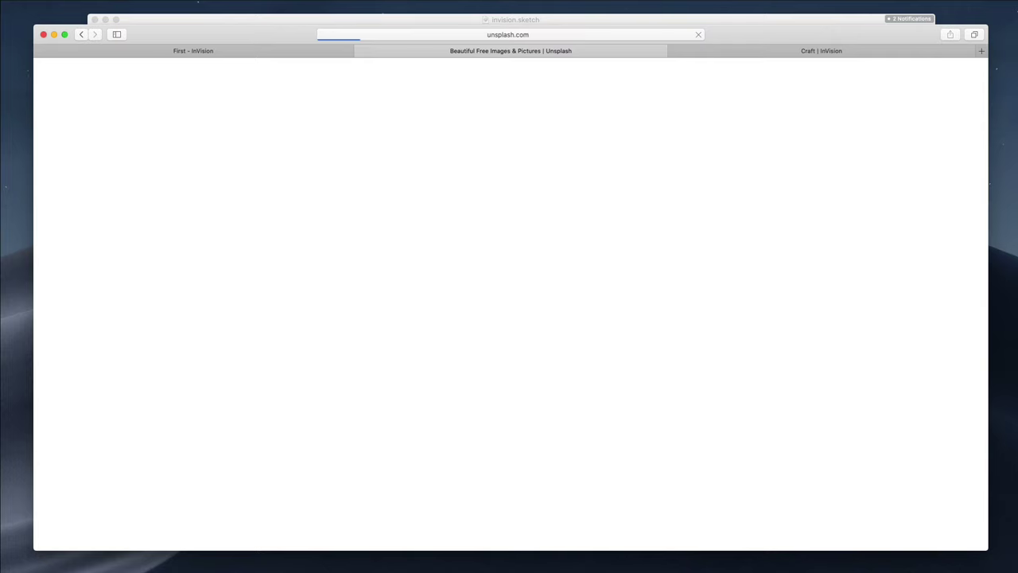
drag(648, 52, 573, 139)
drag(370, 103, 677, 57)
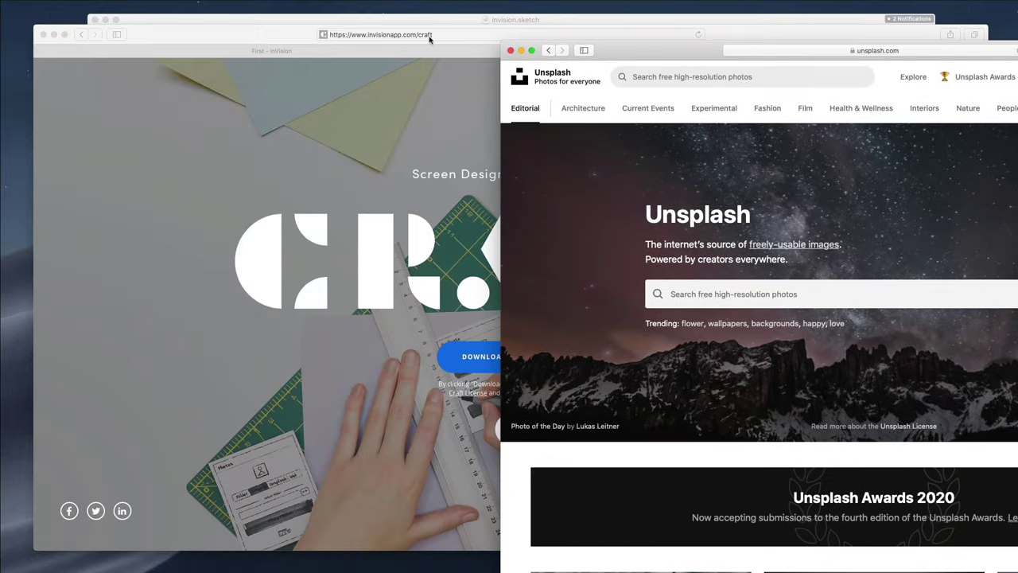
click(429, 39)
key(ctrl+shift+Tab)
click(1015, 271)
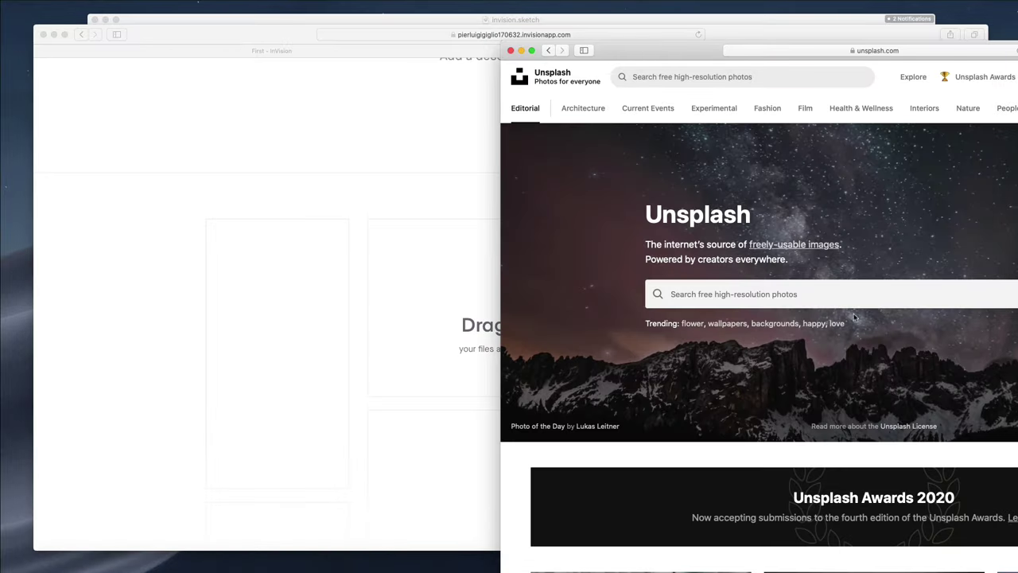
Drag the XPS and Surface laptop photos from Unsplash onto the First board
scroll(645, 348, down, 5)
click(645, 348)
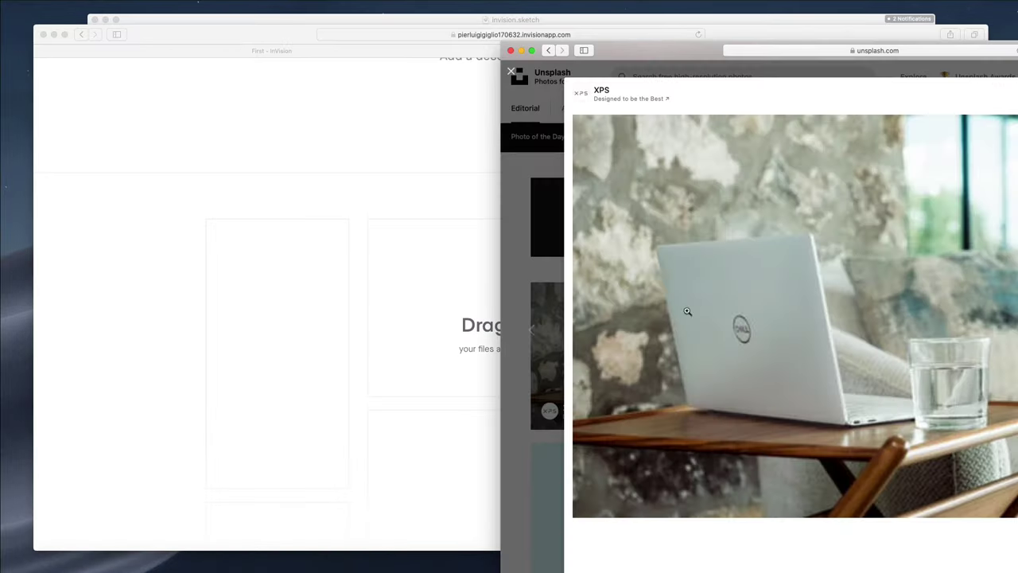
drag(763, 265, 357, 272)
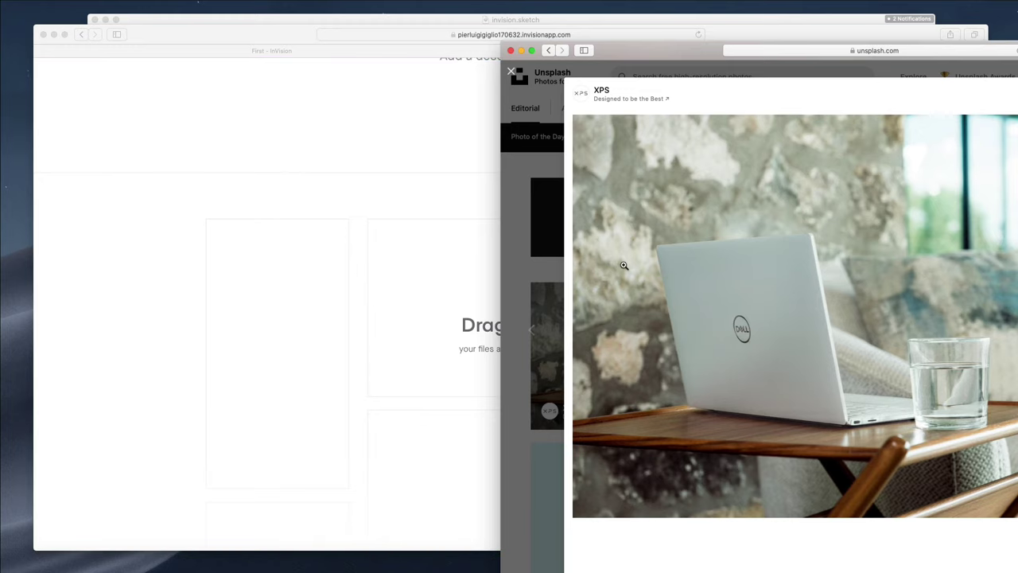
drag(589, 50, 785, 25)
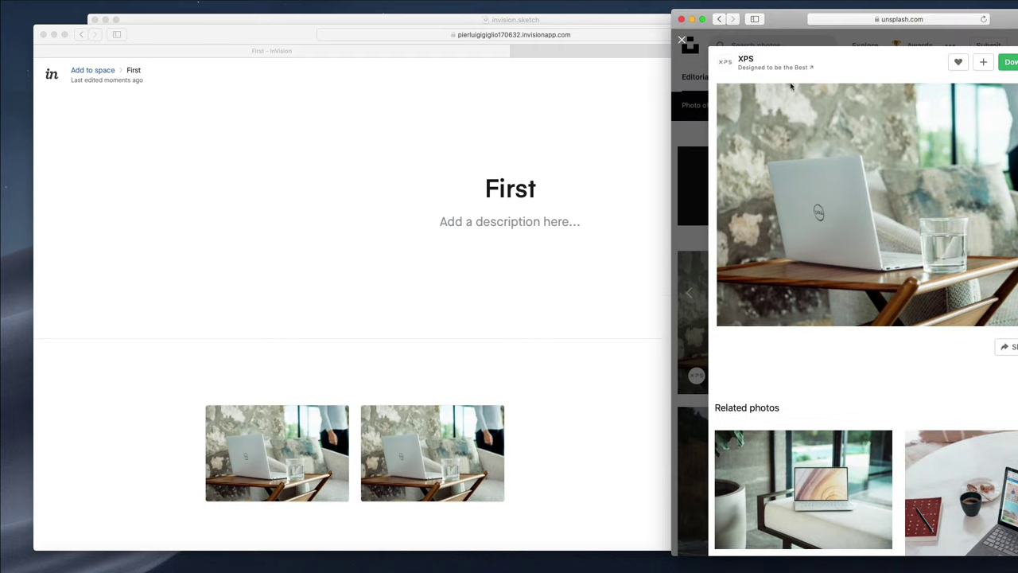
scroll(983, 294, down, 5)
click(982, 295)
drag(964, 248, 596, 375)
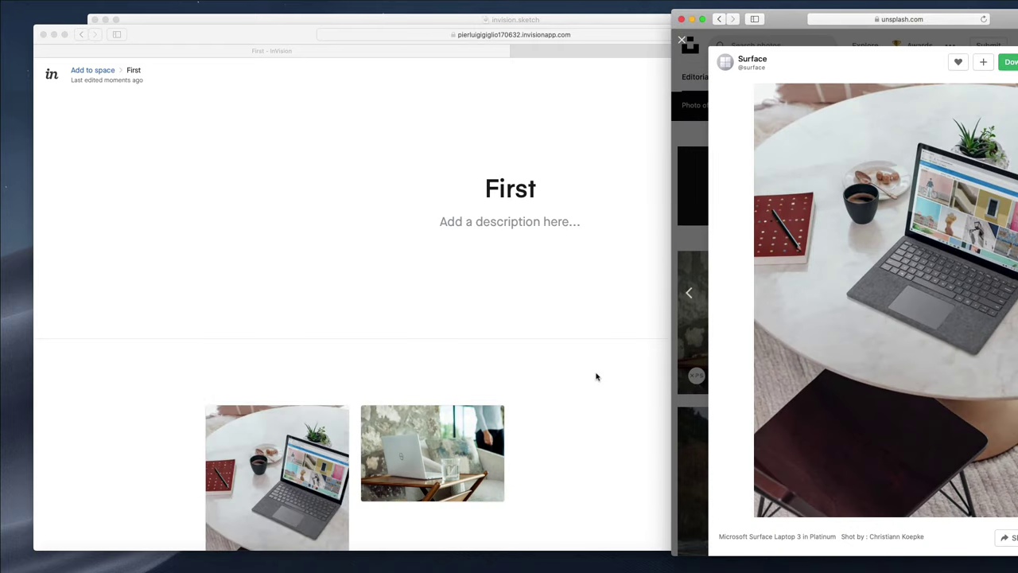
scroll(577, 358, down, 4)
click(630, 296)
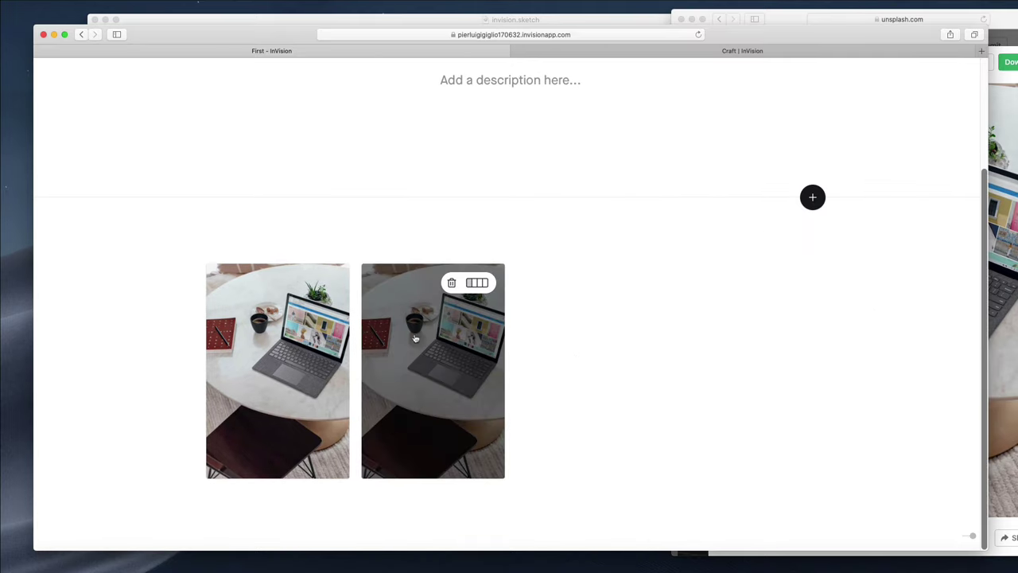
Delete the duplicate Surface photo from the First board and enlarge the remaining one
click(449, 283)
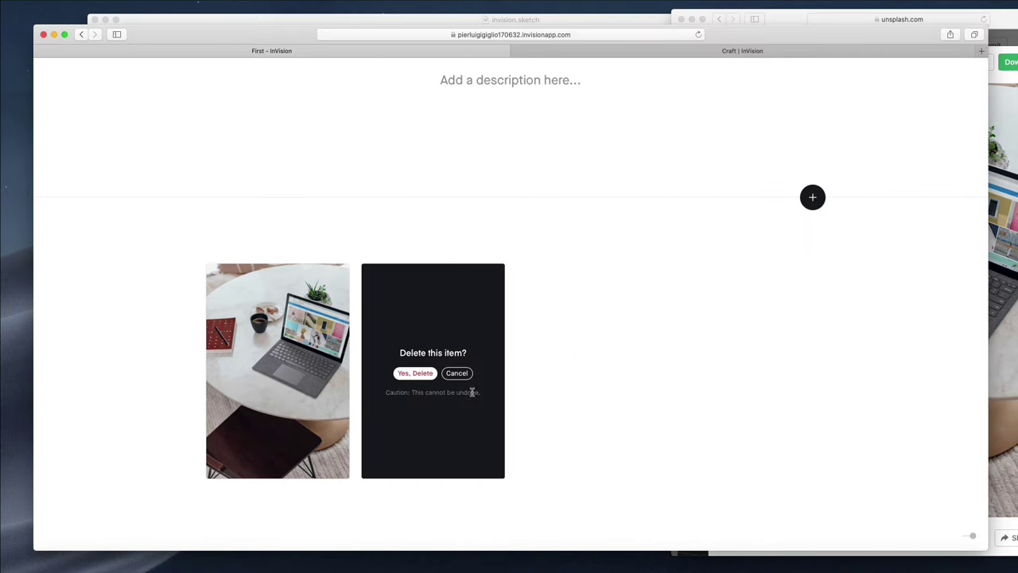
click(409, 373)
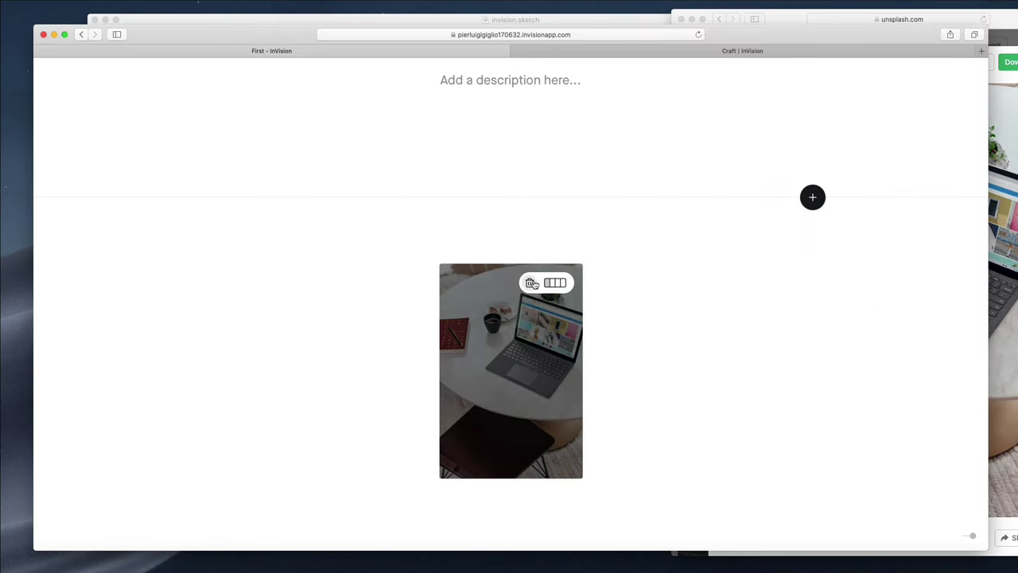
click(555, 283)
scroll(650, 298, down, 5)
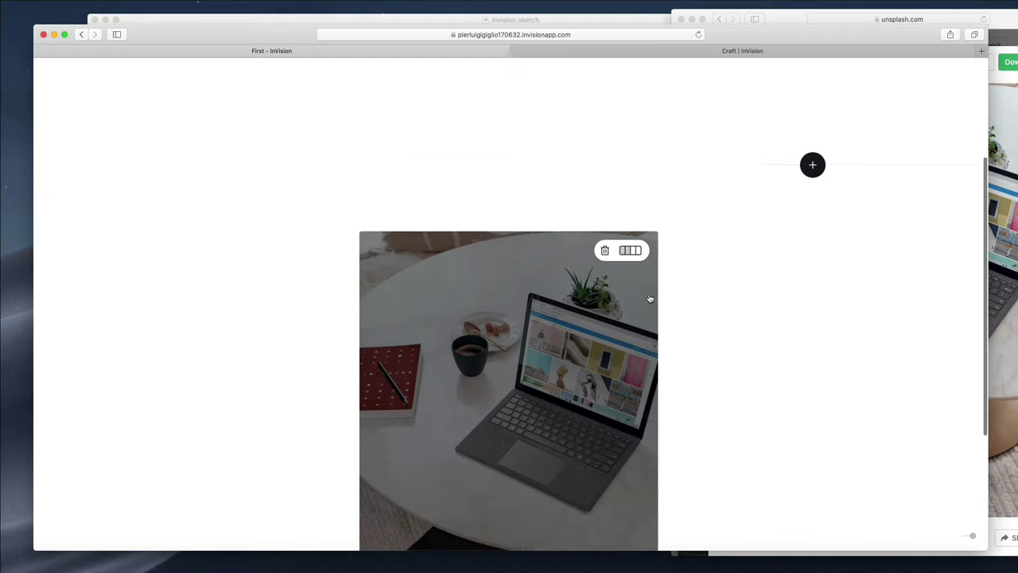
scroll(723, 348, up, 5)
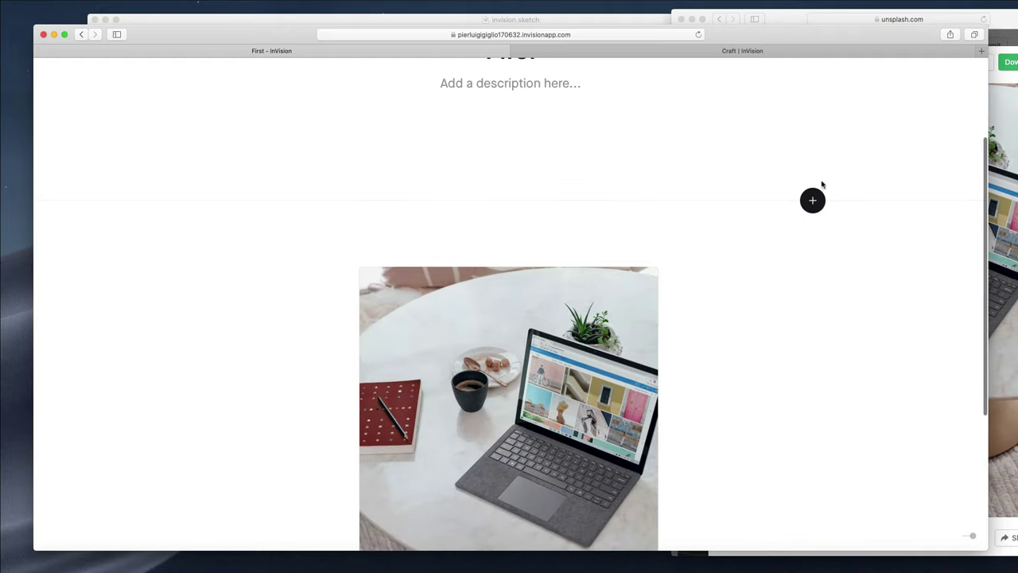
scroll(789, 321, down, 5)
scroll(763, 285, down, 1)
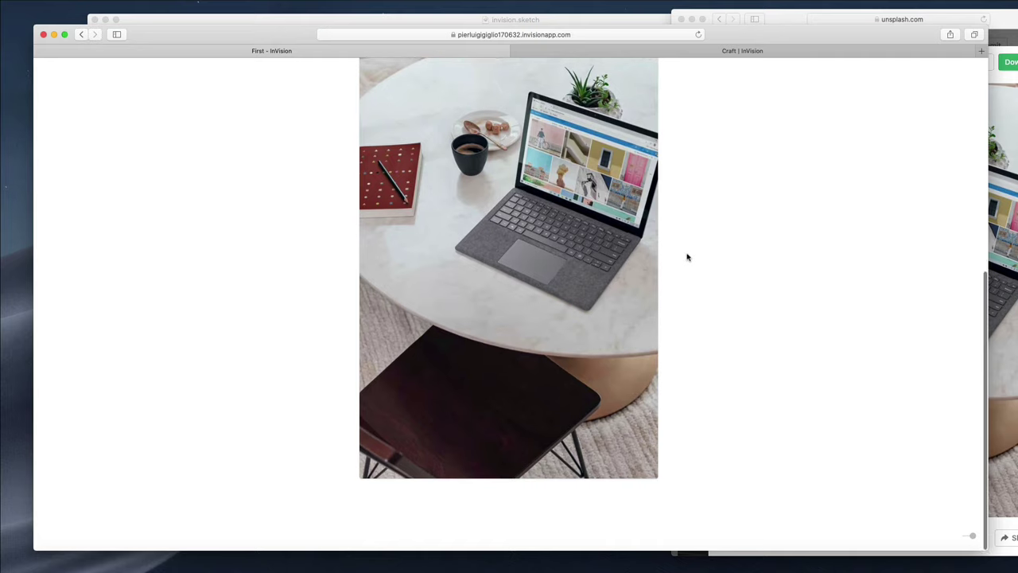
scroll(680, 228, up, 3)
Try narrow, full and medium widths for the photo, then open the add-items options
mouse_move(625, 199)
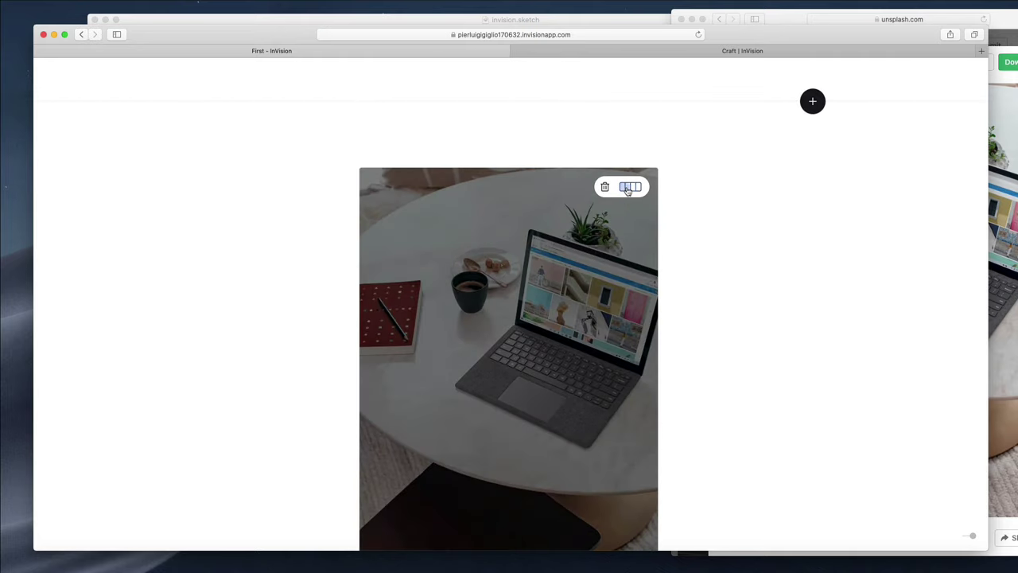
click(623, 189)
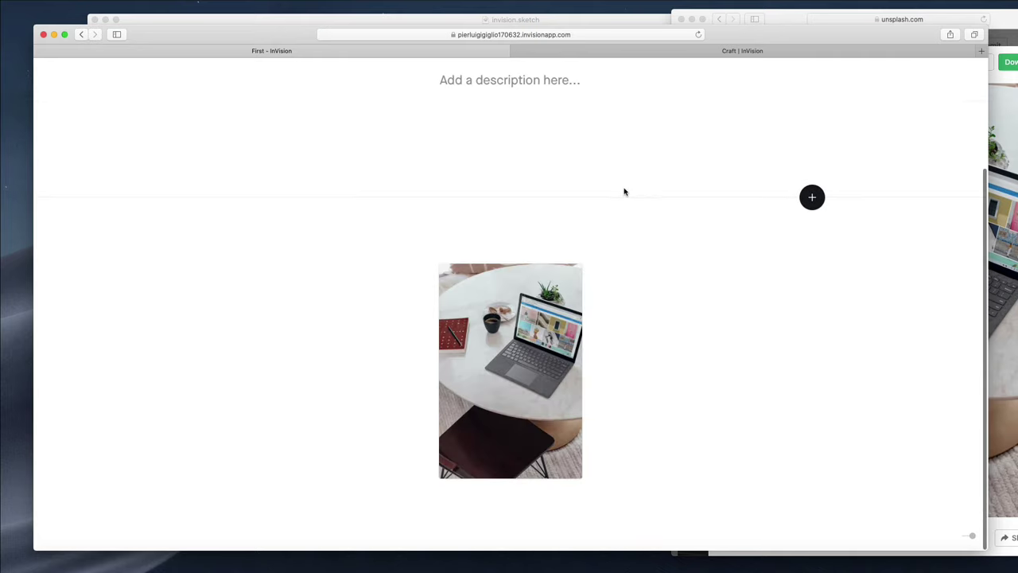
click(560, 284)
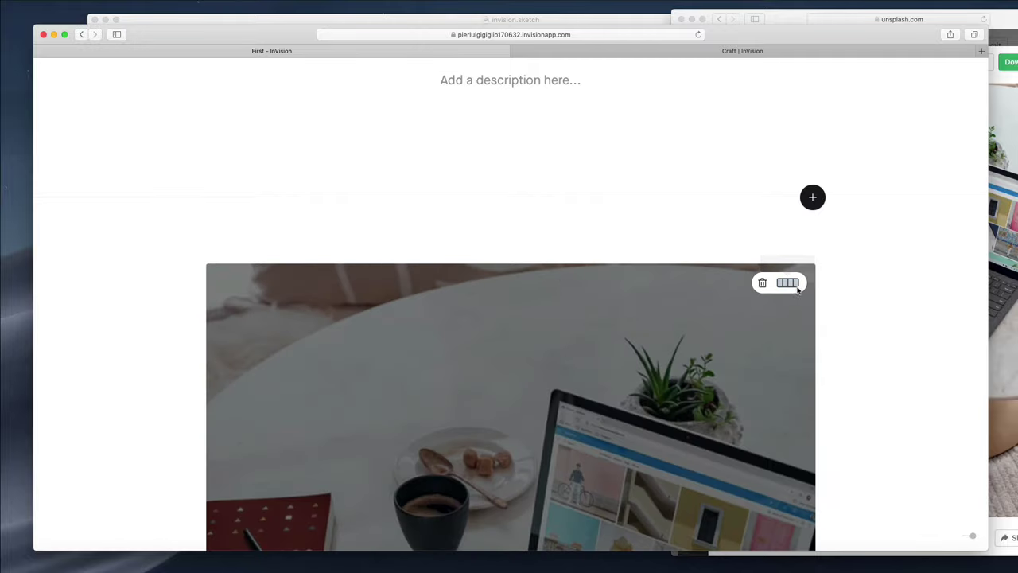
click(788, 283)
click(812, 198)
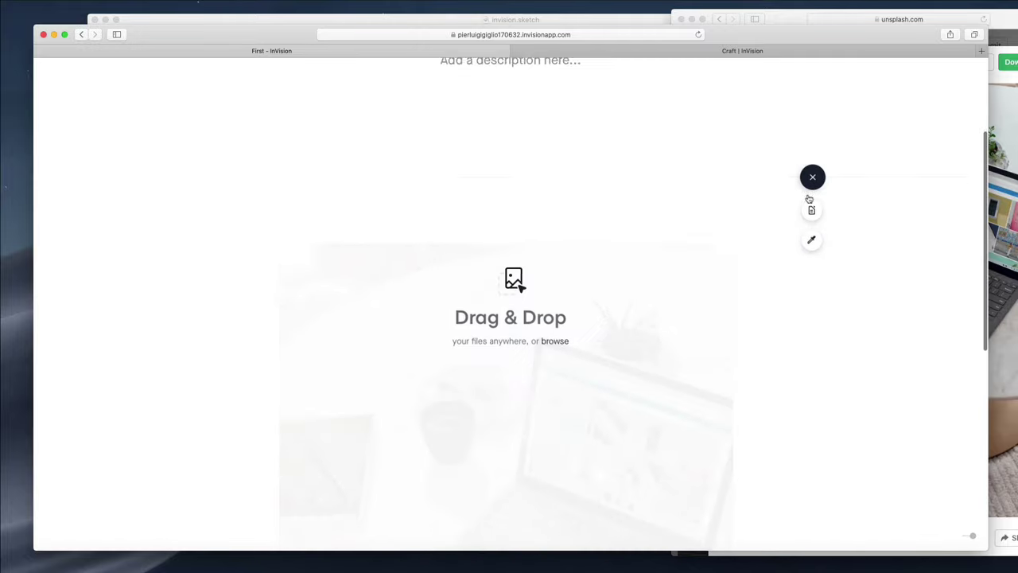
scroll(800, 195, up, 3)
click(1003, 278)
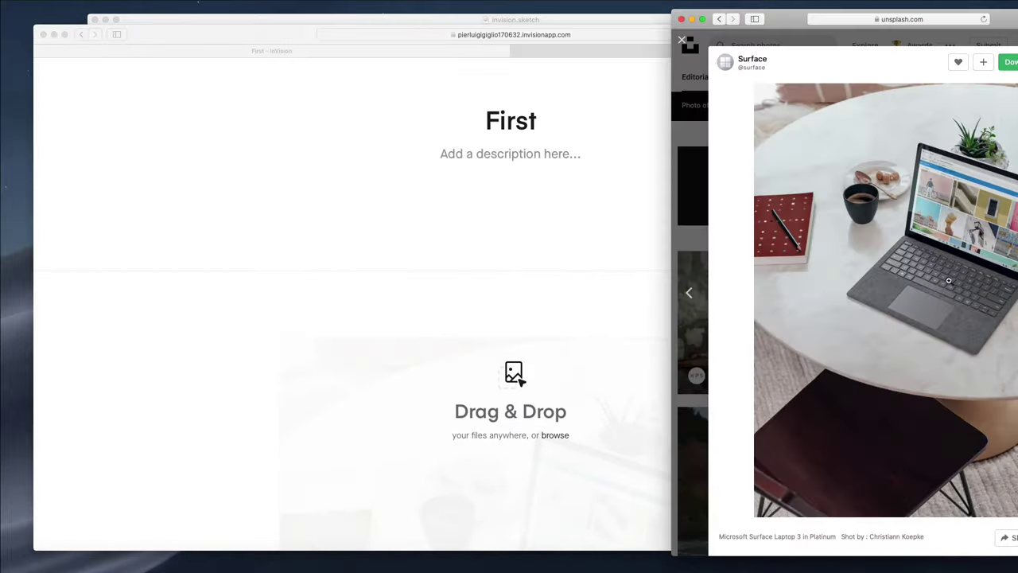
Drag a related Surface laptop photo onto the First board and dismiss the one-item upload warning
scroll(958, 278, down, 10)
scroll(958, 278, down, 3)
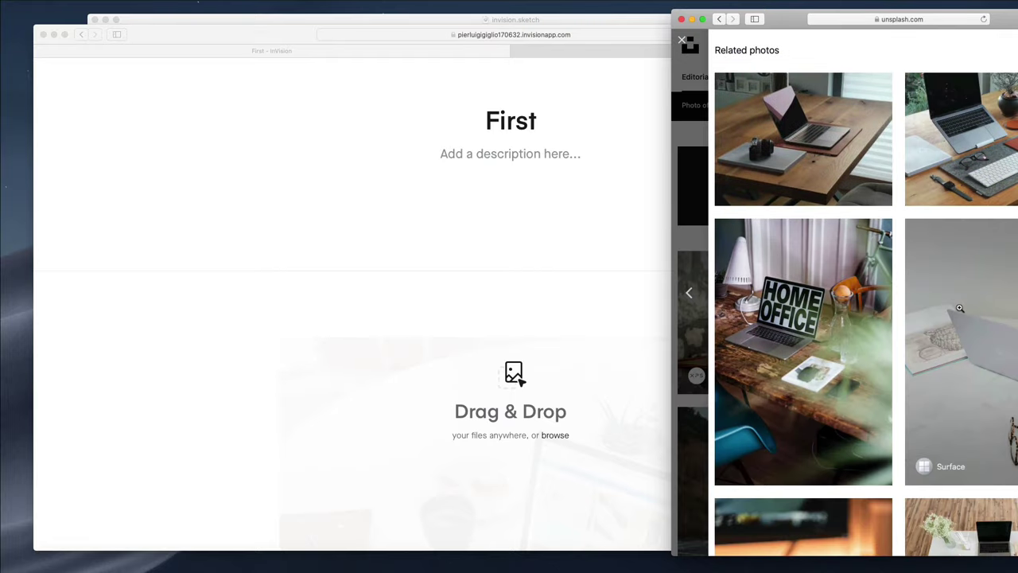
click(961, 307)
drag(961, 306, 491, 324)
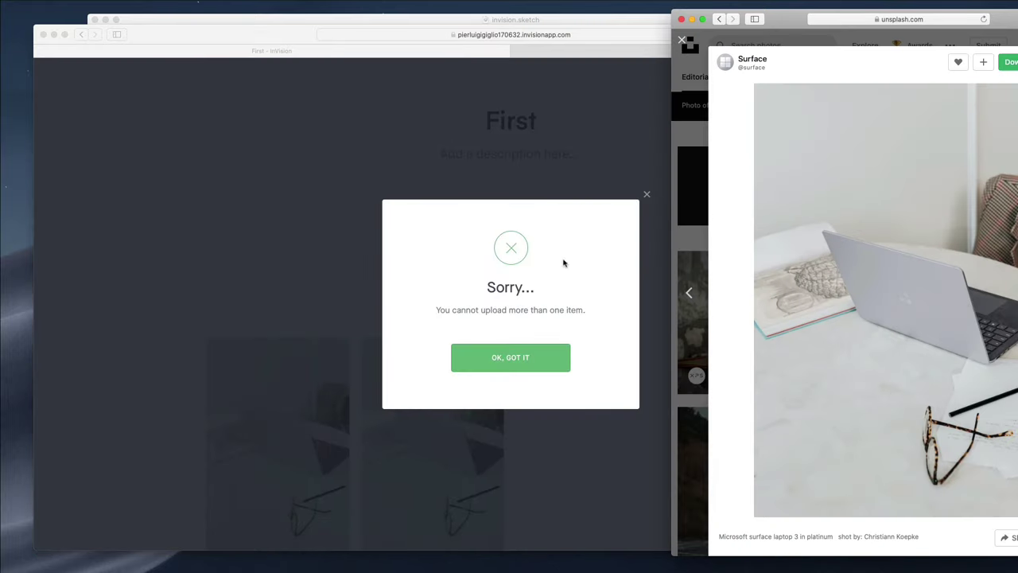
click(538, 359)
click(540, 360)
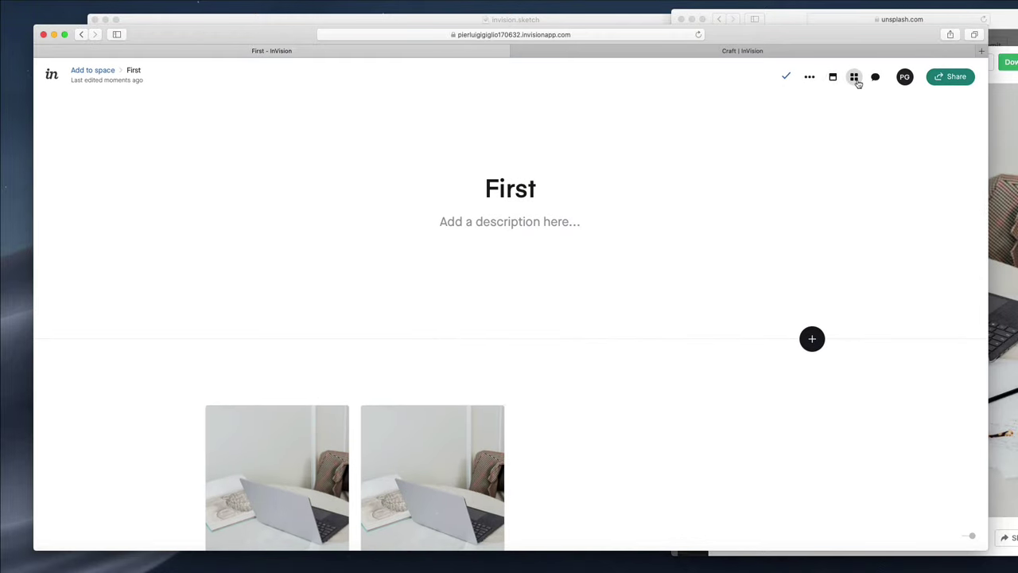
Switch the First board's layout to Grid
click(856, 82)
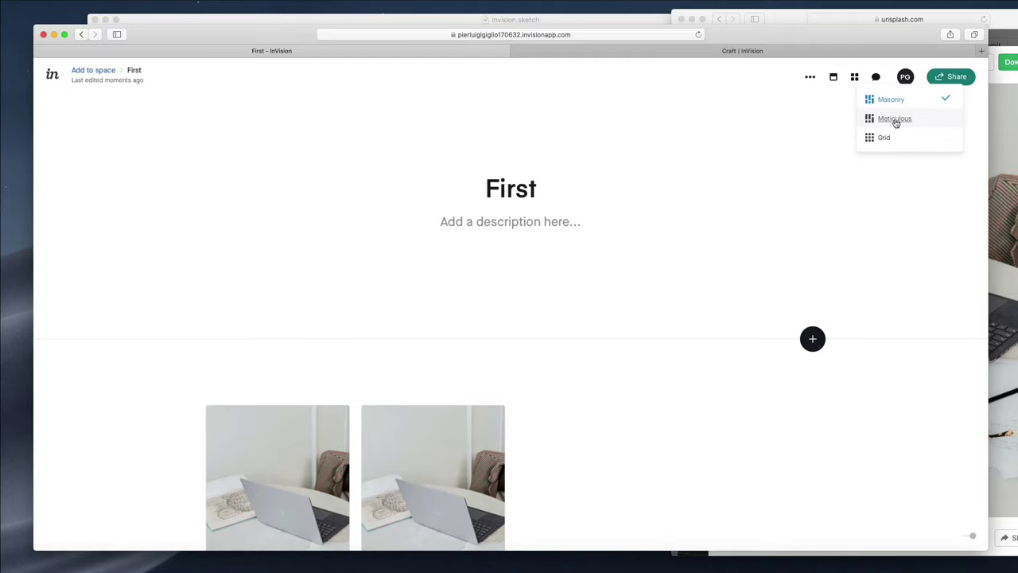
click(894, 120)
click(854, 73)
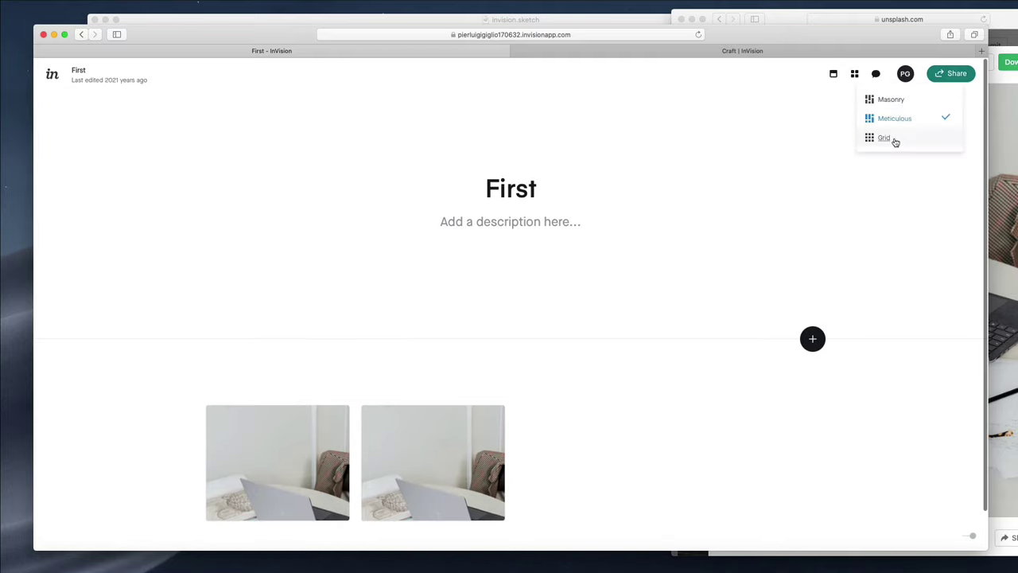
click(885, 138)
scroll(812, 209, down, 2)
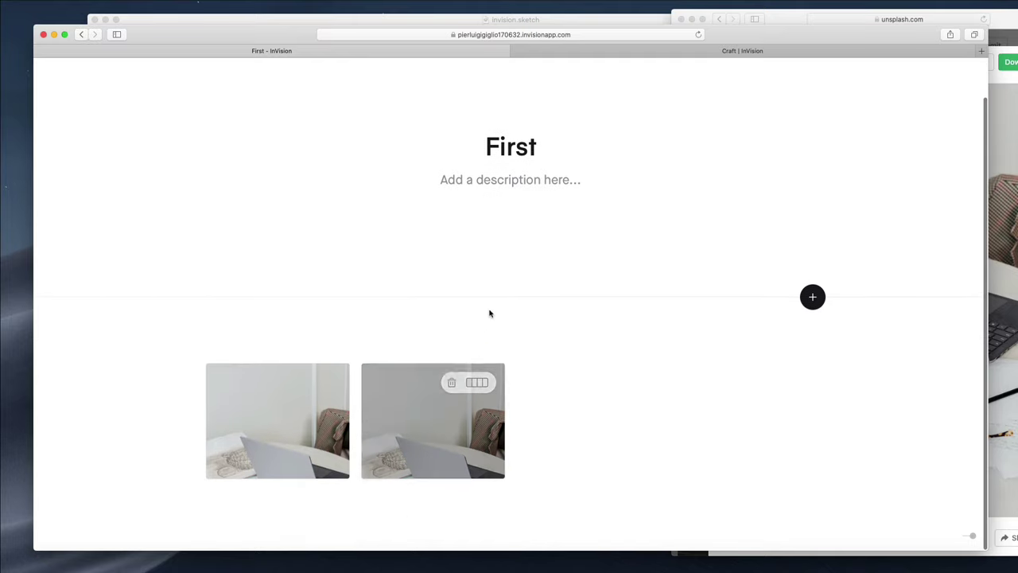
scroll(582, 359, up, 2)
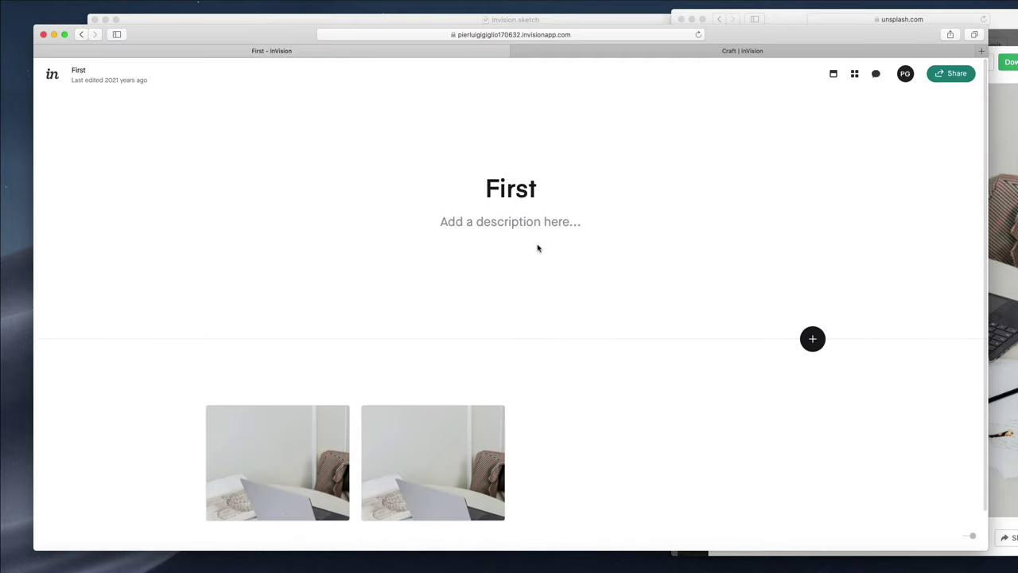
click(854, 73)
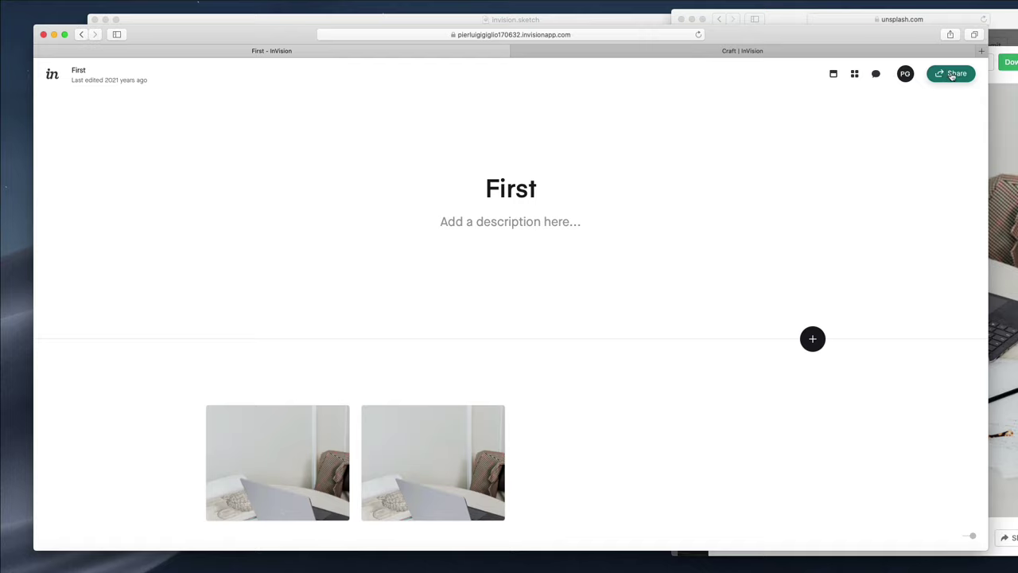
Check the board's comments and upload area, then return to the Documents dashboard
click(874, 74)
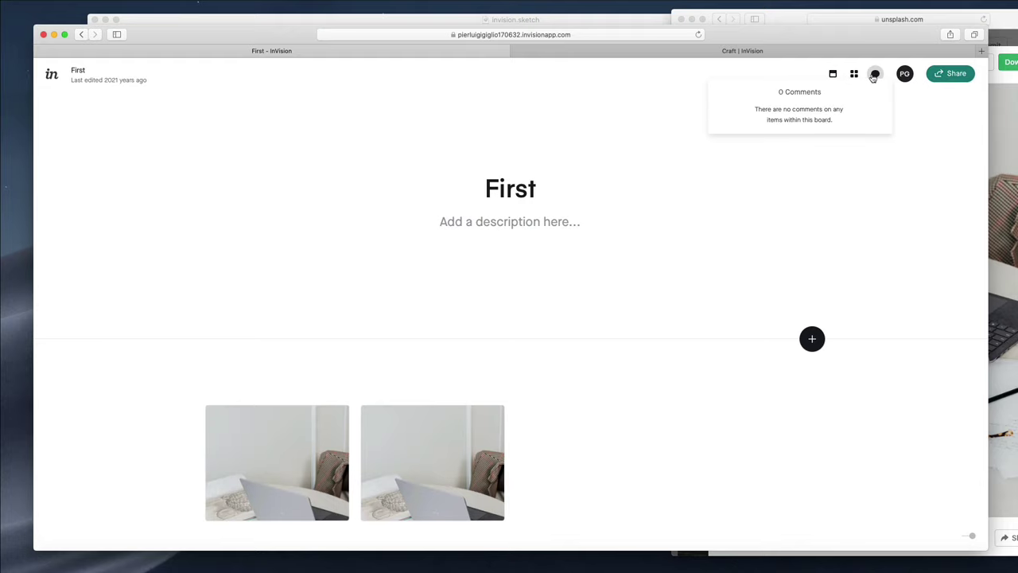
click(832, 74)
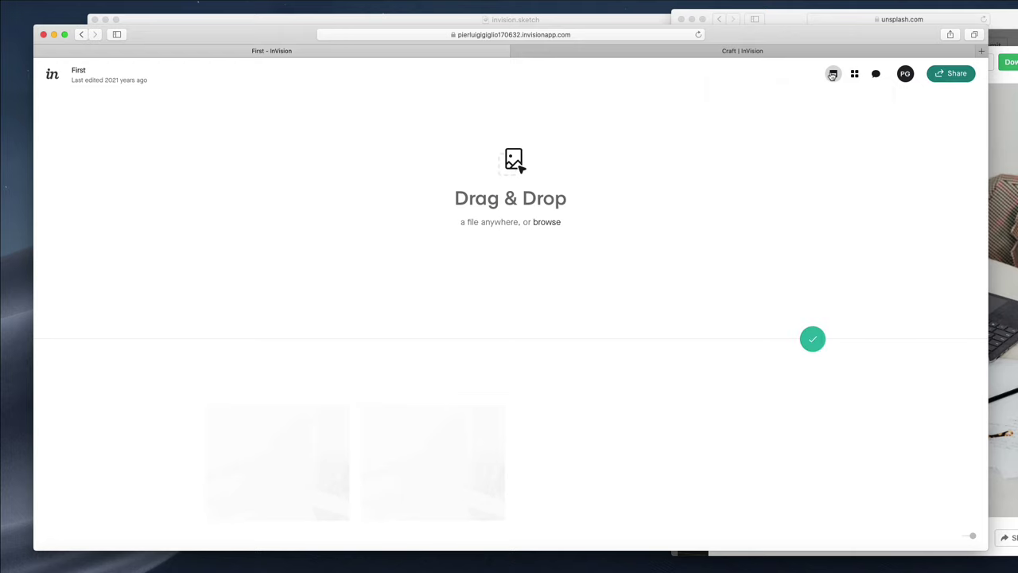
scroll(699, 138, down, 1)
click(53, 73)
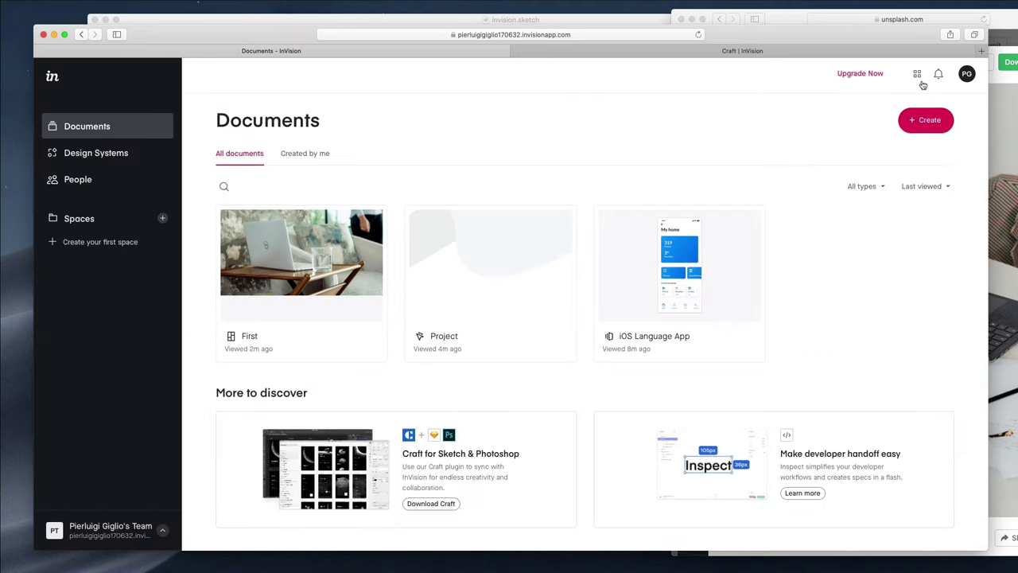
In Manage account, shorten the preferred name and save it with Update
click(968, 75)
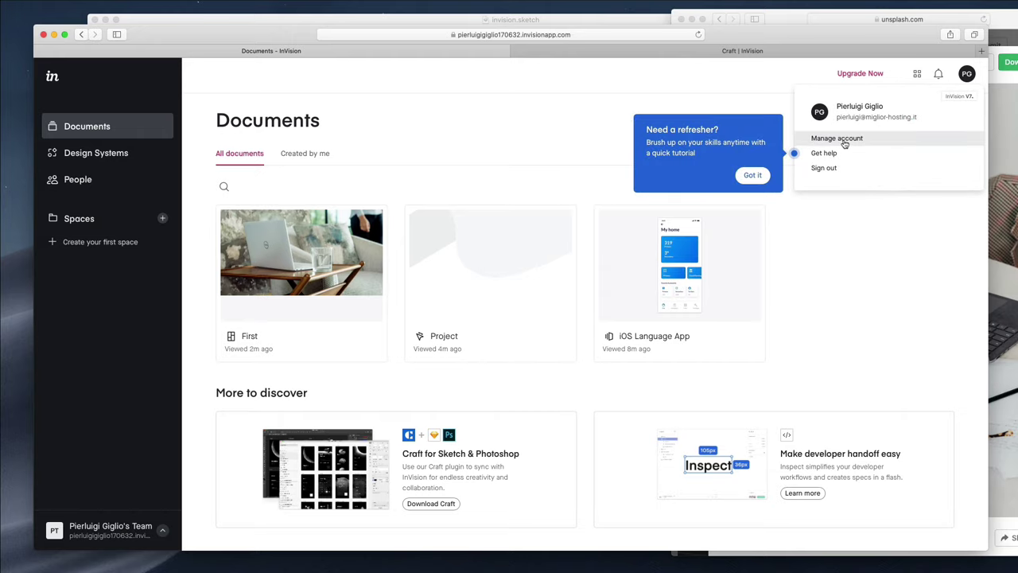
click(844, 141)
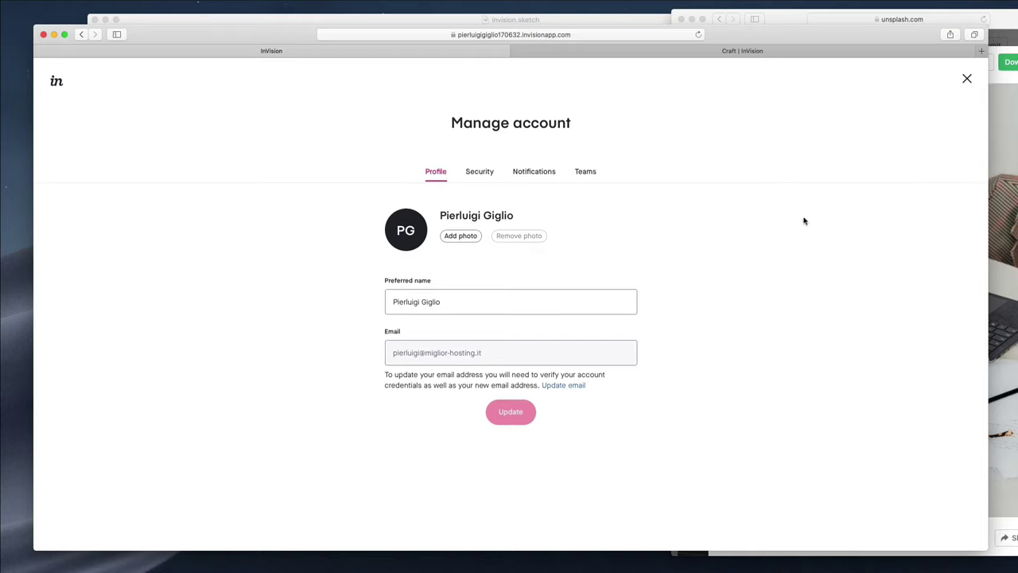
click(467, 238)
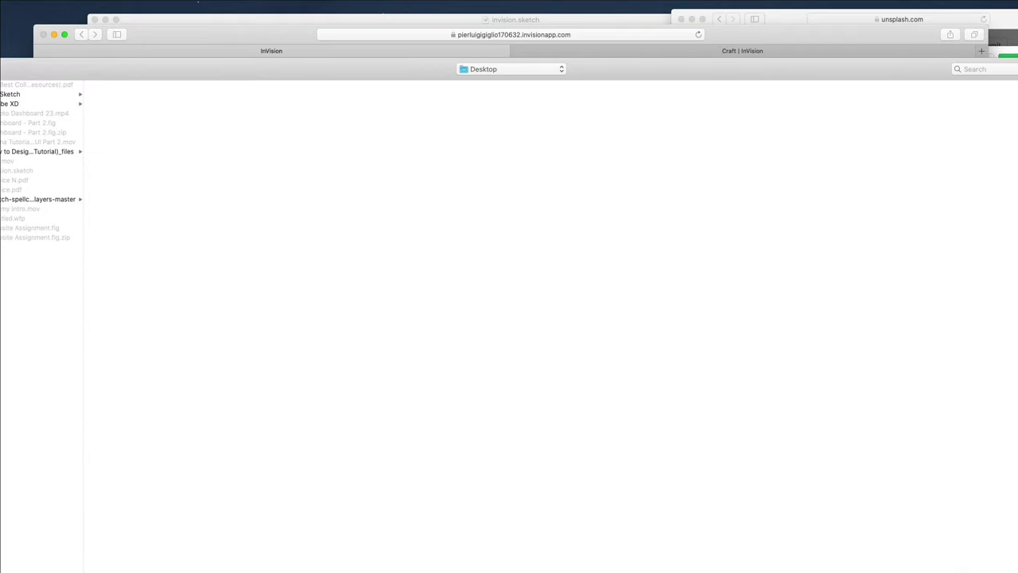
key(Escape)
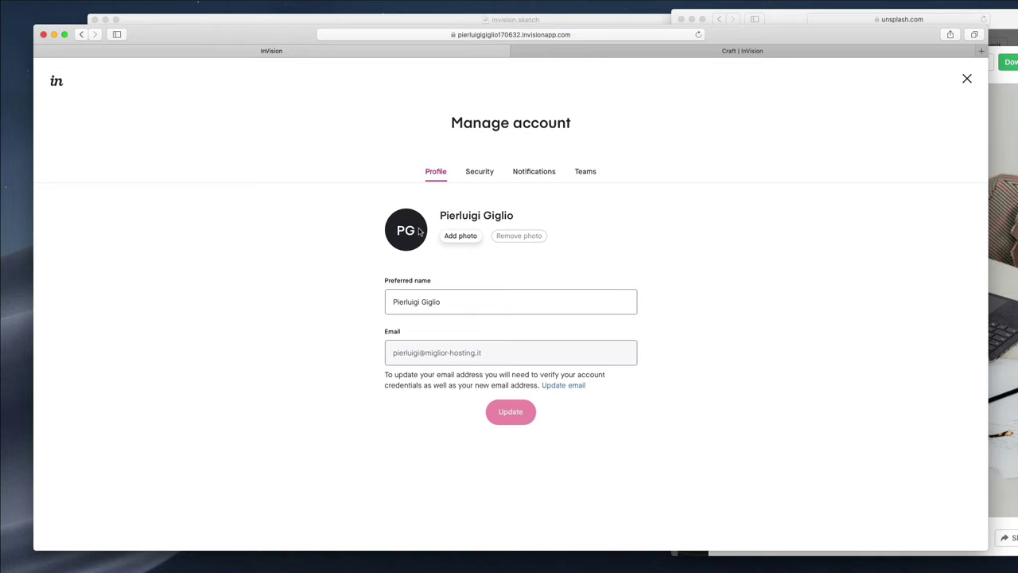
drag(454, 303, 401, 302)
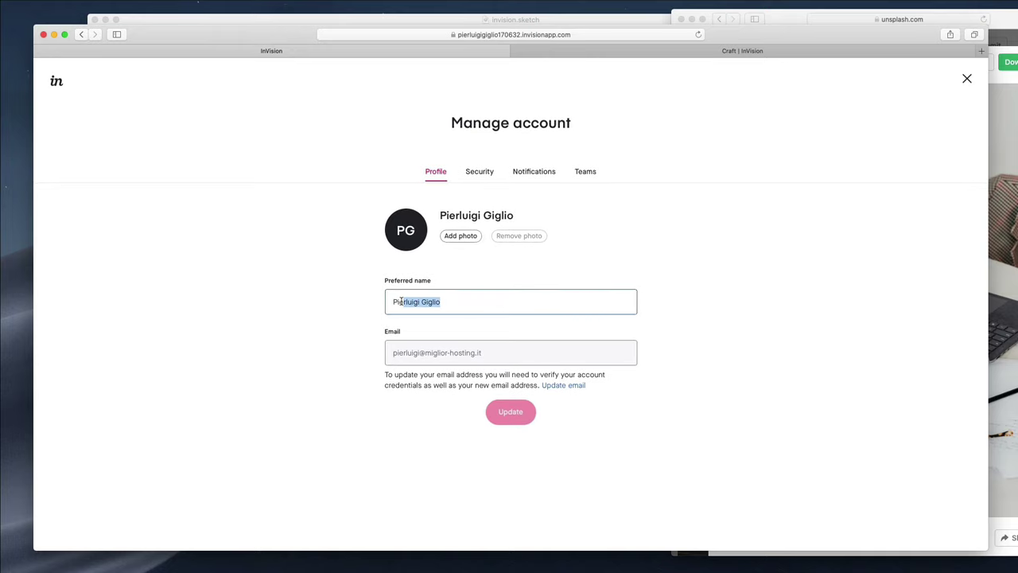
key(BackSpace)
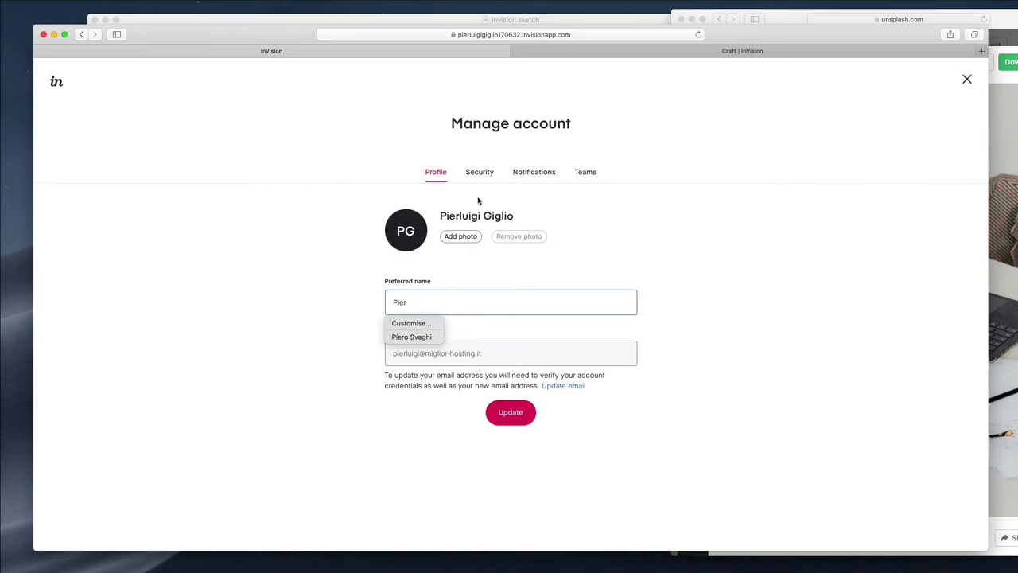
click(693, 287)
click(421, 302)
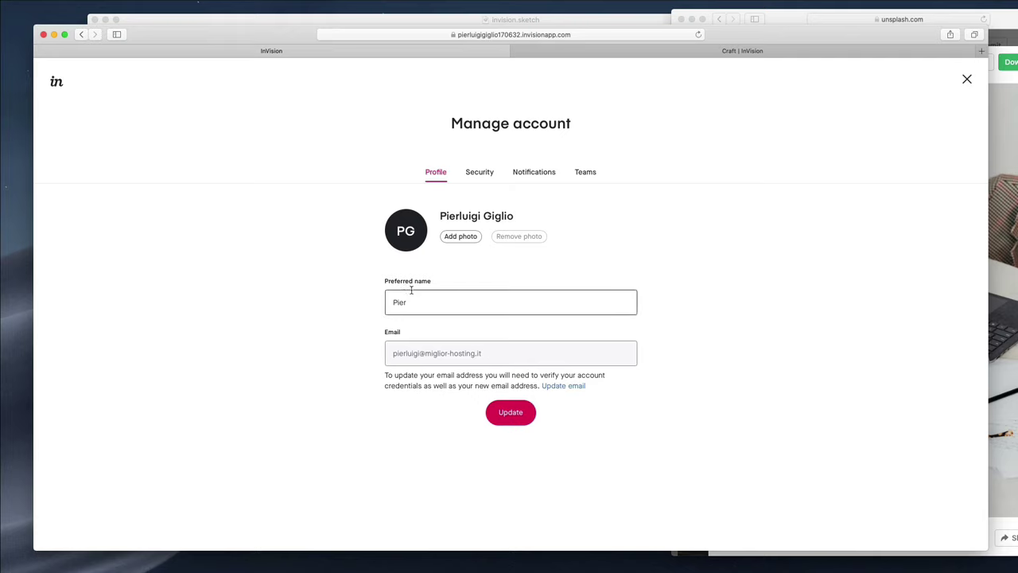
click(532, 418)
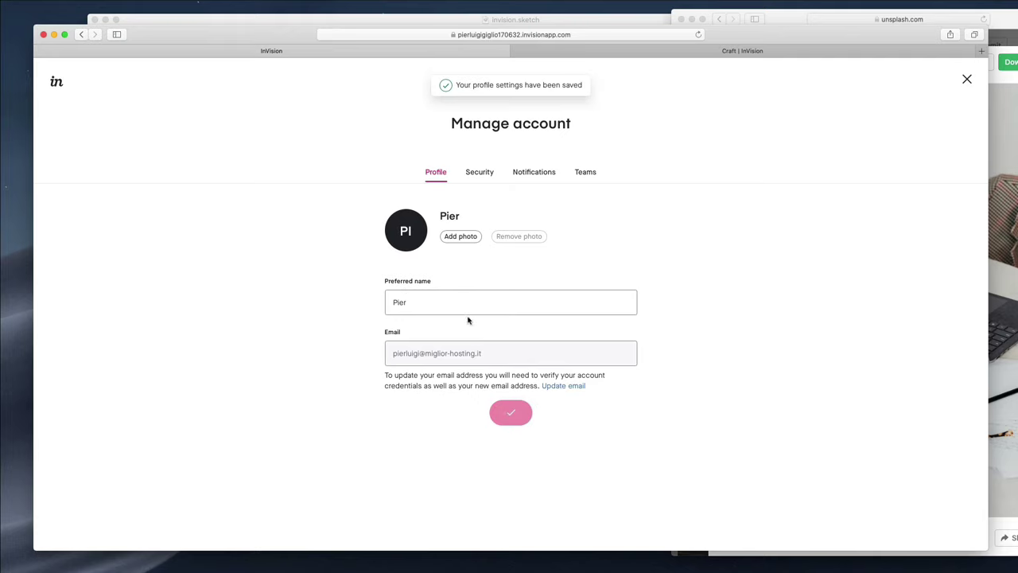
Review the Security, Notifications and Teams tabs of the account settings
click(475, 175)
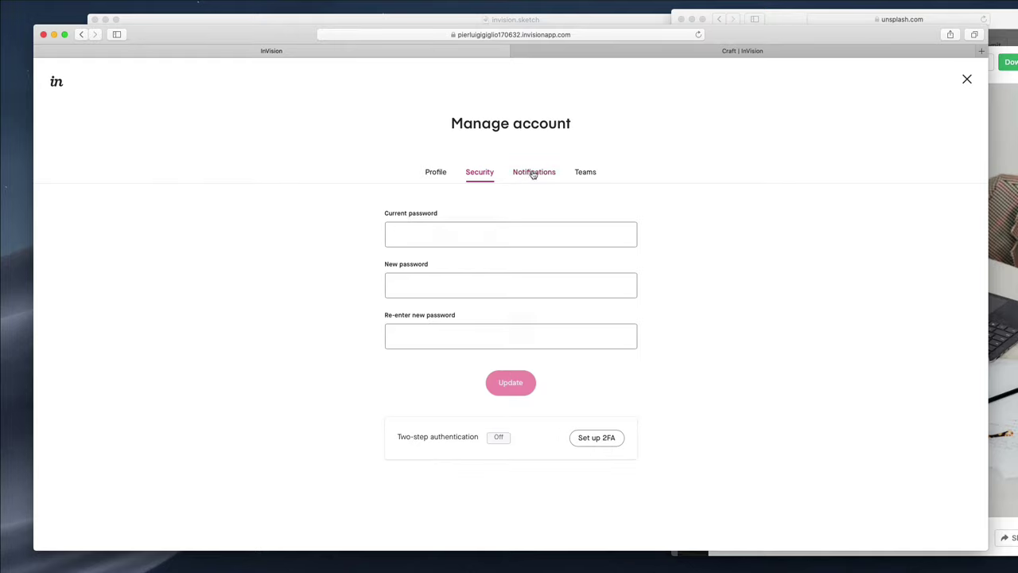
click(534, 172)
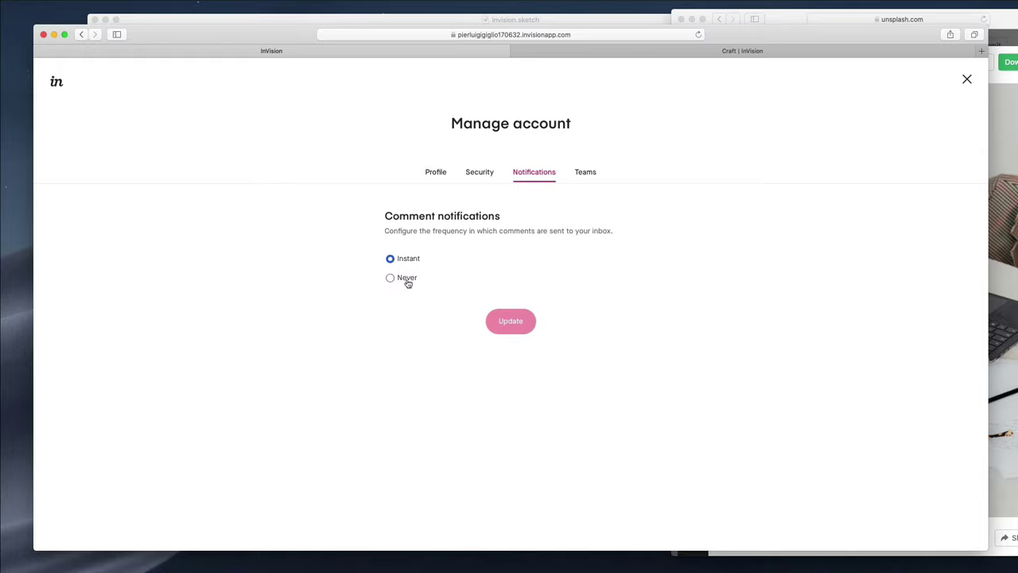
click(585, 173)
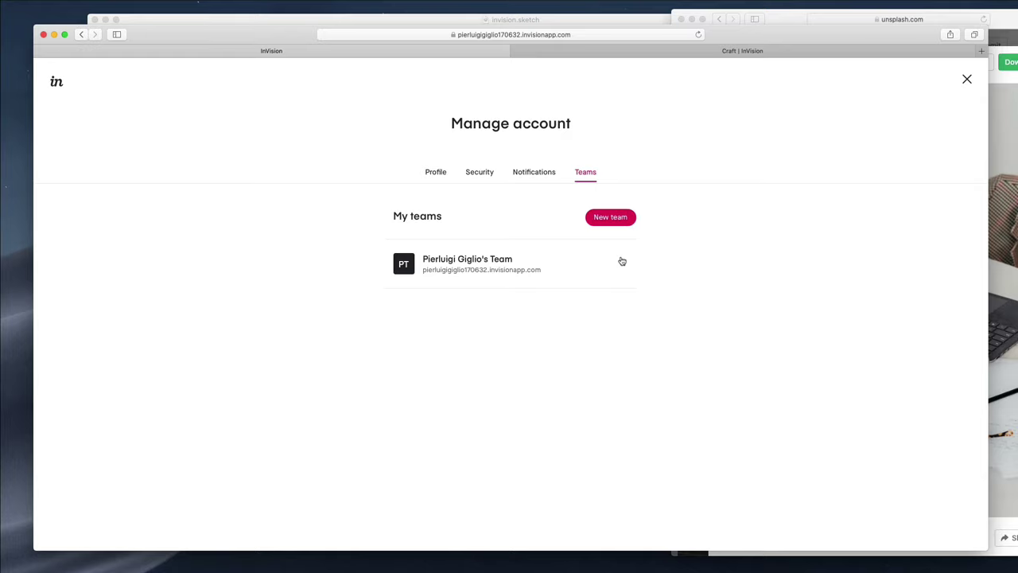
Start a new team and back out, check the existing team's options, then close account management
click(609, 218)
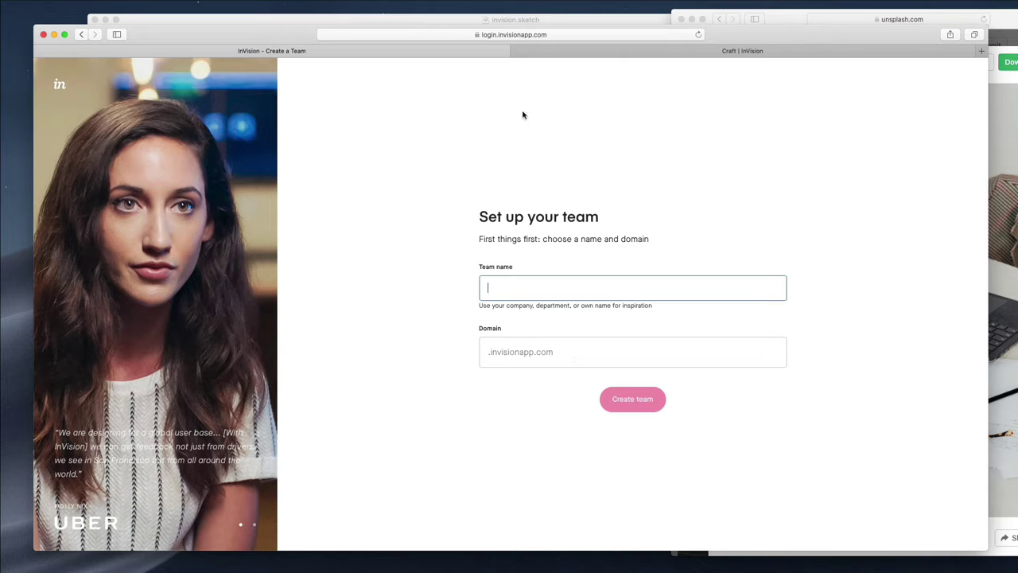
click(83, 36)
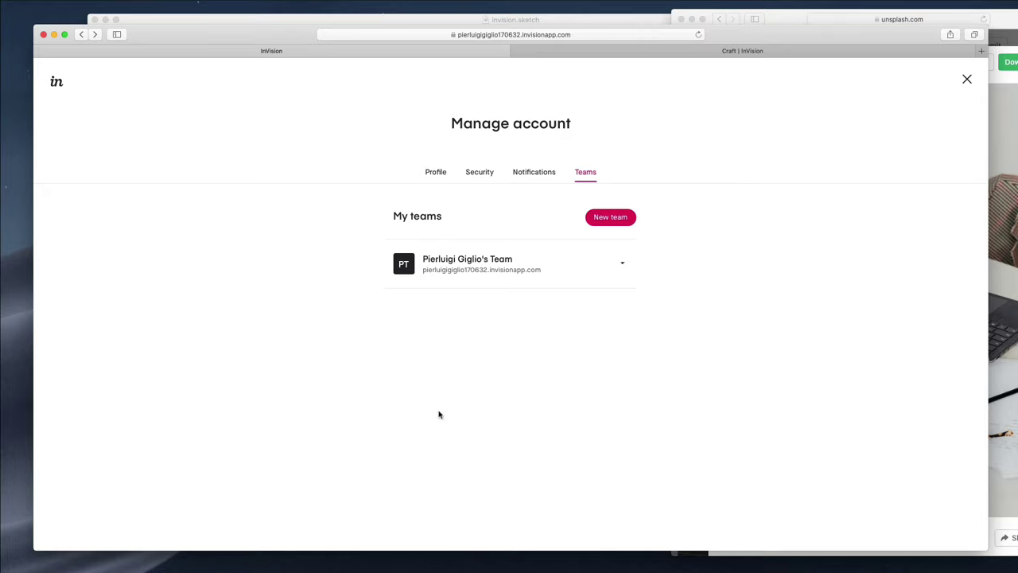
click(623, 267)
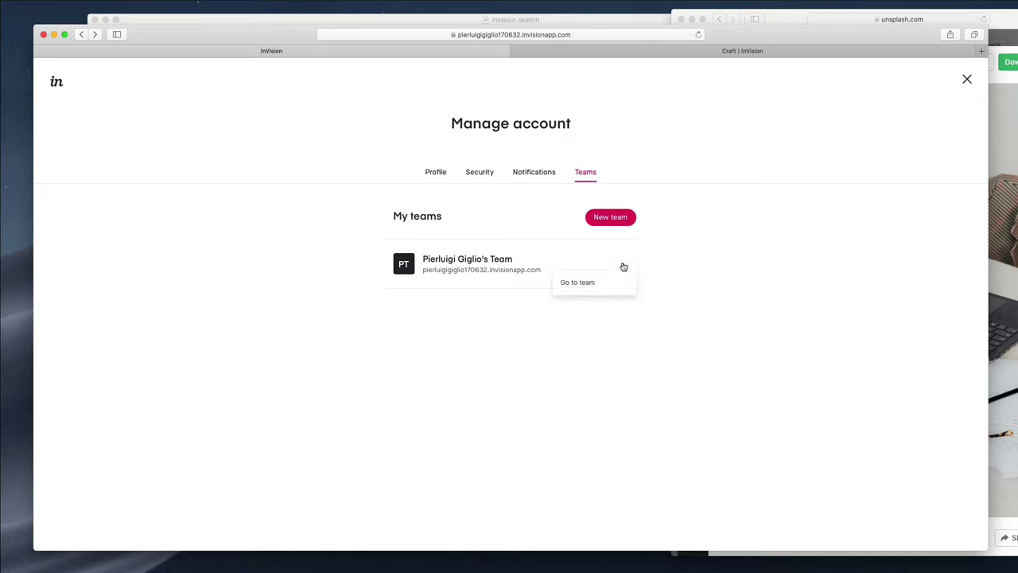
click(625, 264)
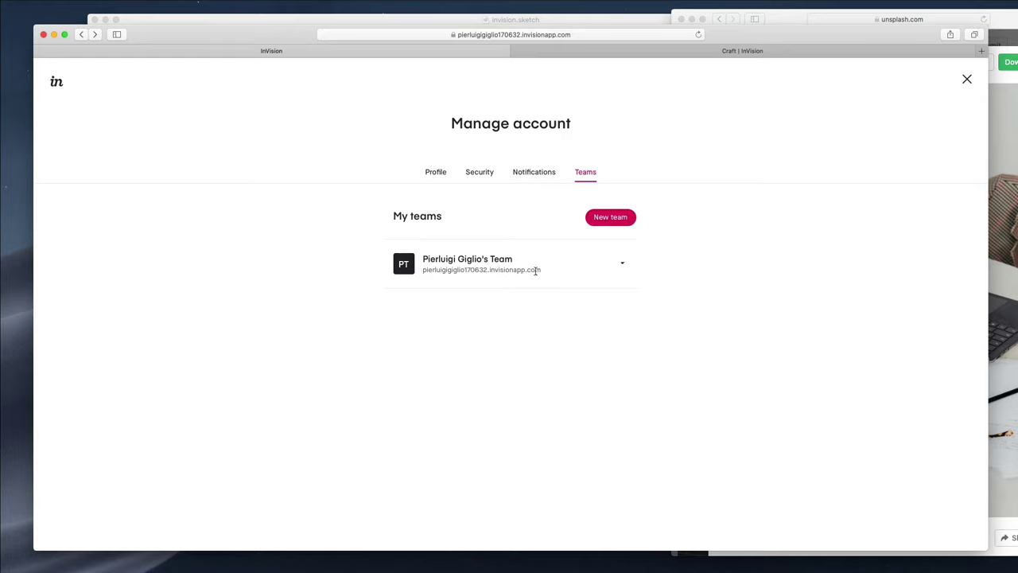
click(966, 81)
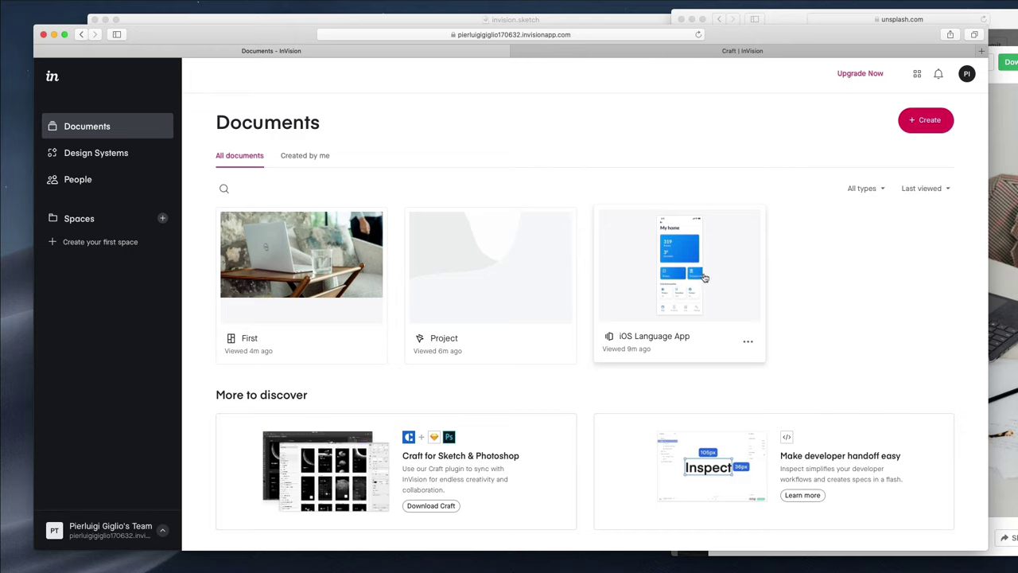
Create a space named 'Personal' and click through its Next and Got it tips
click(109, 244)
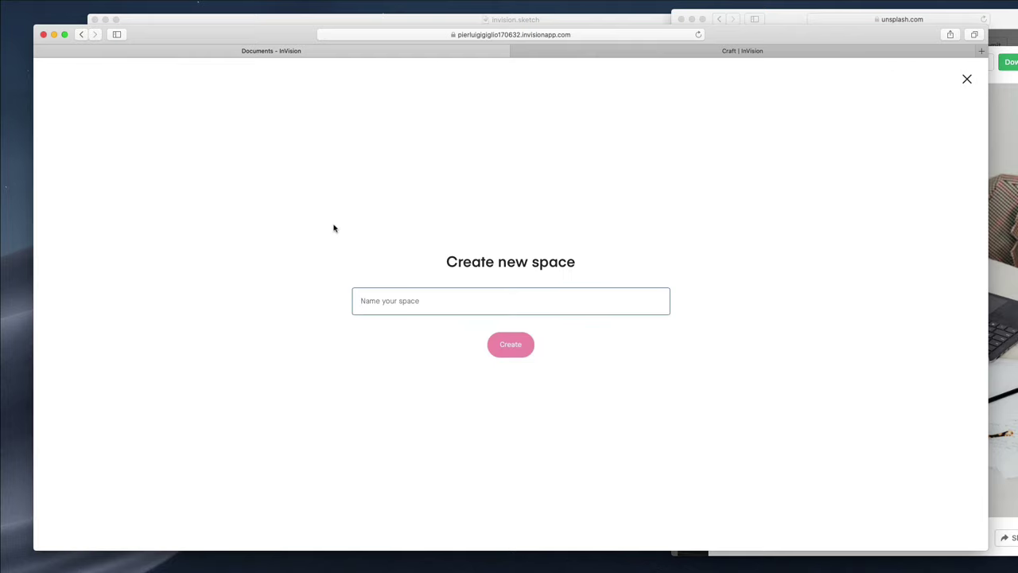
text(Personal)
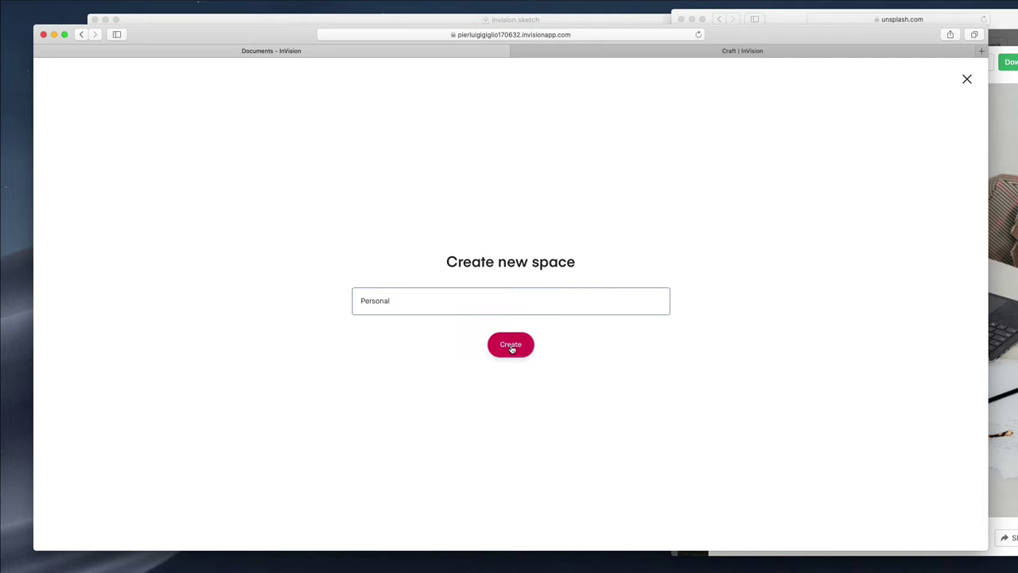
click(513, 348)
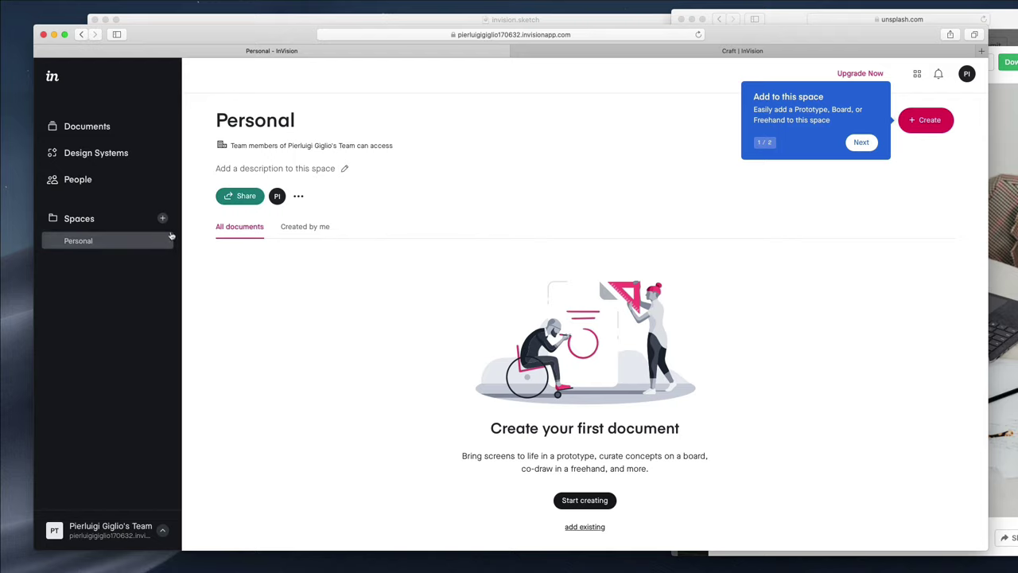
click(861, 142)
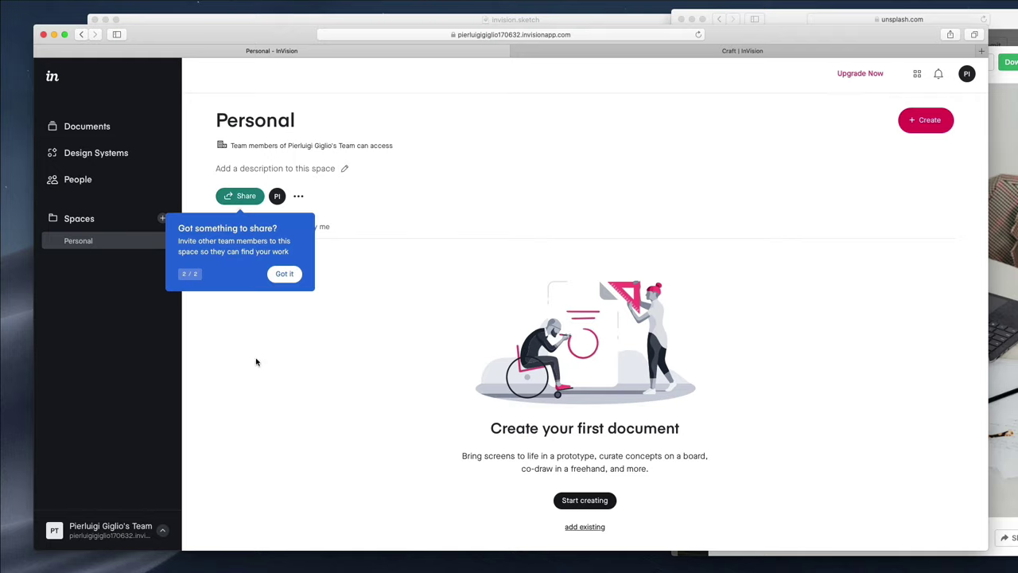
click(284, 274)
click(163, 532)
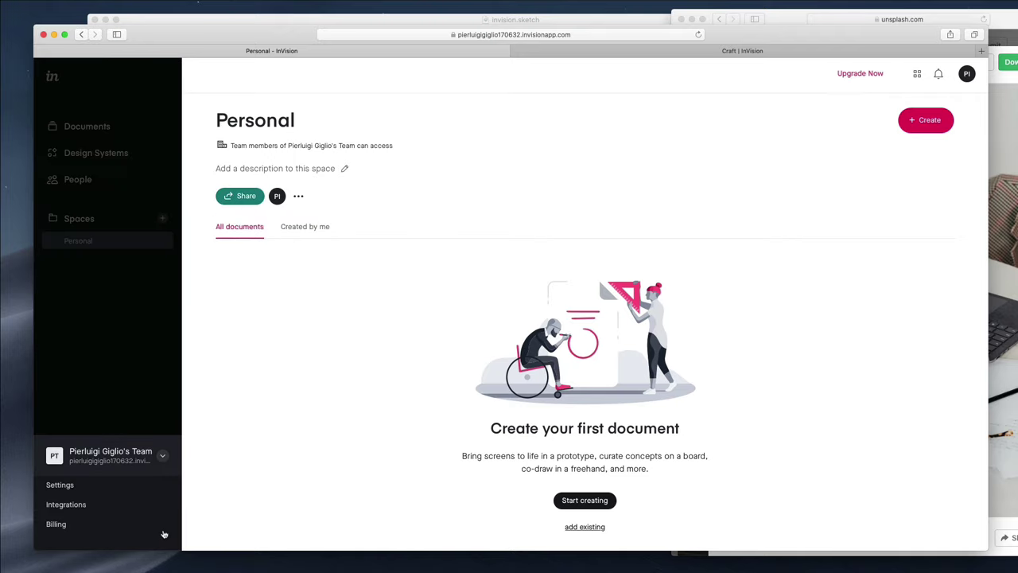
View the team's Integrations, then the Billing overview, History and Payment method tabs
click(83, 506)
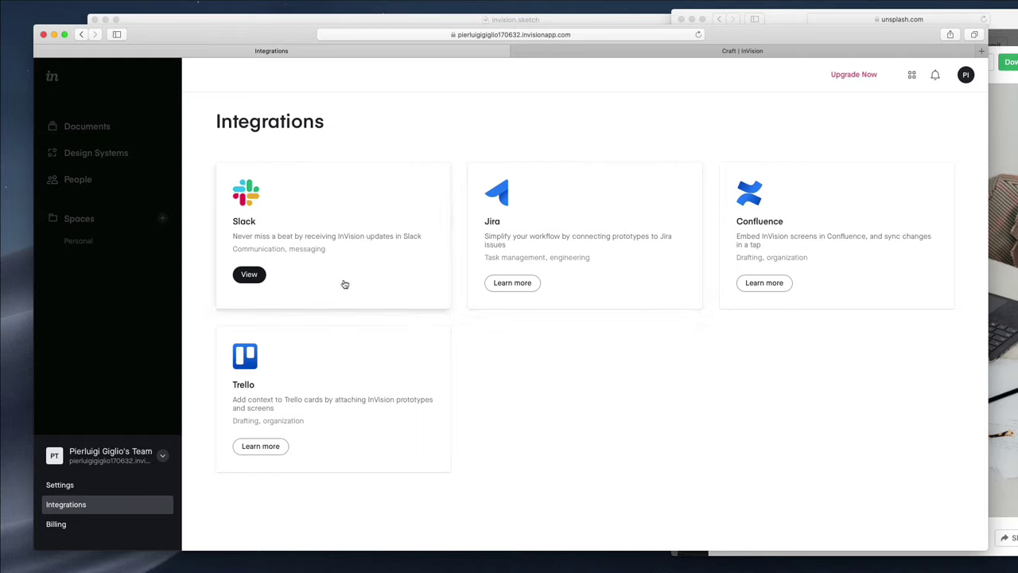
click(100, 521)
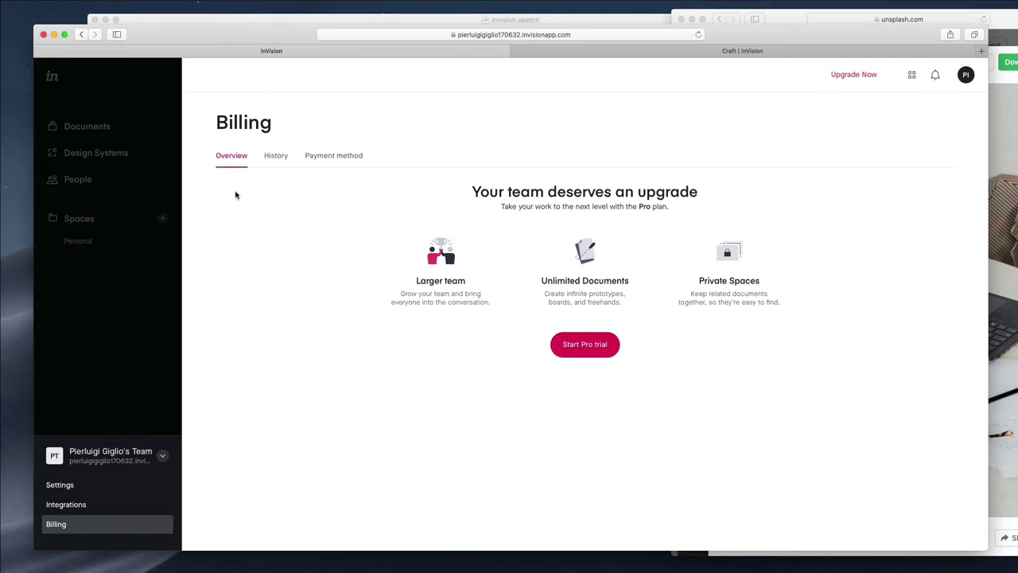
click(271, 166)
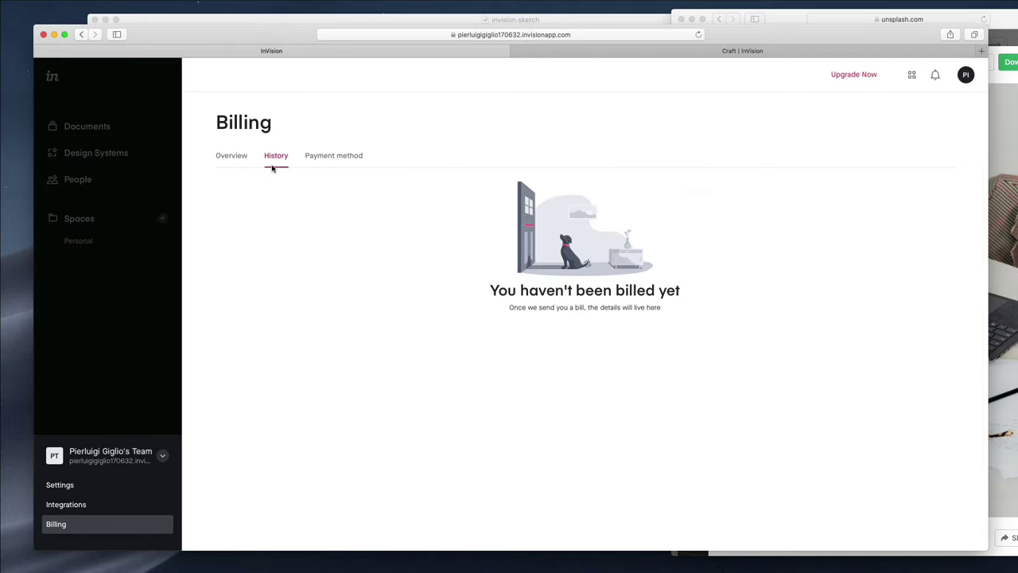
click(357, 156)
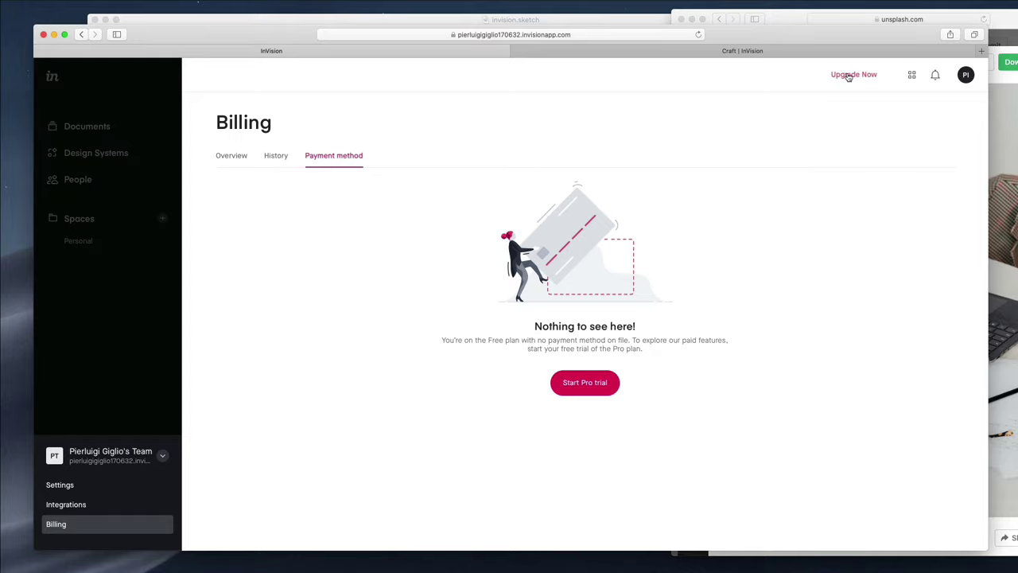
Browse the upgrade plans and pricing offered under Upgrade Now
click(849, 76)
scroll(587, 216, down, 2)
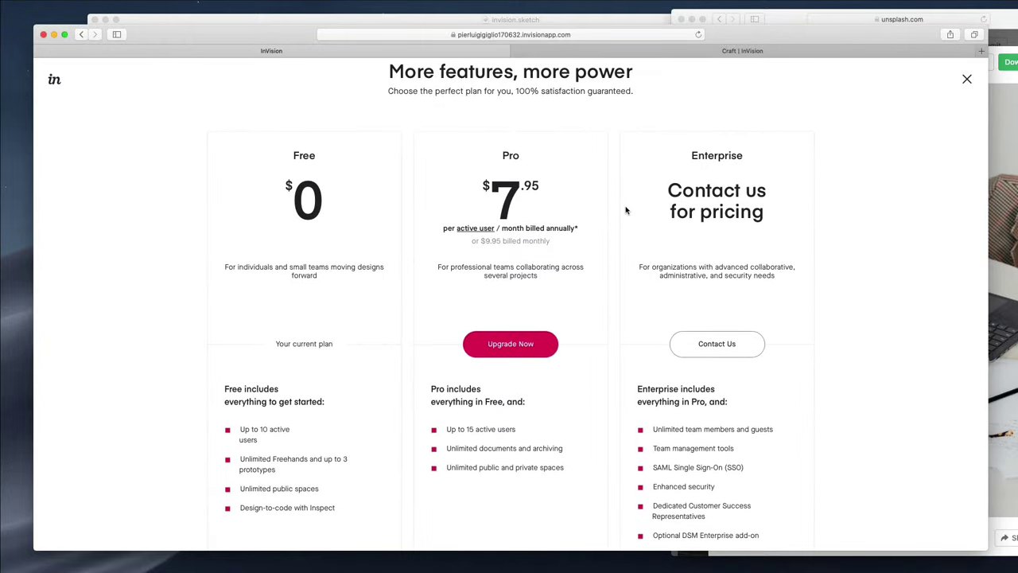
scroll(626, 210, down, 4)
scroll(626, 210, down, 3)
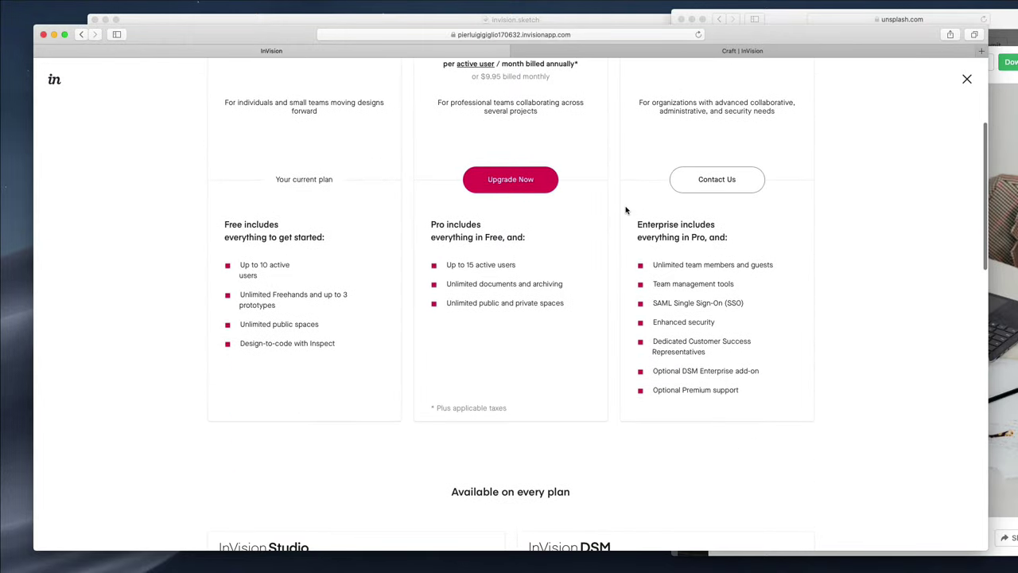
scroll(626, 210, up, 5)
scroll(626, 210, down, 4)
scroll(626, 210, down, 10)
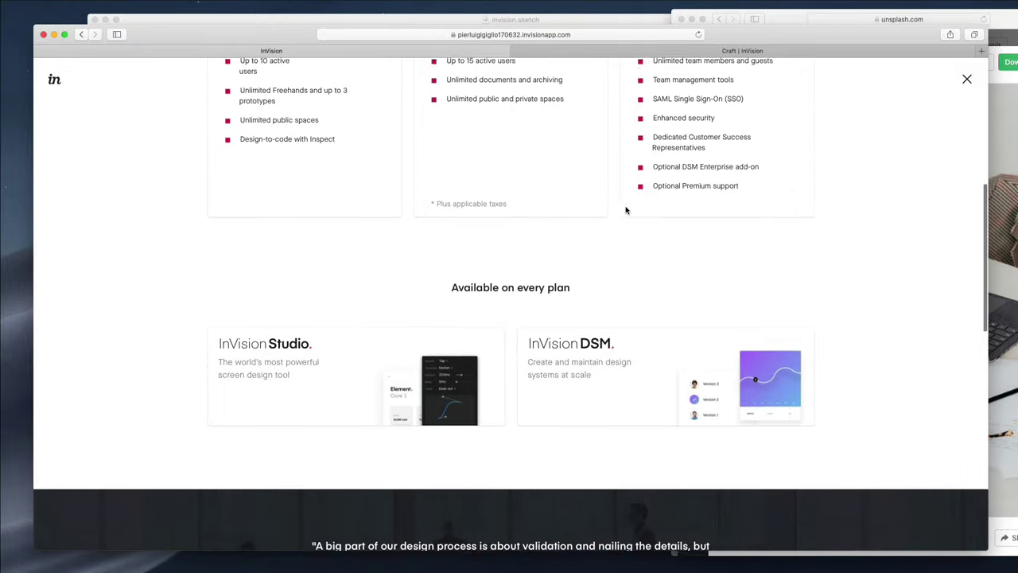
scroll(615, 208, up, 1)
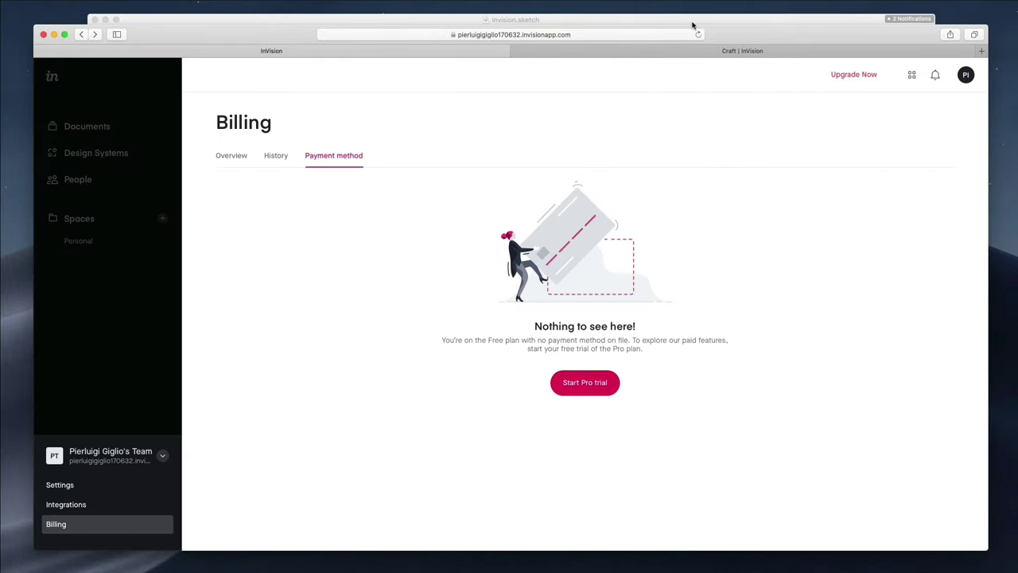
Bring invision.sketch forward, fit all six artboards with Cmd+1, and widen the window
click(692, 22)
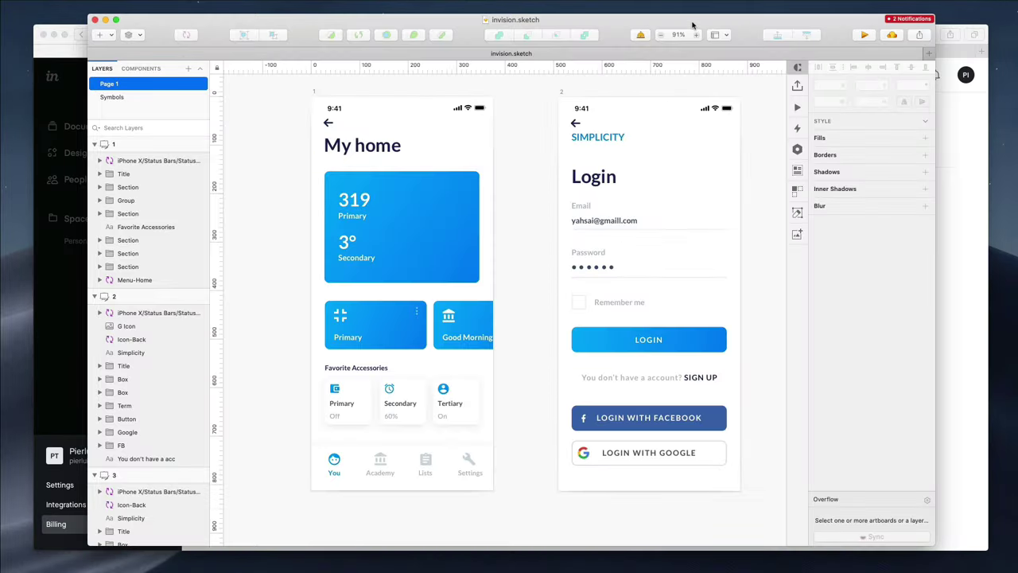
key(super+1)
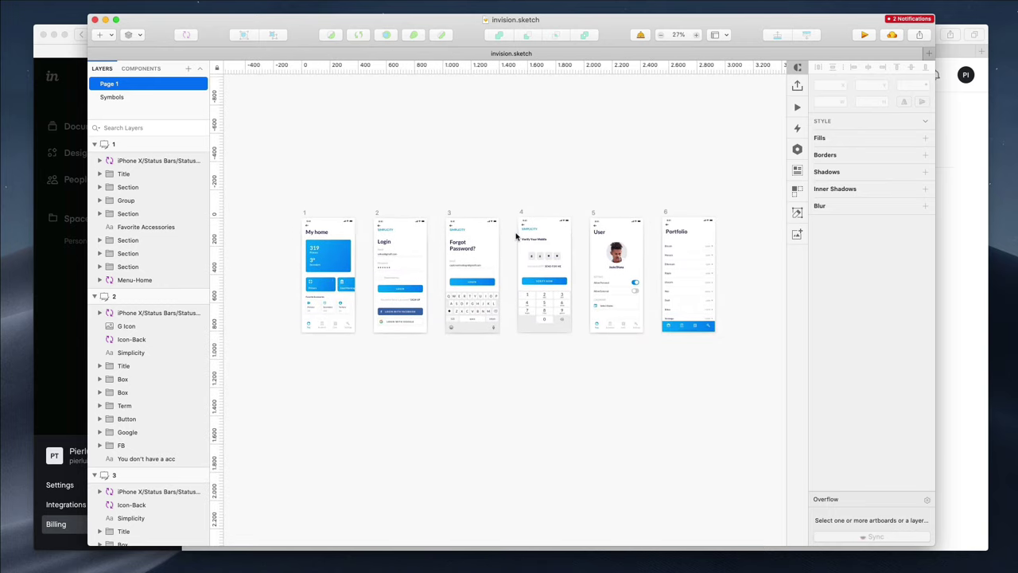
scroll(504, 254, up, 2)
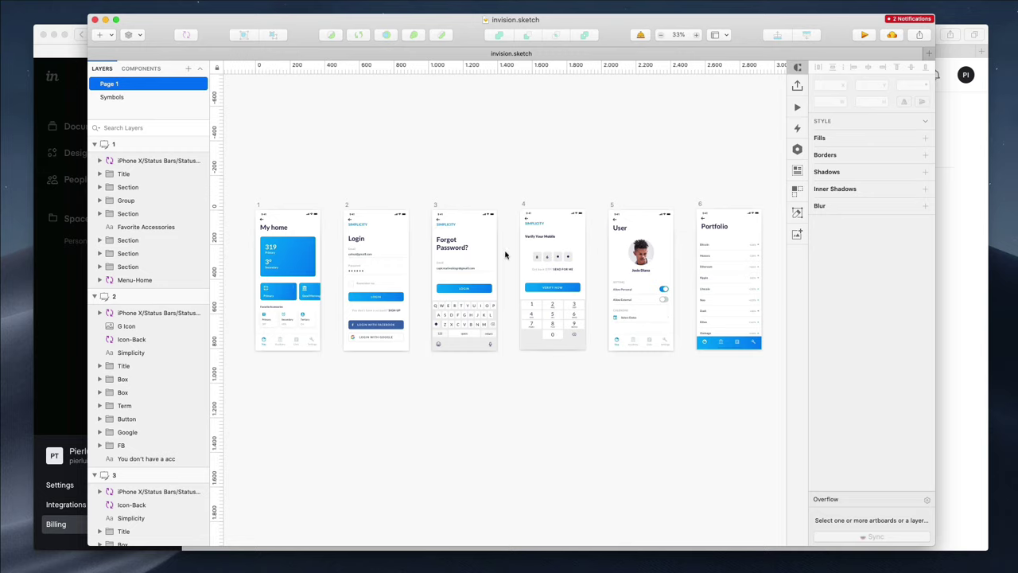
drag(931, 37, 988, 37)
drag(652, 20, 657, 27)
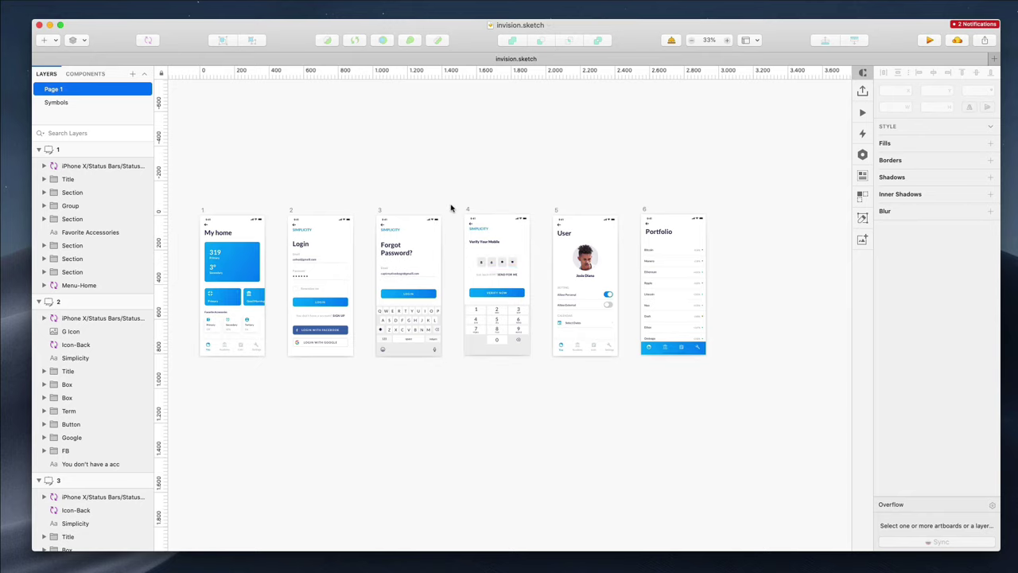
scroll(450, 209, left, 3)
scroll(450, 209, up, 2)
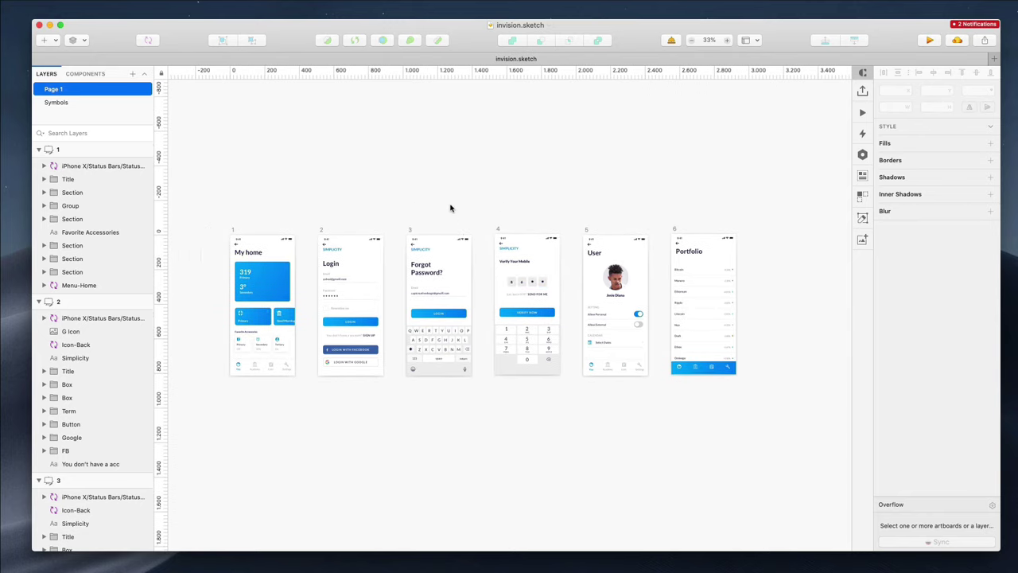
scroll(450, 206, up, 2)
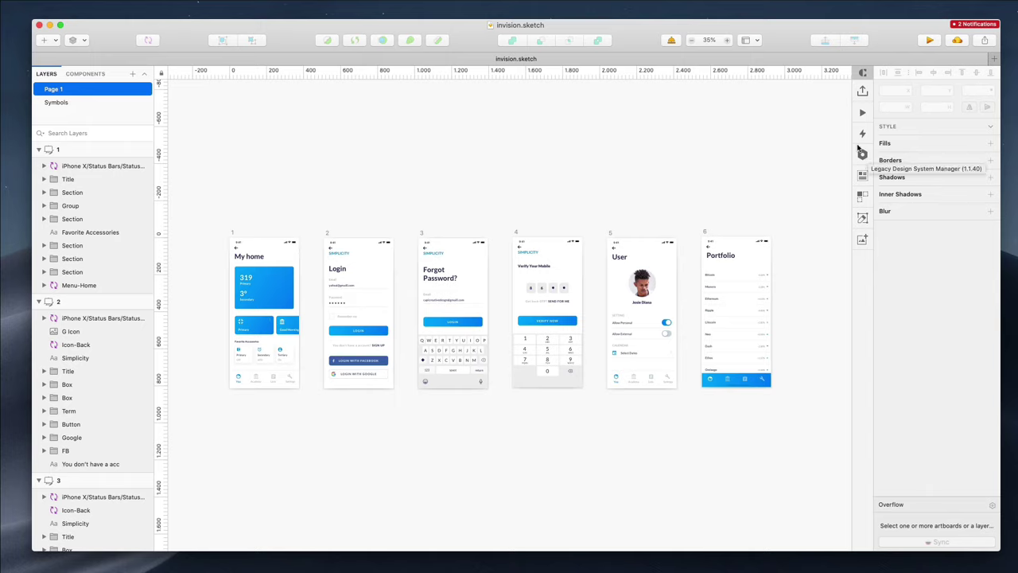
Turn on prototyping mode from the Inspector's lightning icon
click(861, 137)
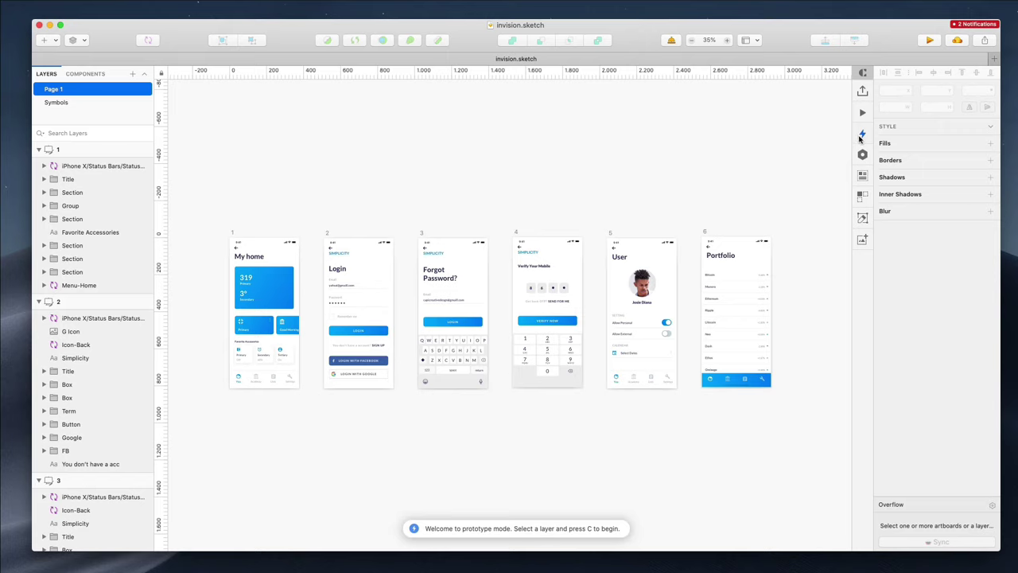
scroll(605, 429, down, 1)
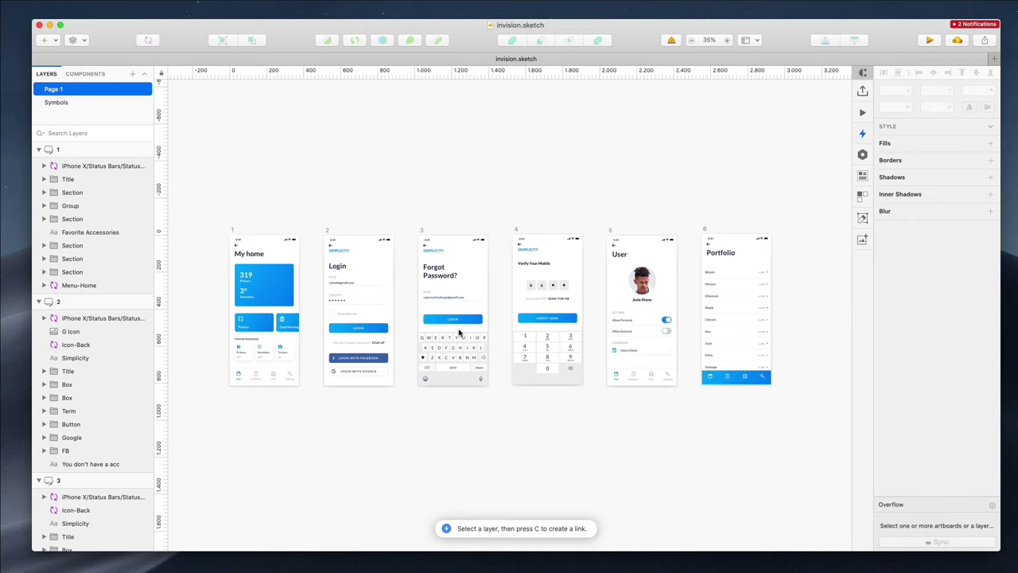
scroll(459, 342, up, 5)
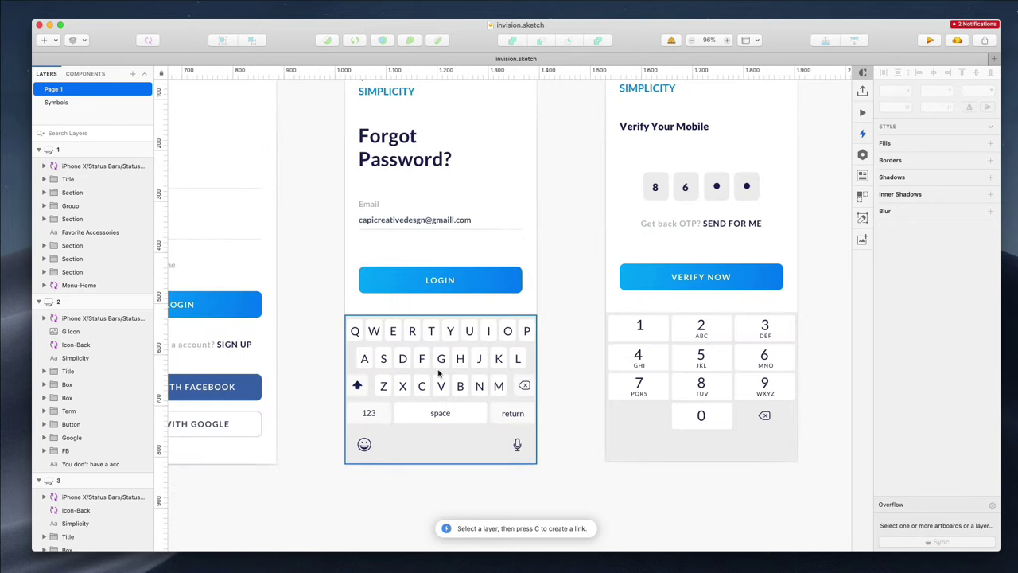
Link the Forgot Password keyboard to the Verify Your Mobile screen (artboard 4) with a Click gesture
click(439, 374)
key(c)
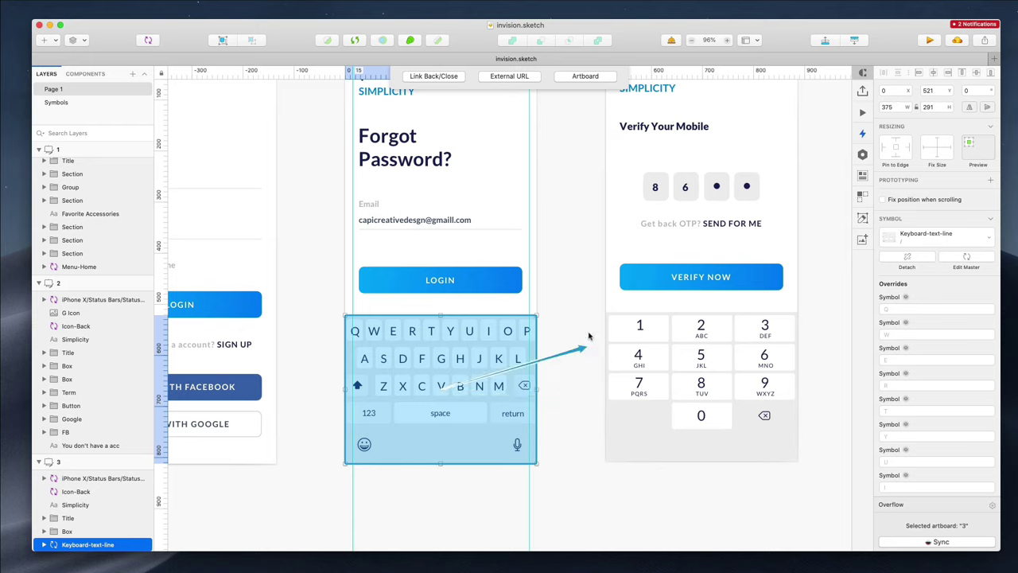
click(623, 273)
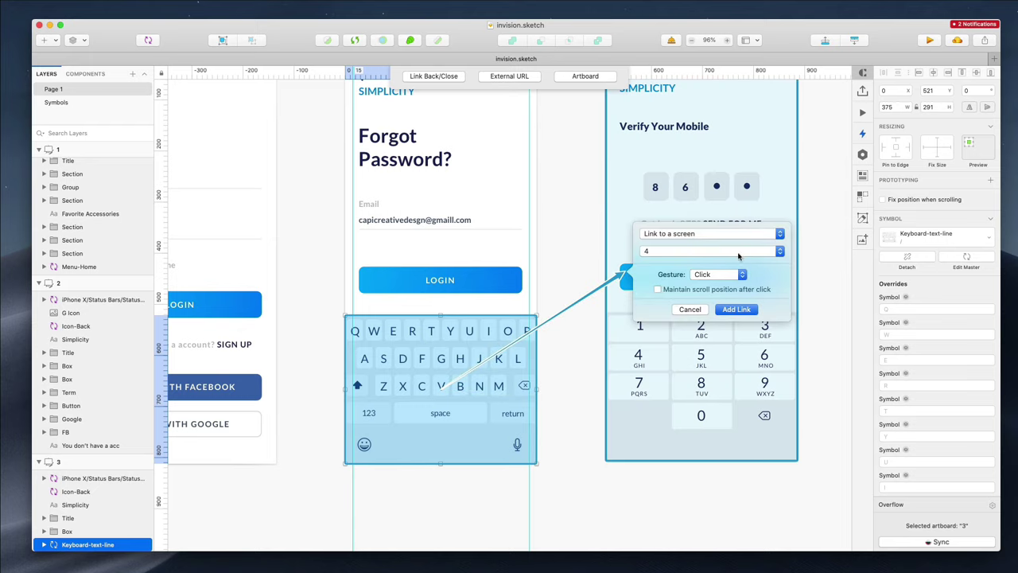
click(666, 233)
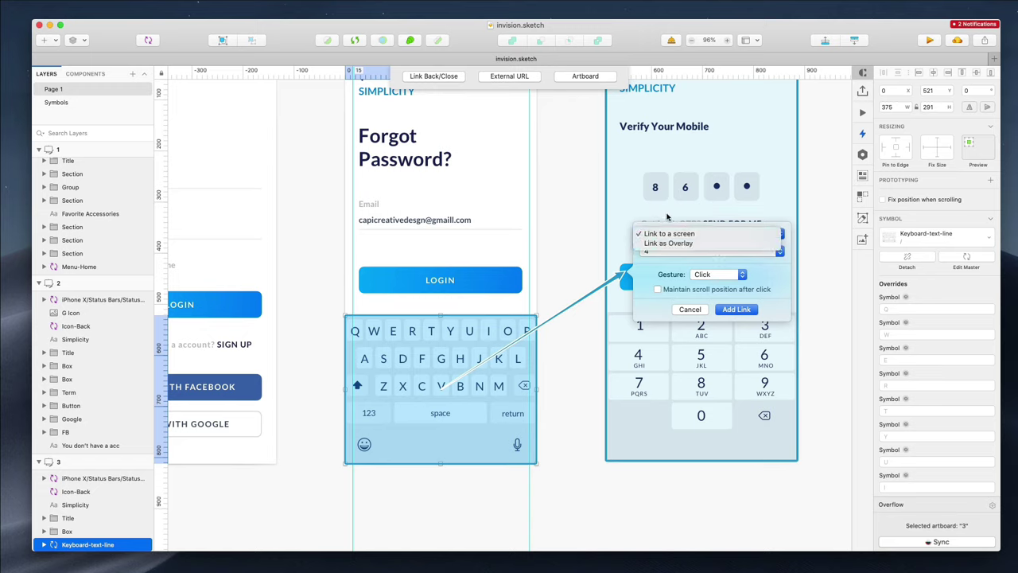
click(669, 225)
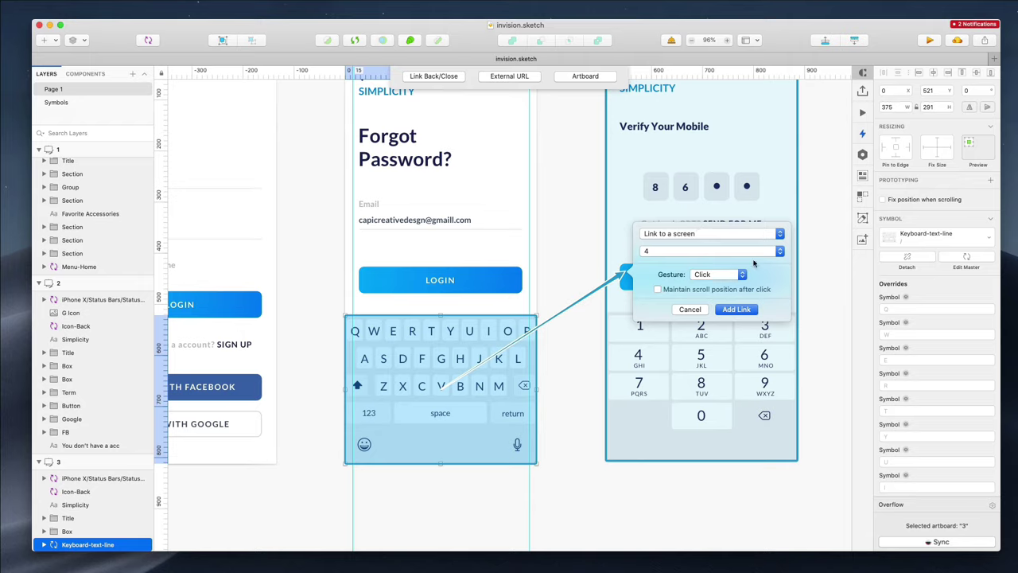
click(670, 252)
click(672, 251)
click(713, 275)
click(708, 275)
click(739, 310)
Link the VERIFY NOW button to the User screen (artboard 5), then review all prototype links
scroll(562, 294, down, 5)
scroll(563, 295, right, 3)
click(563, 285)
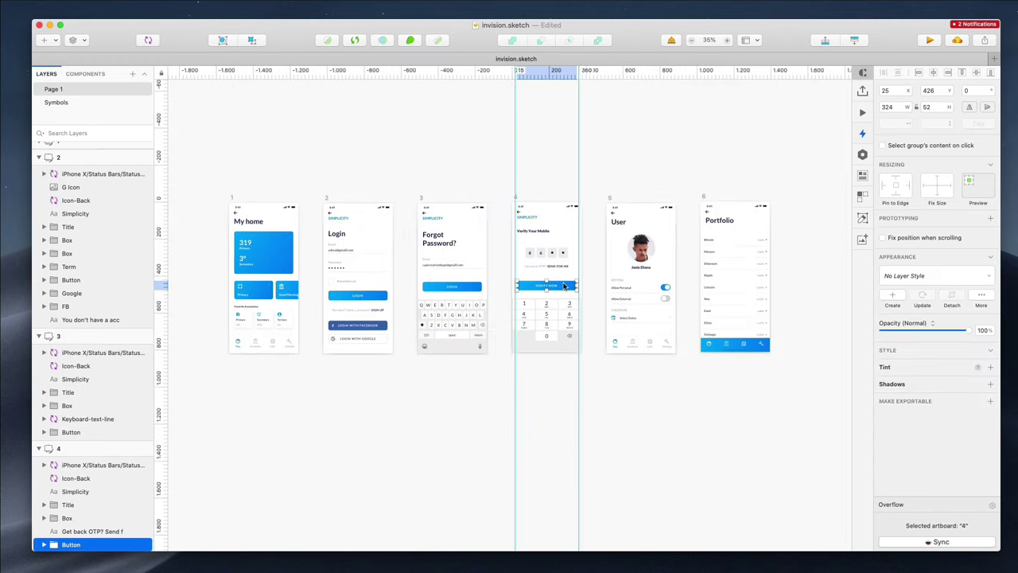
drag(573, 286, 630, 291)
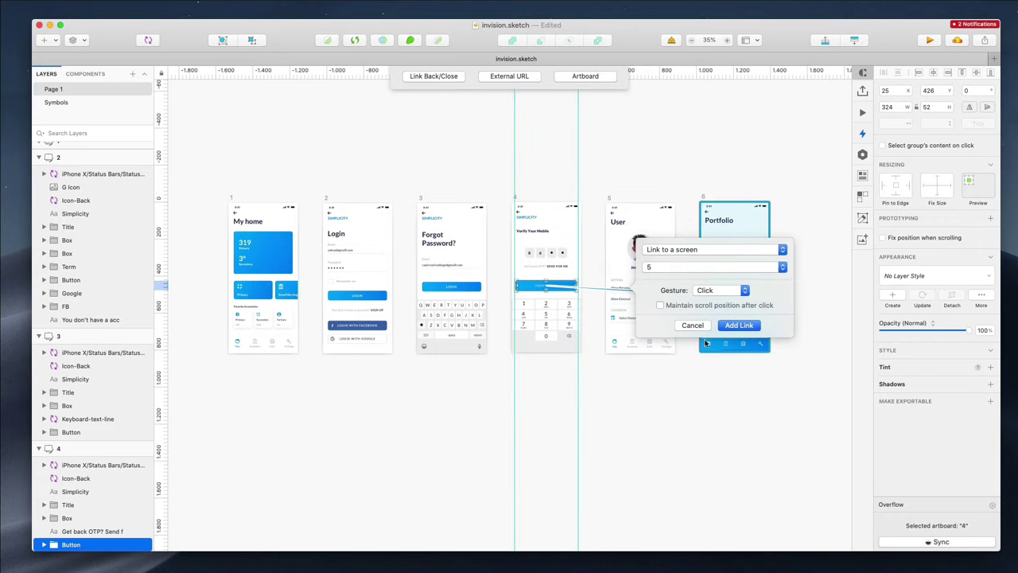
click(738, 326)
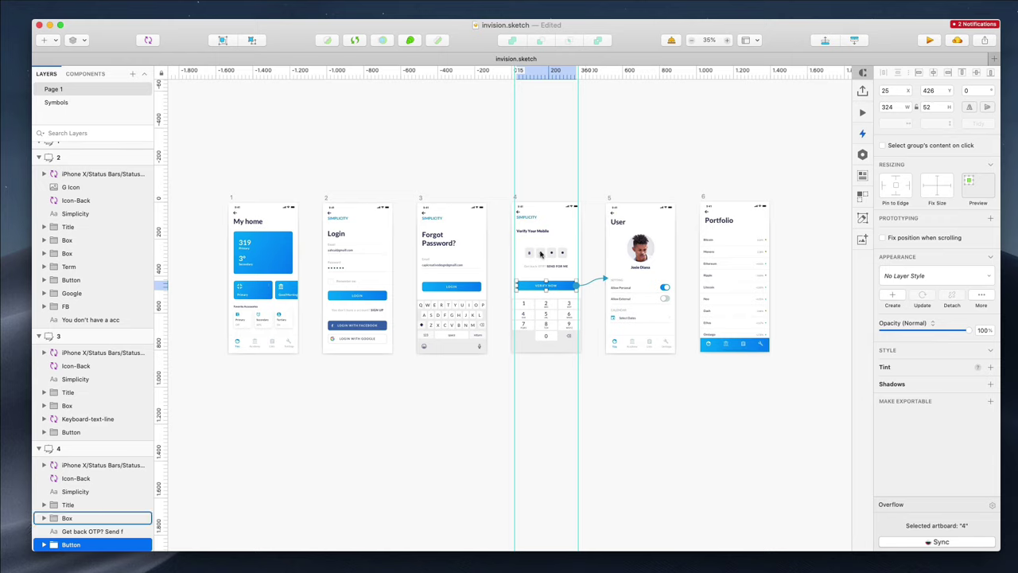
click(487, 186)
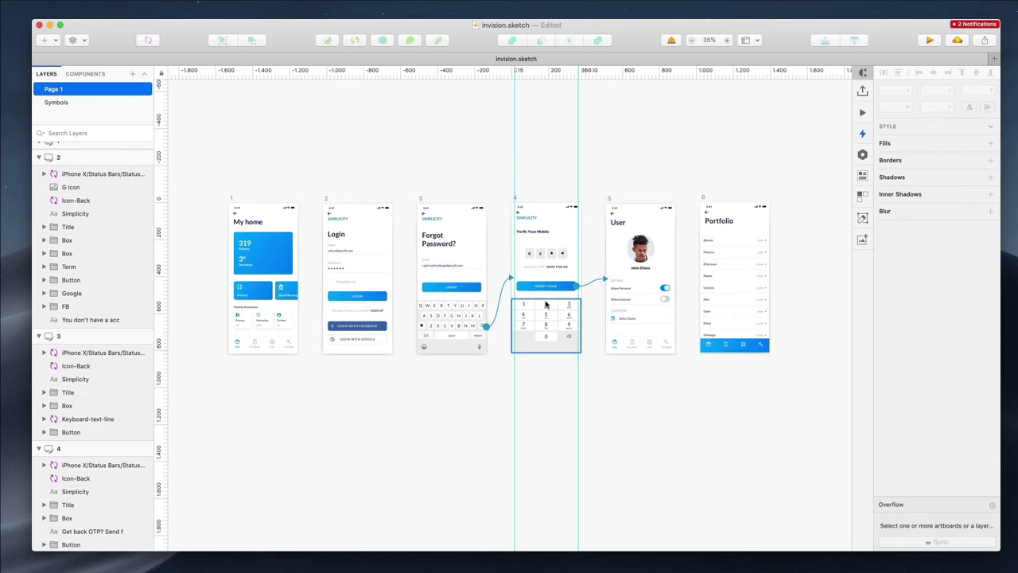
scroll(539, 282, down, 1)
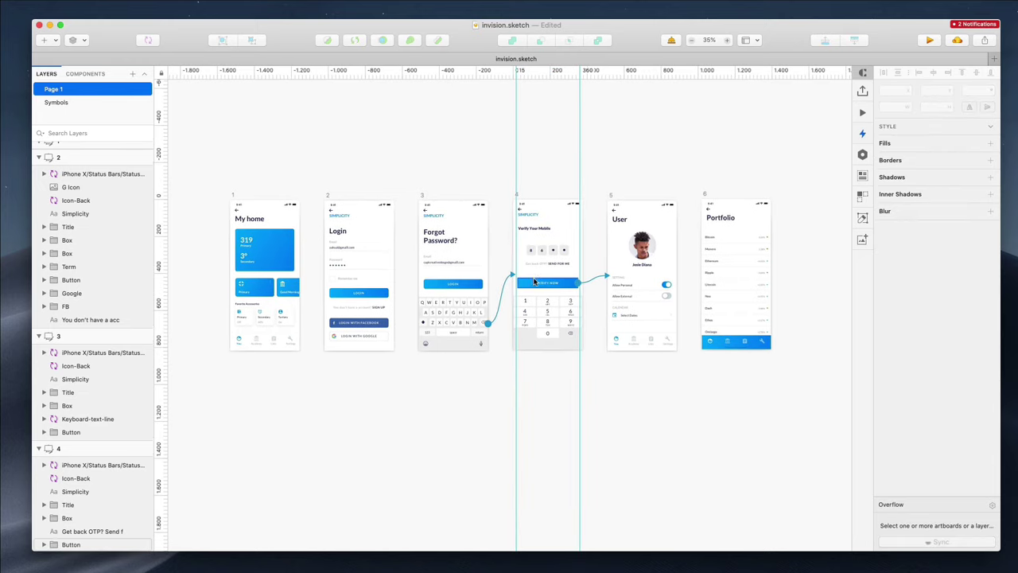